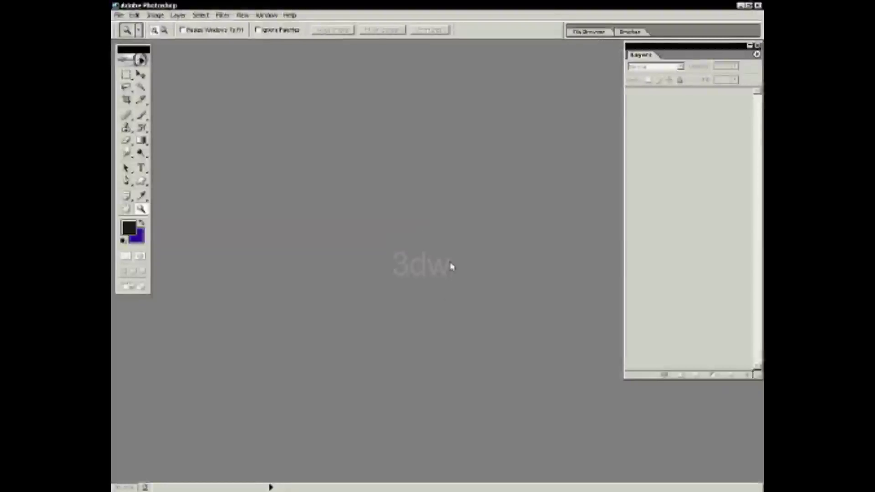
- Open the Deniz Feneri reference mockup JPG, browsing the files as thumbnails
key(ctrl+o)
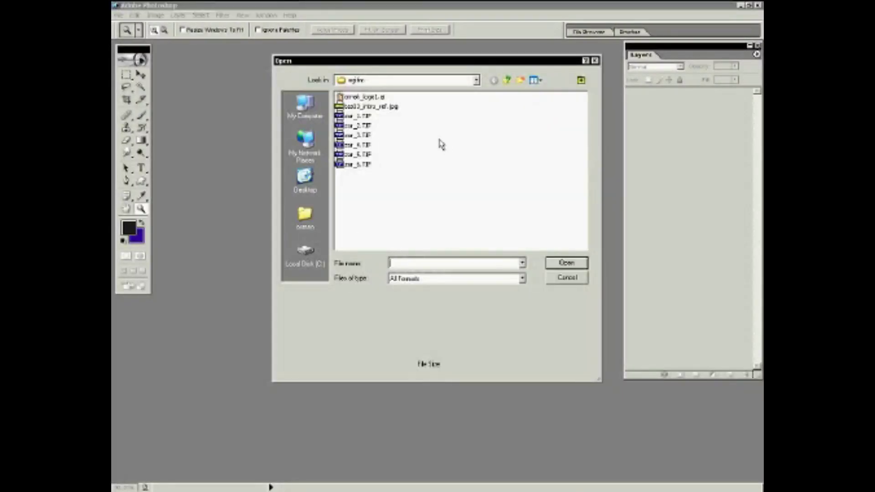
right_click(441, 144)
click(522, 146)
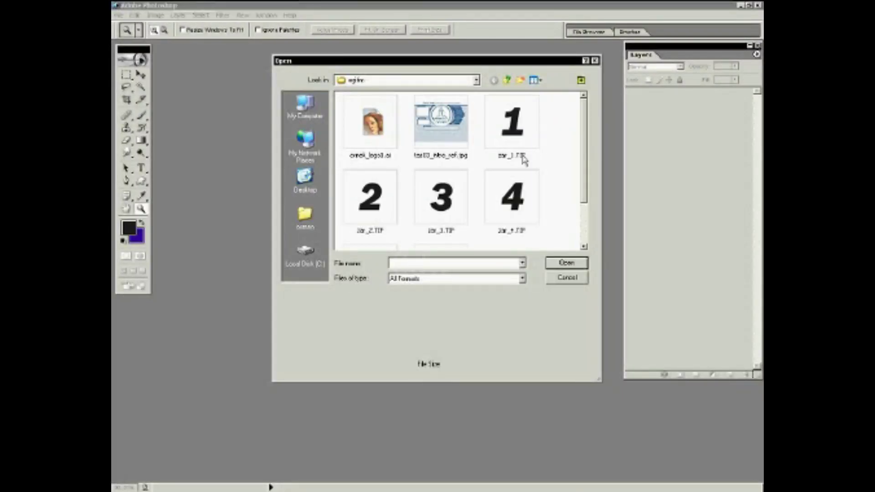
click(440, 145)
click(567, 262)
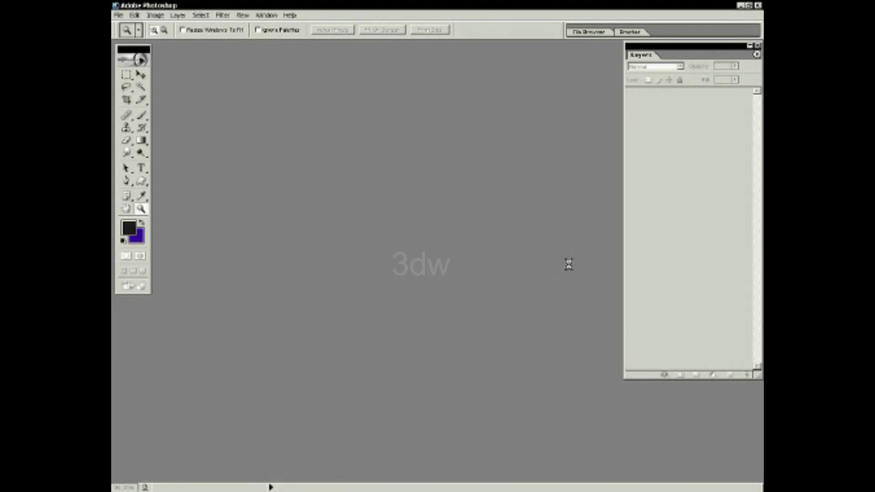
drag(335, 48, 344, 57)
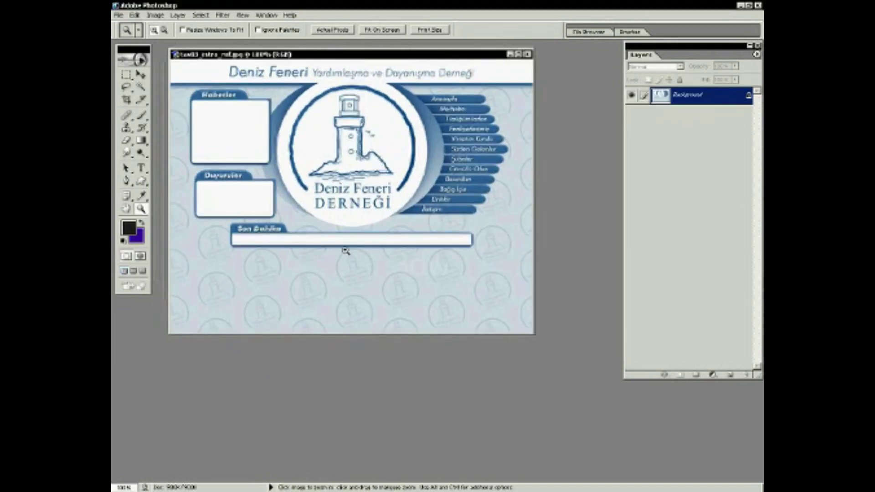
- Create a new blank 800×600 pixel document
click(119, 15)
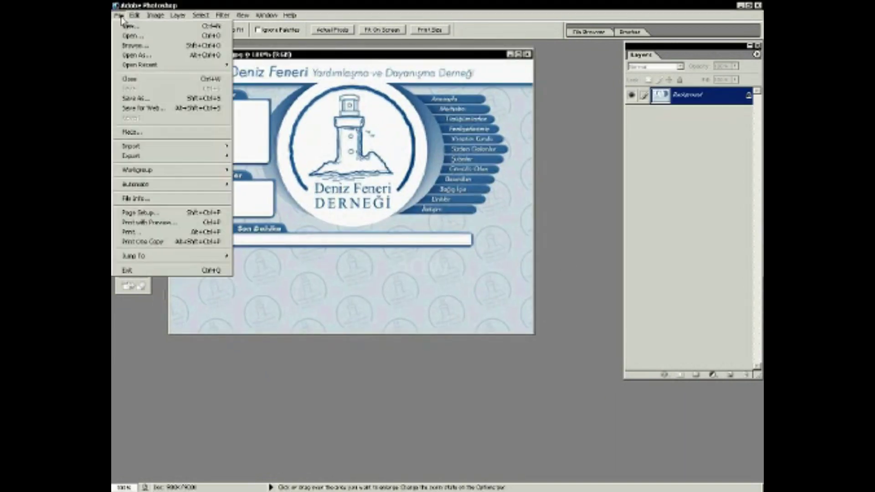
click(127, 24)
drag(361, 204, 457, 250)
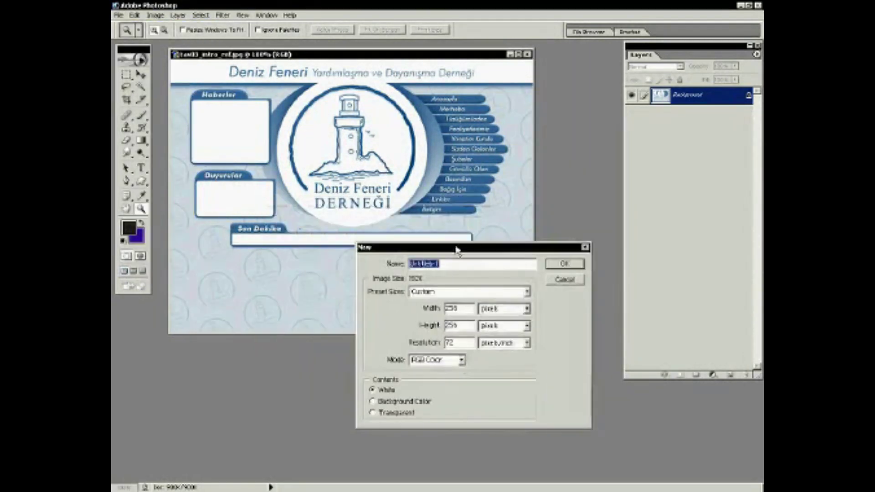
double_click(457, 309)
text(00)
key(Tab)
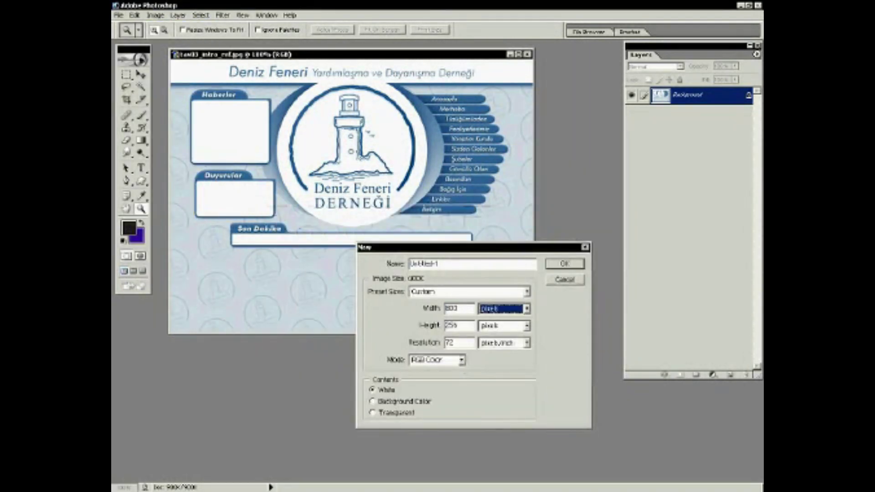
key(Tab)
text(600)
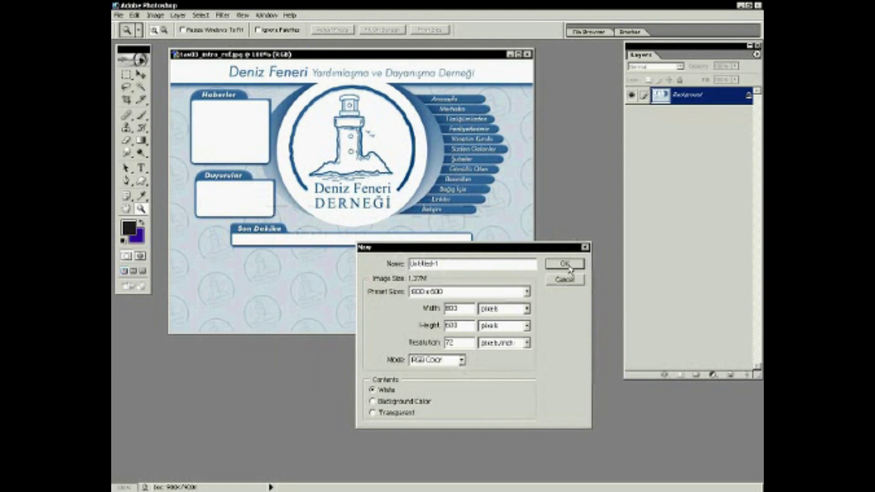
click(565, 265)
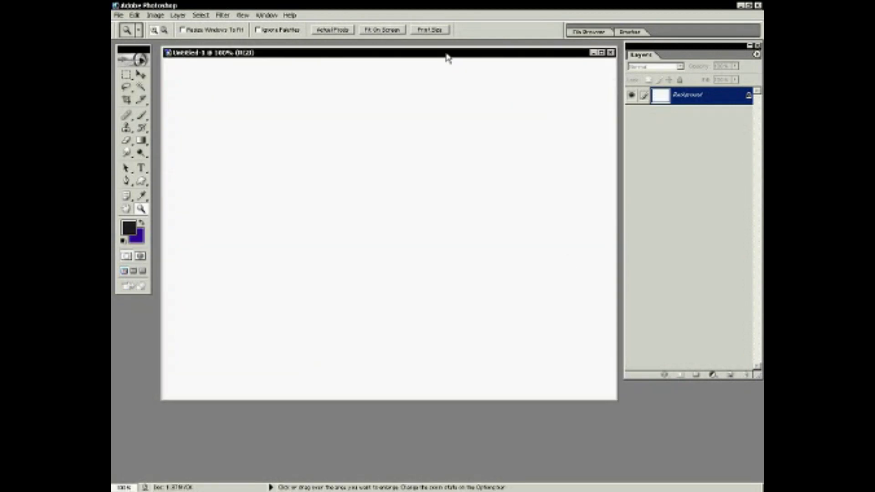
- Rearrange the canvas window and Layers panel, bringing the reference mockup to the front
drag(447, 54, 472, 116)
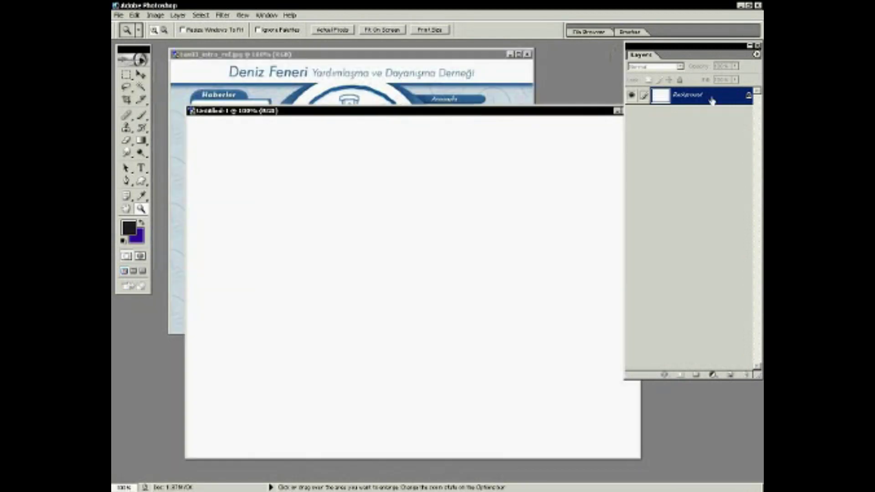
drag(625, 141, 645, 139)
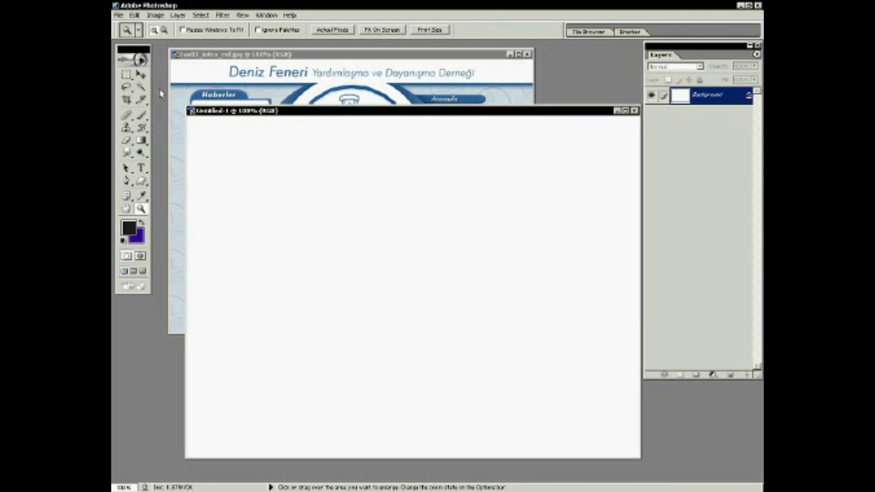
click(318, 57)
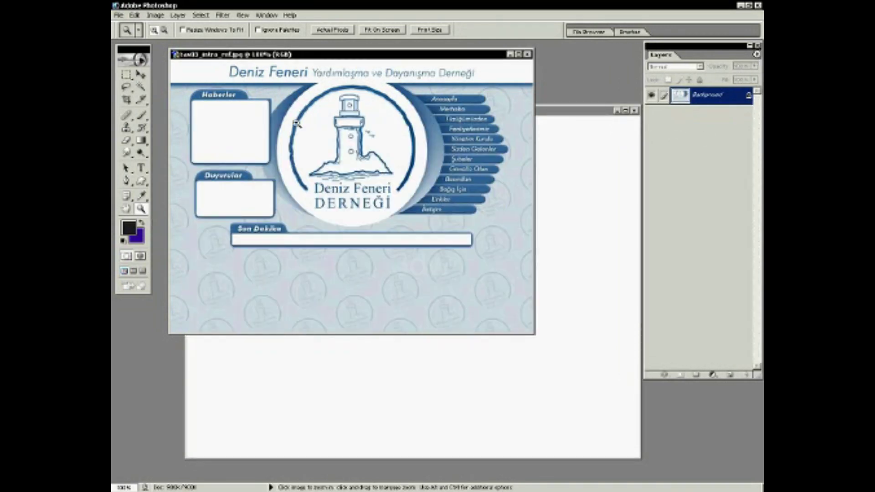
- Open the ornek_logo1.ai logo, rasterized at 300 pixels wide
key(ctrl+o)
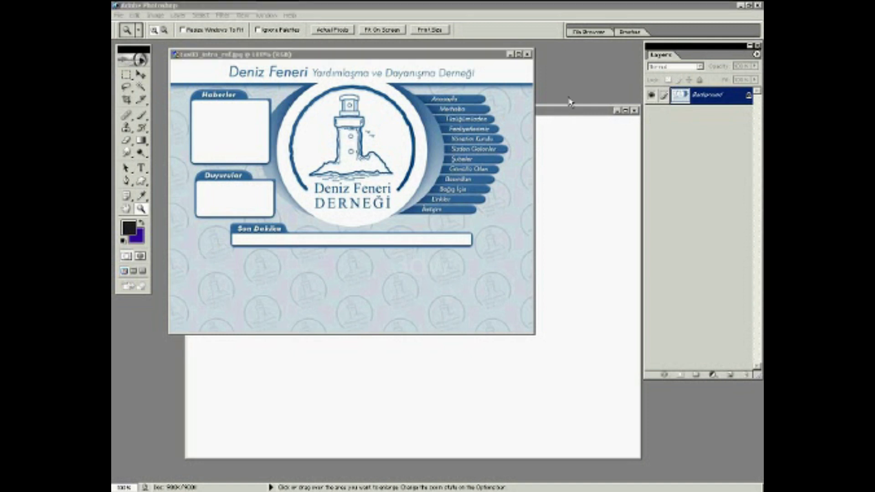
double_click(361, 97)
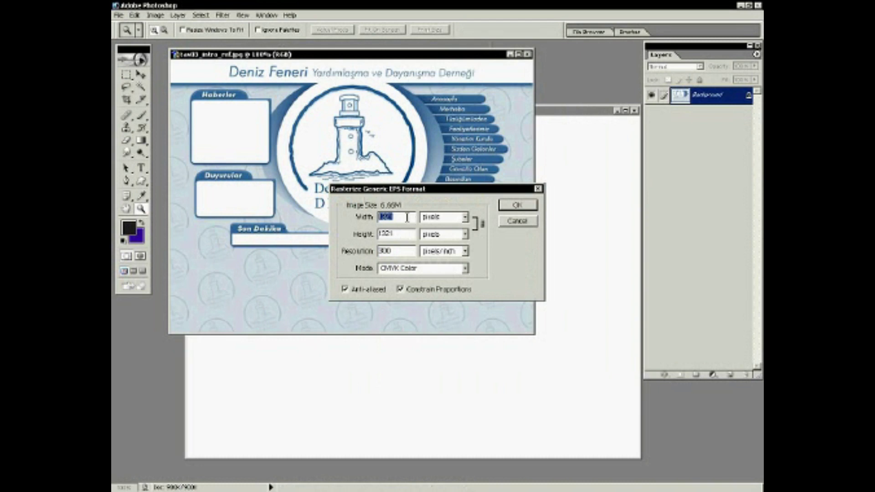
text(300)
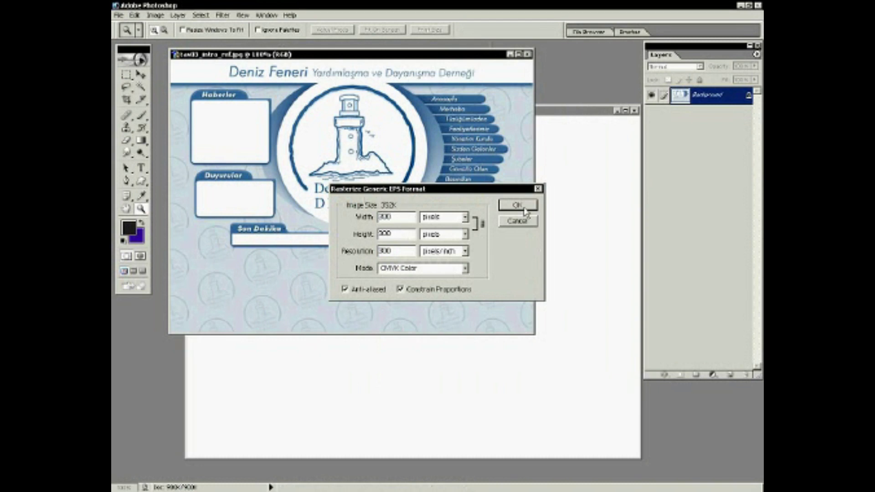
click(523, 208)
- Add Layer 2 and Layer 3 to the logo document and fill Layer 3 with white
drag(249, 58, 488, 120)
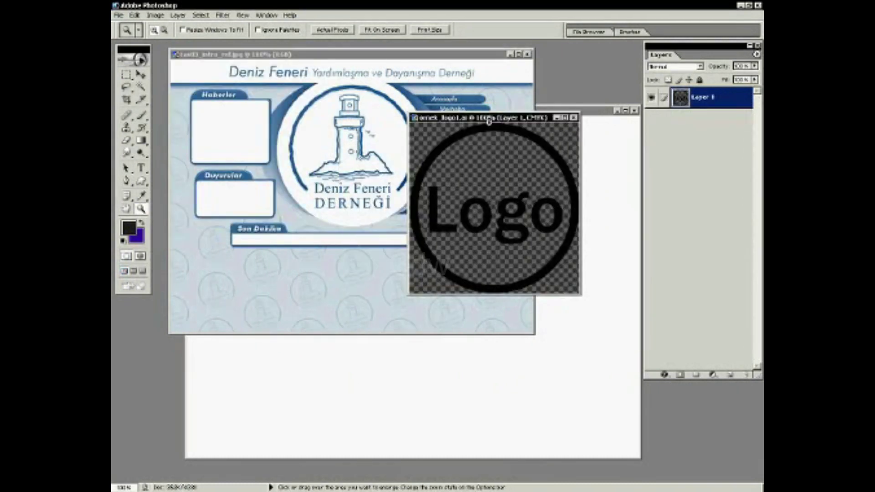
click(730, 381)
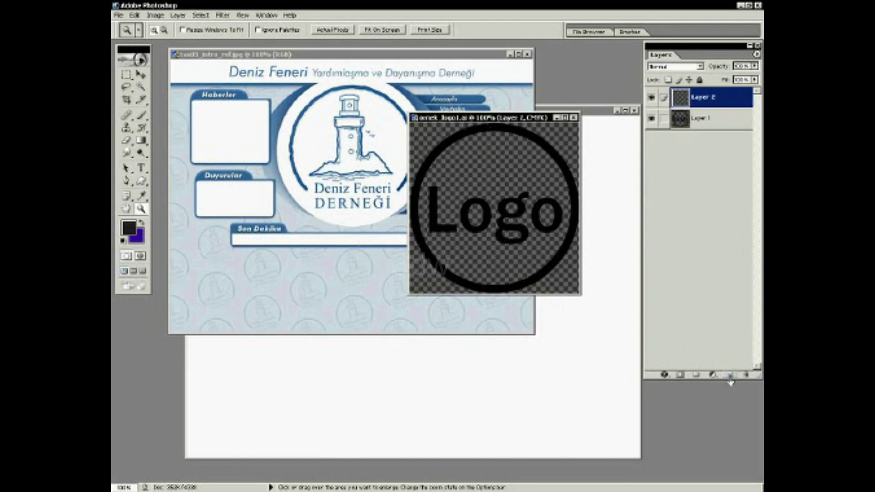
click(730, 380)
click(128, 227)
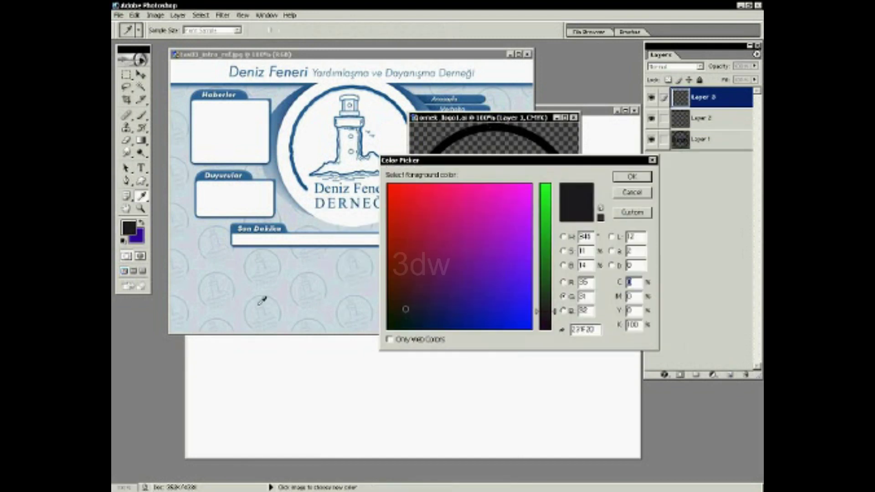
key(Return)
key(z)
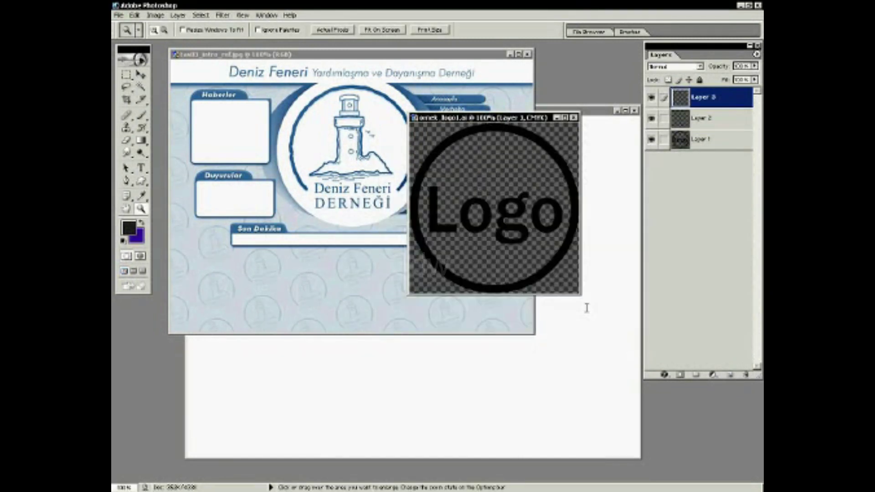
key(alt+BackSpace)
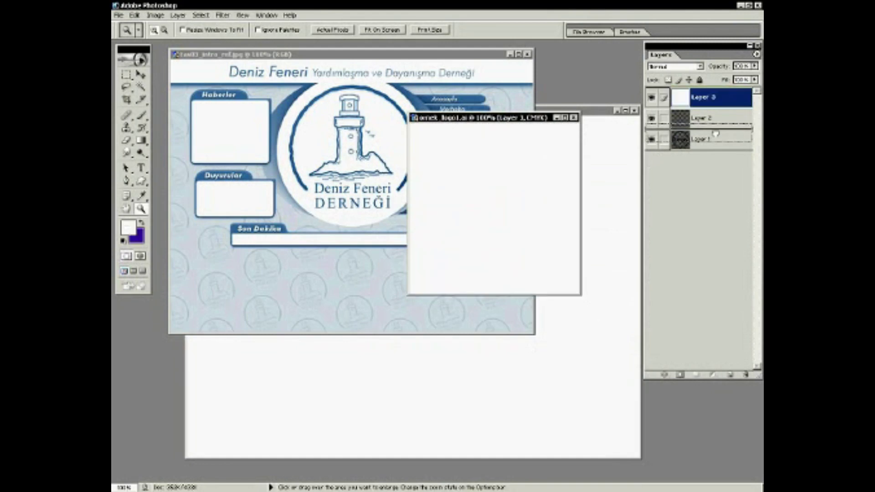
- Move the white Layer 3 to the bottom of the stack and bring the mockup forward
drag(711, 97, 711, 145)
mouse_move(495, 114)
mouse_down()
mouse_move(542, 76)
mouse_move(533, 66)
mouse_up()
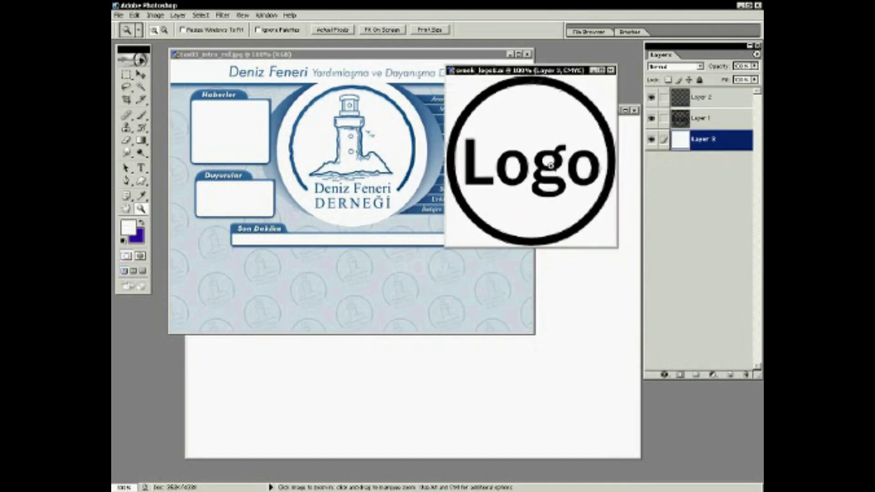
click(296, 270)
- Marquee one lighthouse-logo tile of the background pattern below the Son Dakika bar
key(m)
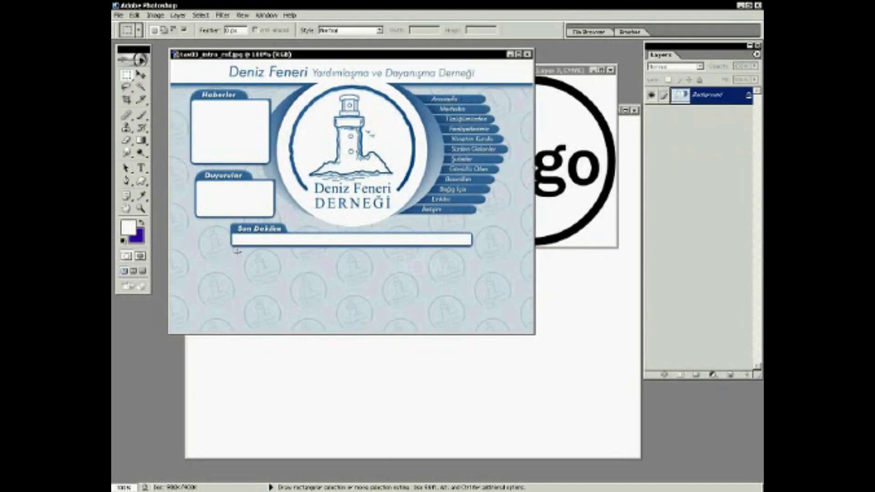
drag(237, 250, 343, 330)
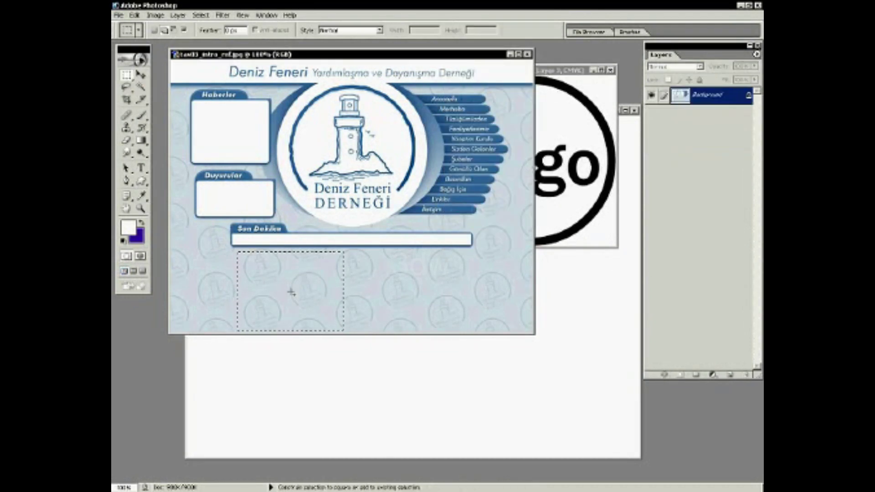
mouse_move(238, 250)
mouse_down()
mouse_move(239, 331)
mouse_move(324, 335)
mouse_move(342, 269)
mouse_move(238, 250)
mouse_up()
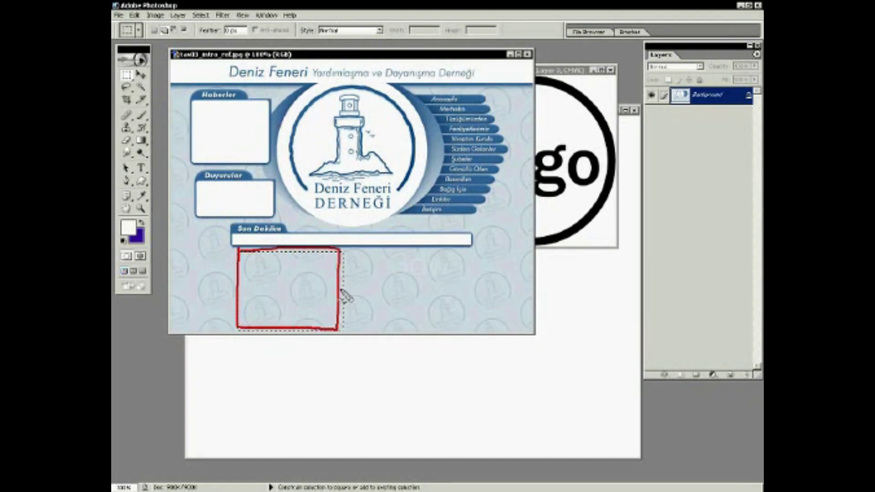
mouse_move(341, 290)
mouse_down()
mouse_move(377, 289)
mouse_move(366, 298)
mouse_up()
mouse_move(236, 286)
mouse_down()
mouse_move(195, 283)
mouse_move(206, 295)
mouse_up()
mouse_move(281, 330)
mouse_down()
mouse_move(283, 369)
mouse_move(294, 361)
mouse_up()
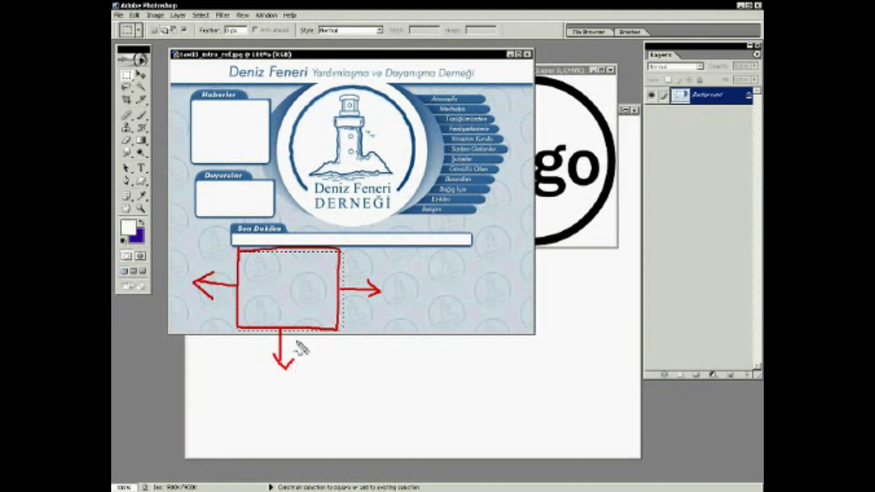
mouse_move(283, 246)
mouse_down()
mouse_move(280, 218)
mouse_move(294, 217)
mouse_up()
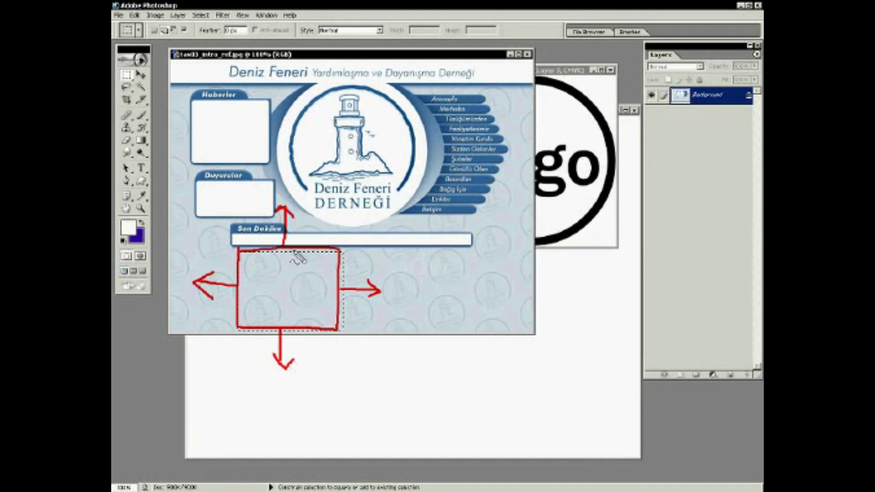
key(Escape)
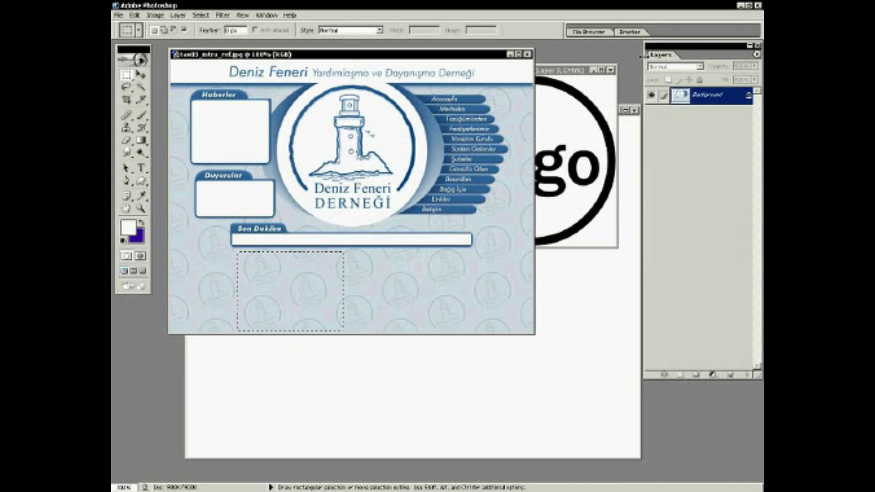
- Create a new 512×512 pixel document, Untitled-2
key(ctrl+n)
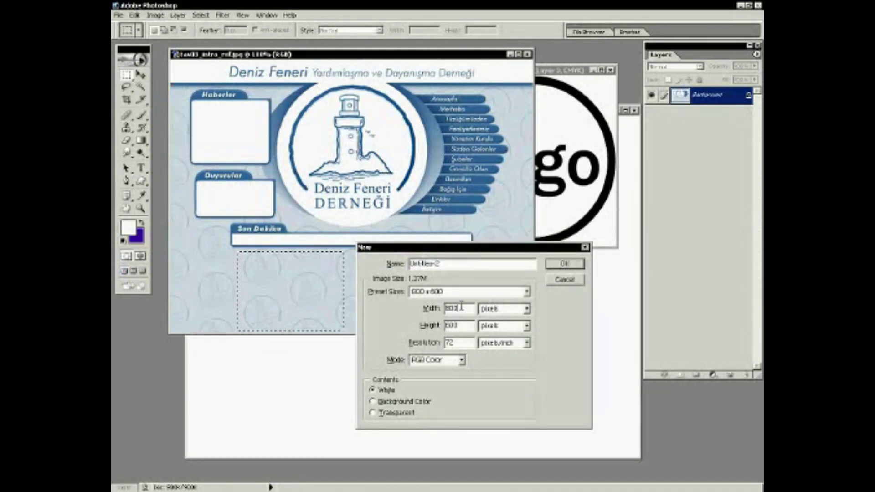
text(512)
key(Tab)
key(Tab)
text(512)
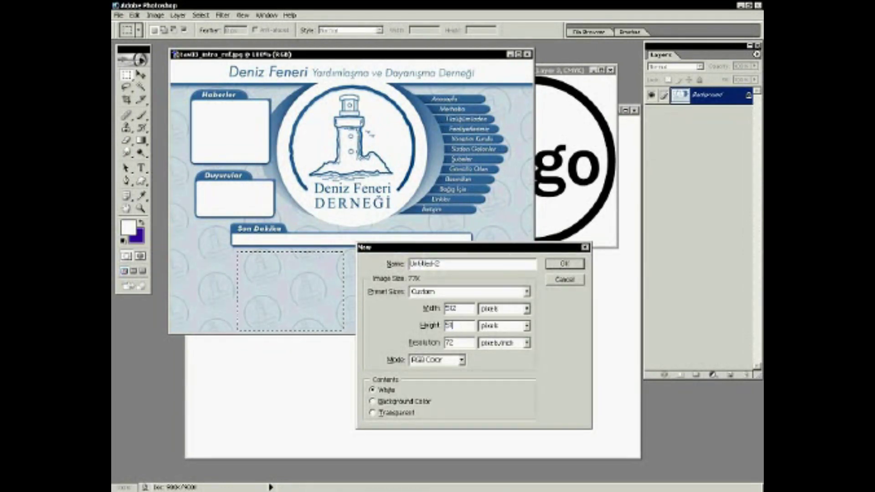
key(Return)
- Copy the logo layer from the logo document into Untitled-2
mouse_move(332, 69)
mouse_down()
mouse_move(390, 153)
mouse_move(426, 183)
mouse_up()
click(552, 72)
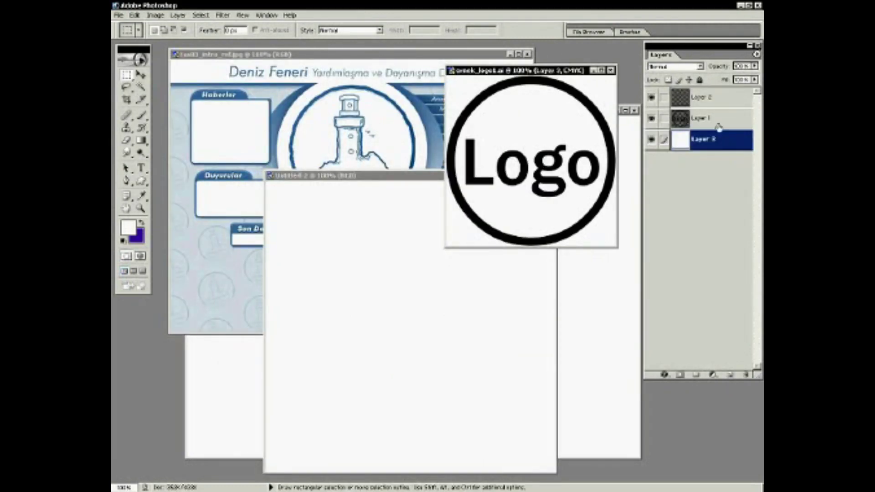
drag(716, 120, 342, 259)
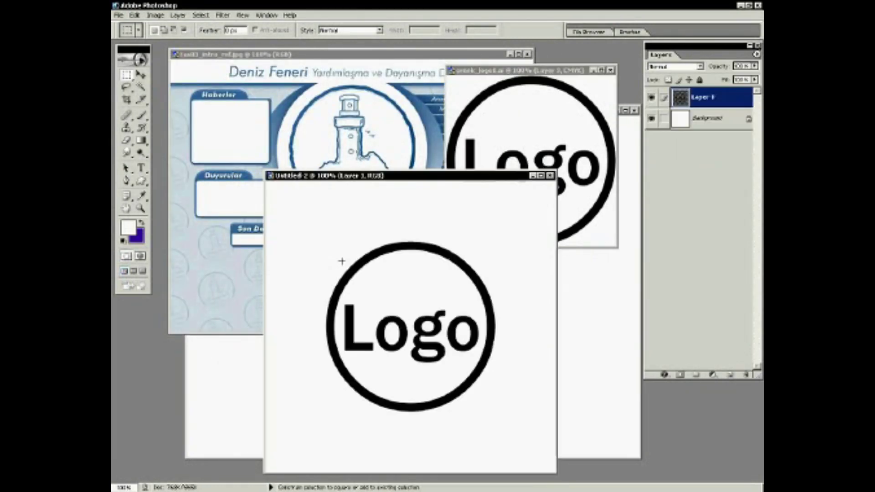
click(141, 208)
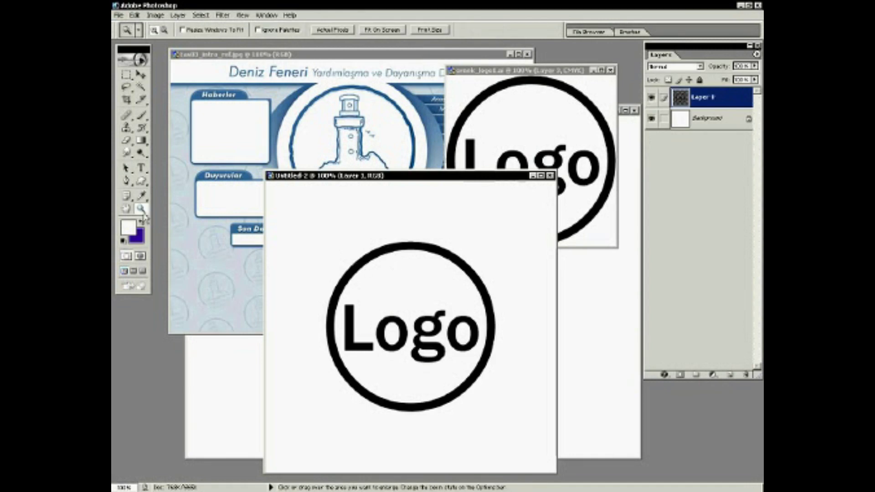
- Free Transform the logo to 50% width and height with a -30° rotation
click(136, 15)
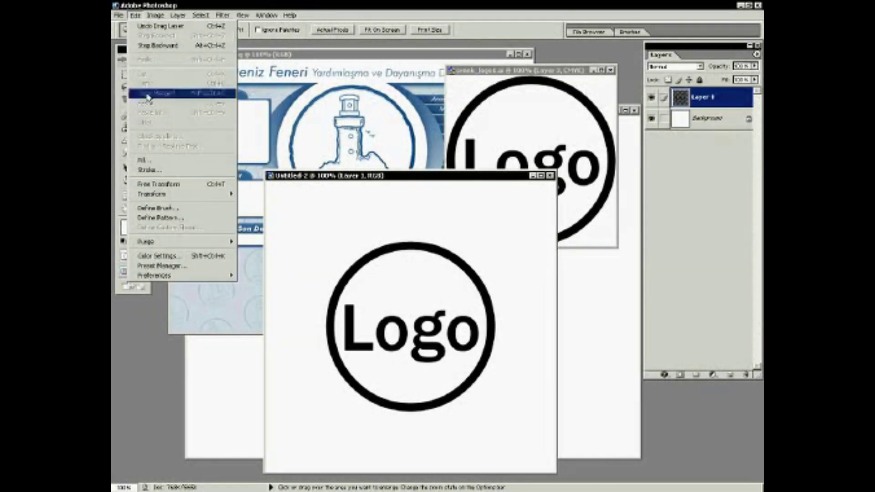
click(150, 186)
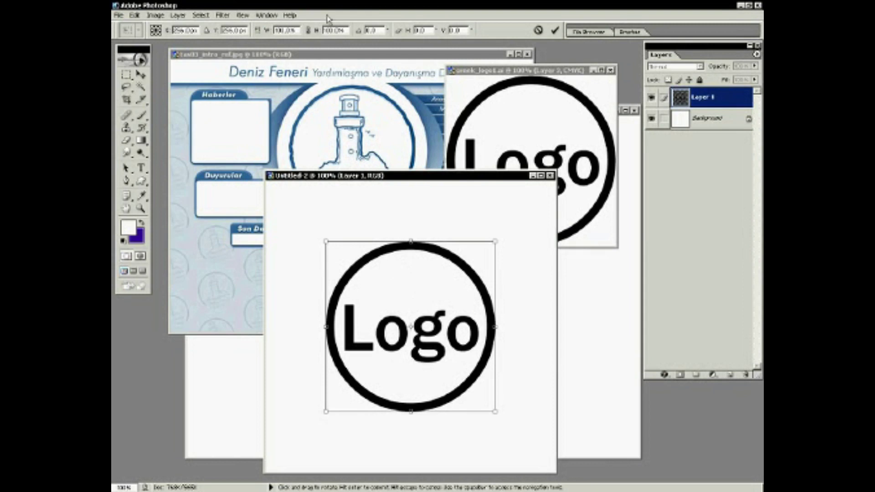
text(75)
key(Tab)
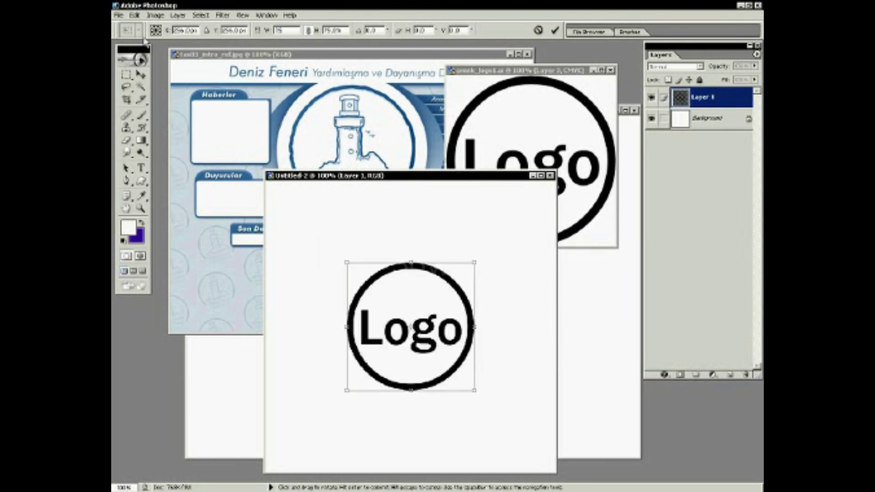
text(50)
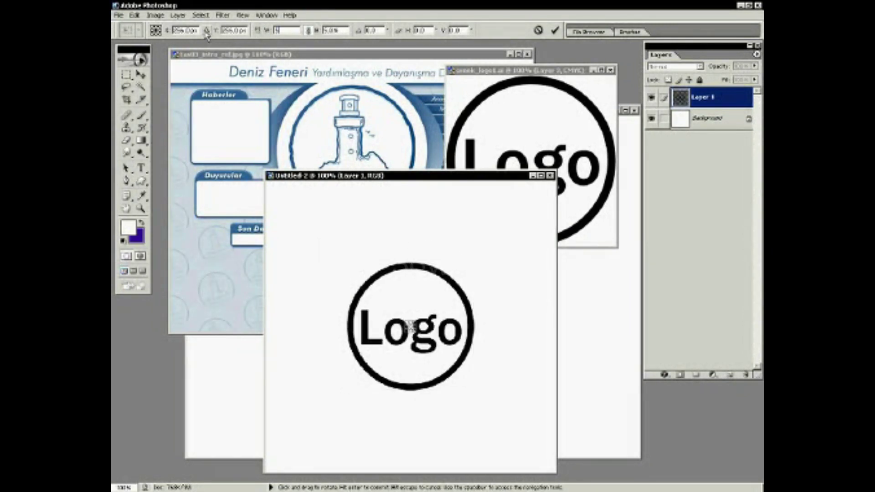
key(Tab)
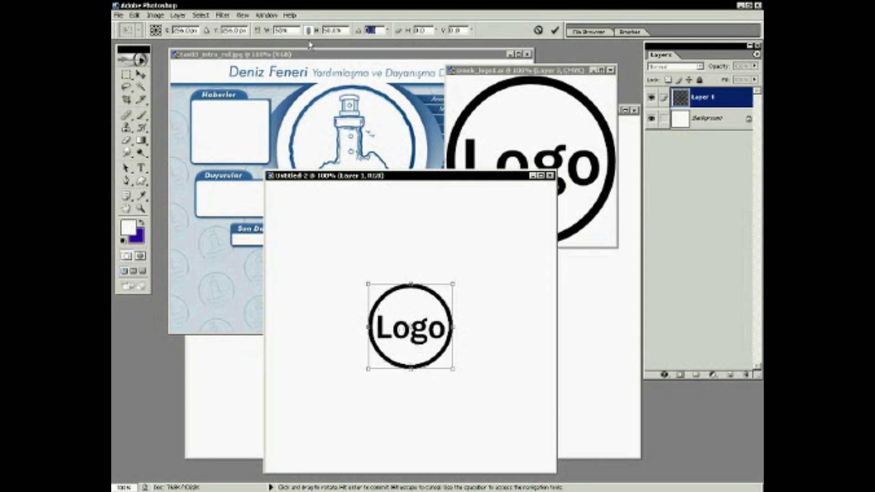
text(15)
key(Tab)
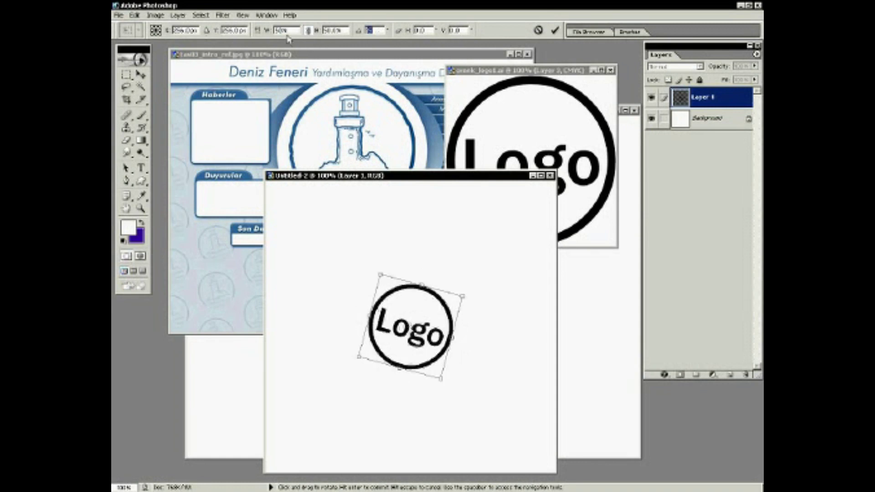
text(-15)
key(Tab)
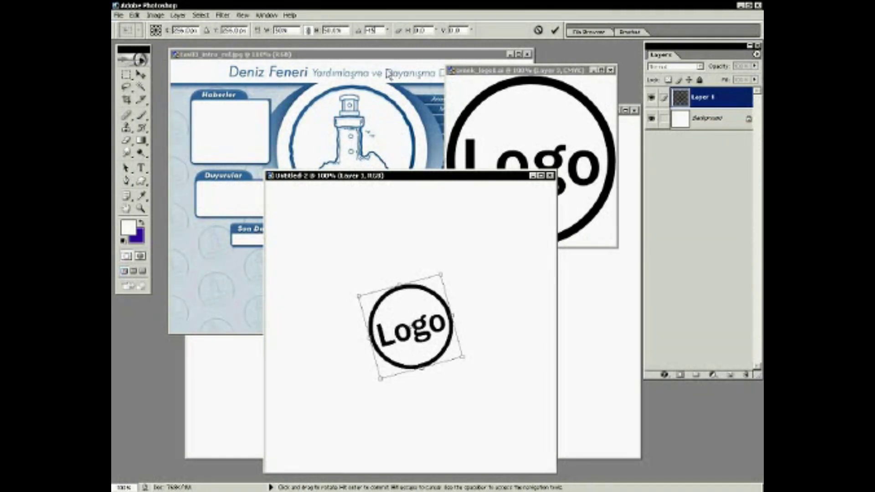
text(-30)
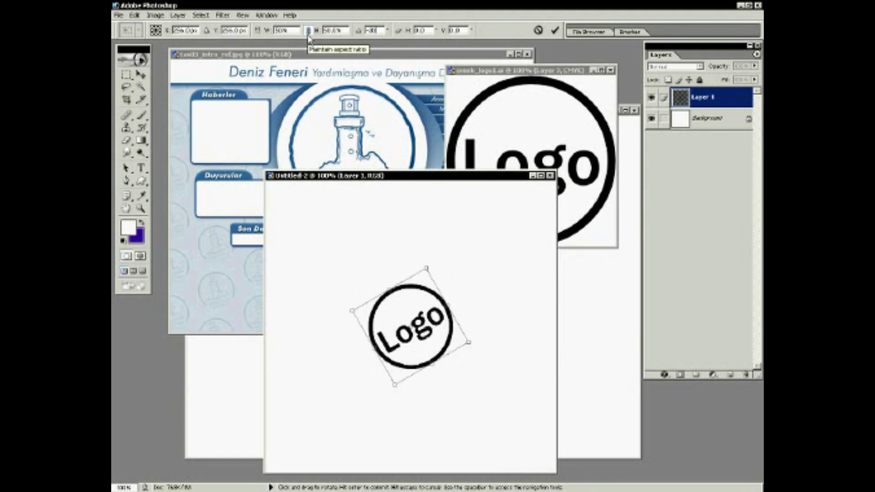
text(-1)
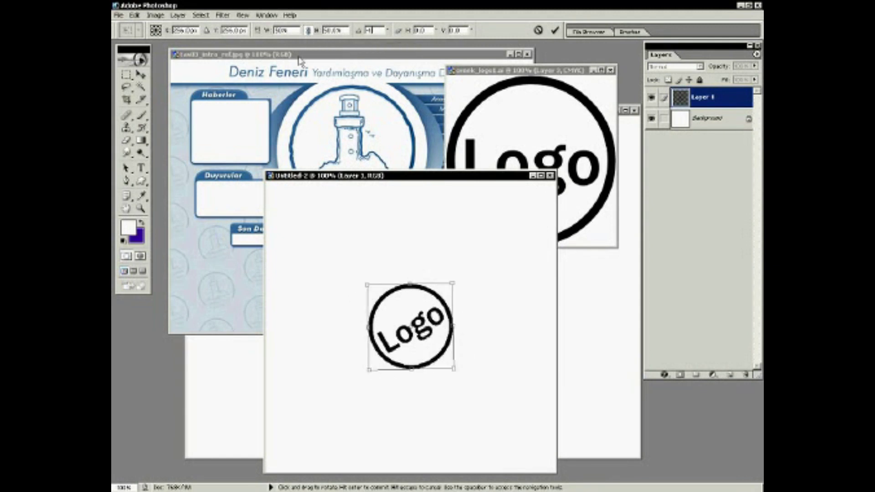
text(5)
key(Return)
- Reposition the Untitled-2 window and bring the blank Untitled-1 document forward
key(z)
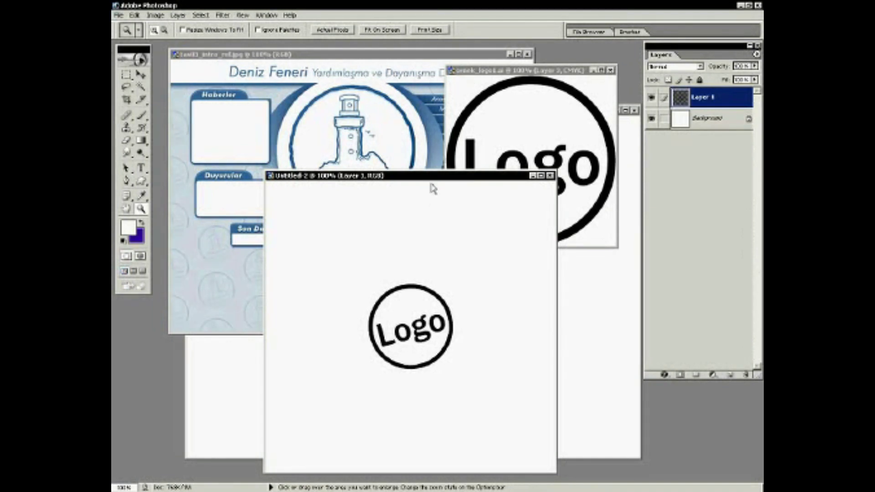
drag(433, 182, 412, 129)
click(537, 419)
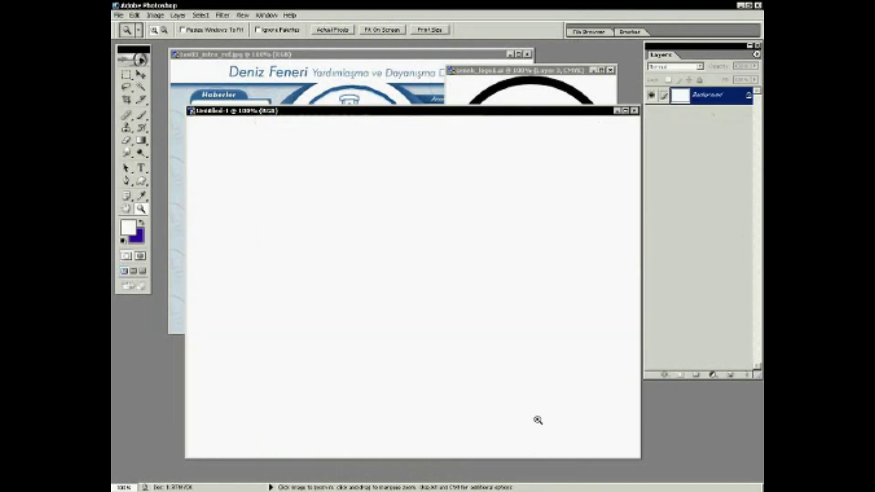
- Minimize Untitled-1, enlarge the Untitled-2 window and show the grid
click(618, 111)
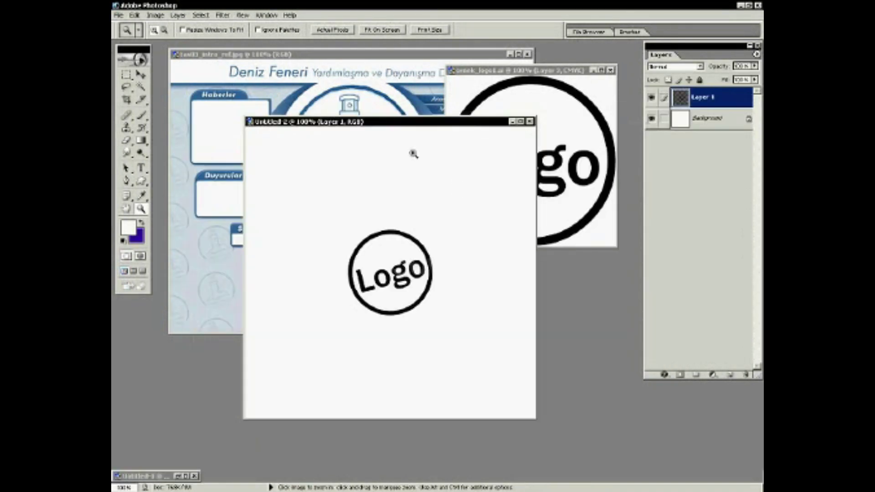
drag(552, 425, 603, 461)
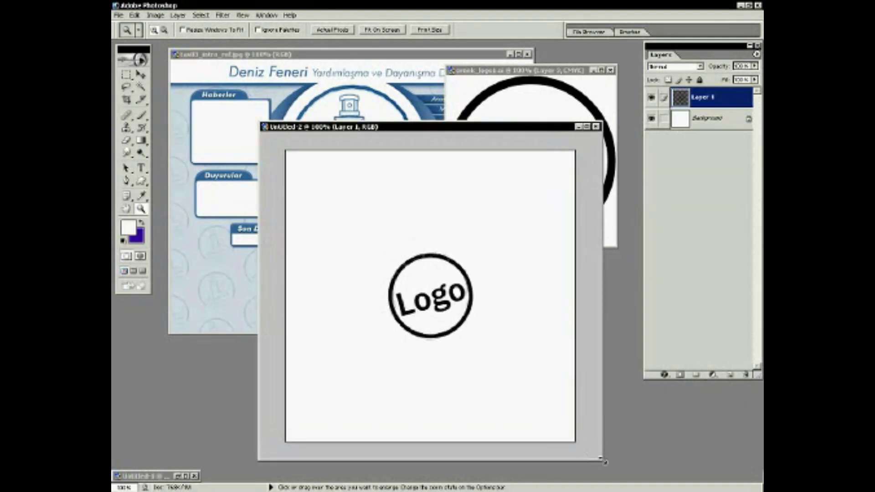
click(243, 15)
mouse_move(253, 121)
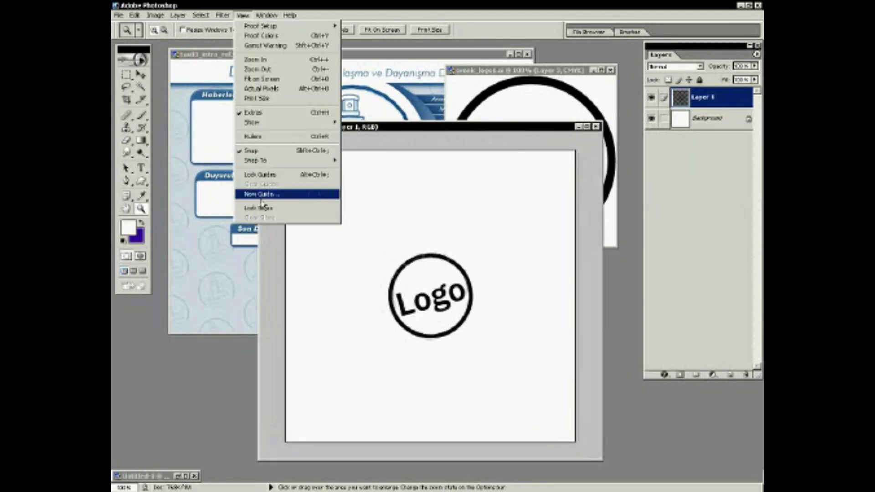
click(354, 141)
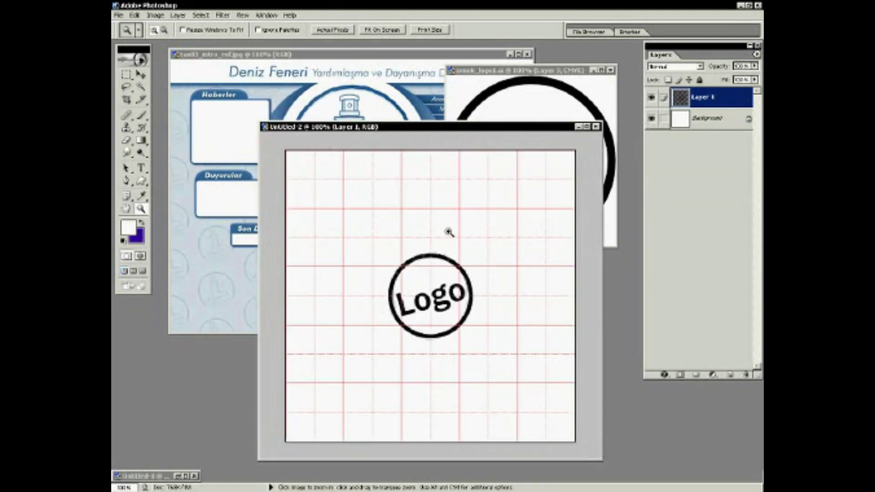
- Marquee a square around the logo, select all, and add a new Layer 2
click(127, 75)
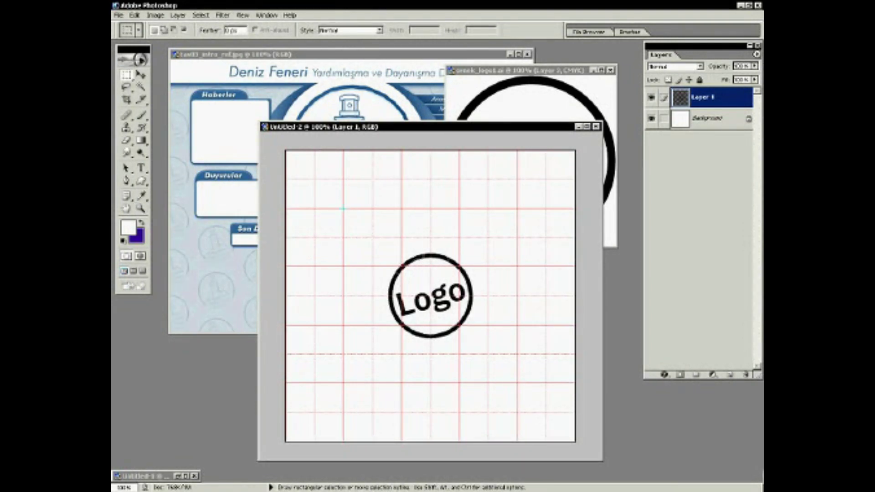
drag(342, 209, 517, 383)
click(200, 15)
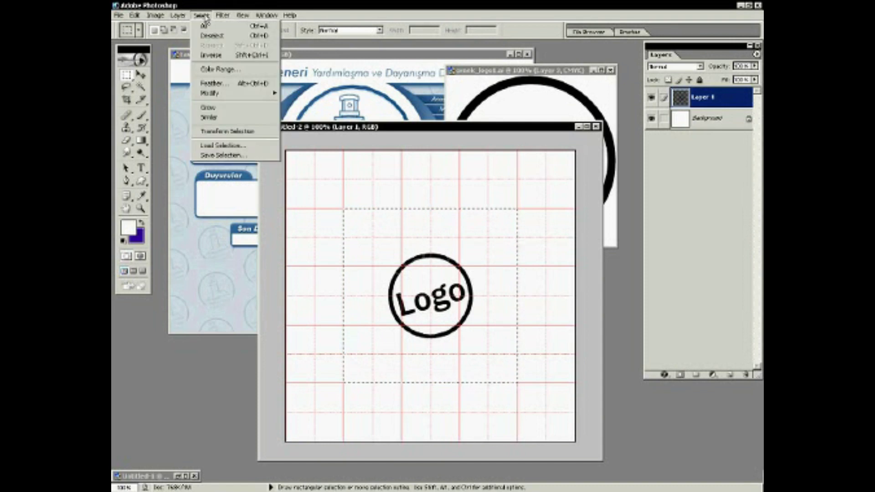
click(205, 25)
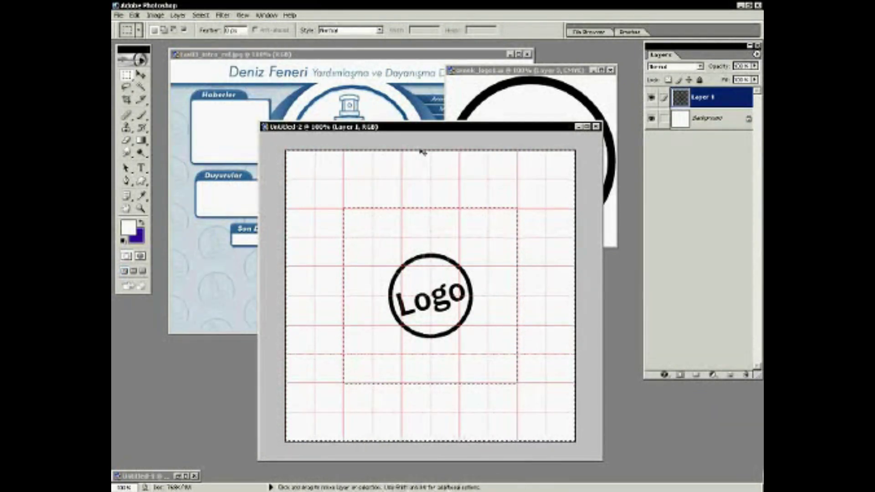
key(ctrl+shift+n)
key(Return)
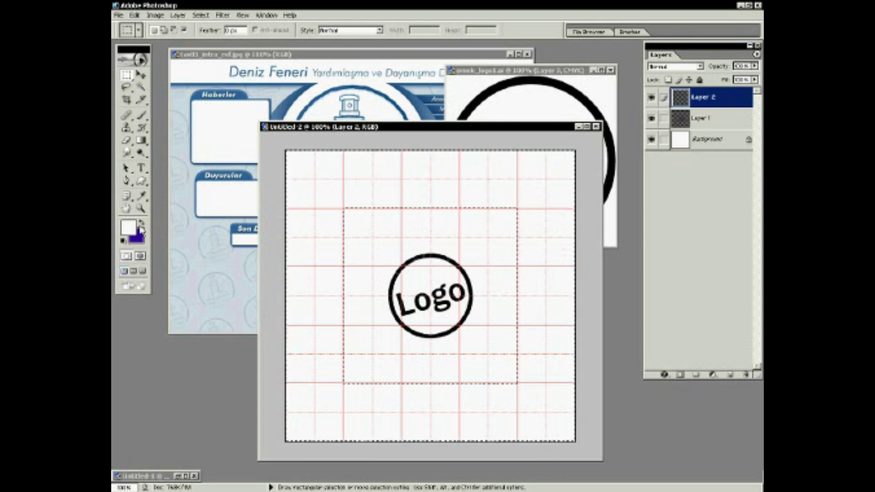
- Choose a red foreground colour and bring up the Layer 1 options
click(129, 226)
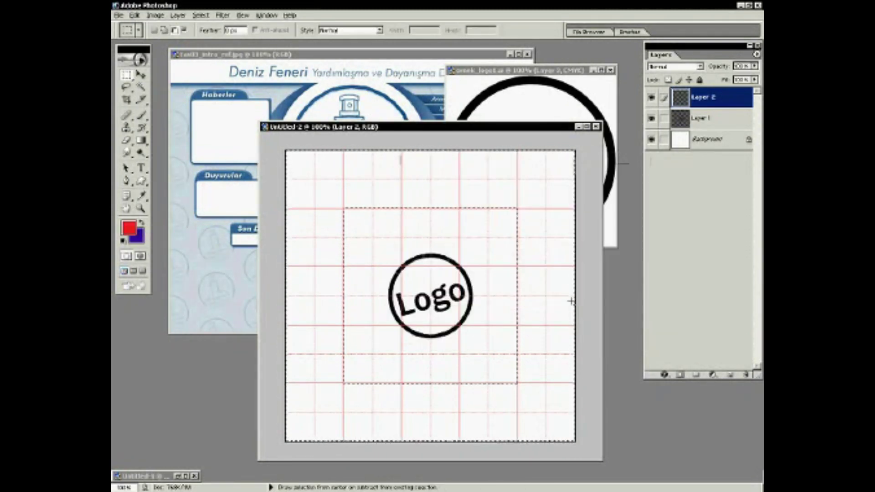
click(713, 122)
right_click(697, 127)
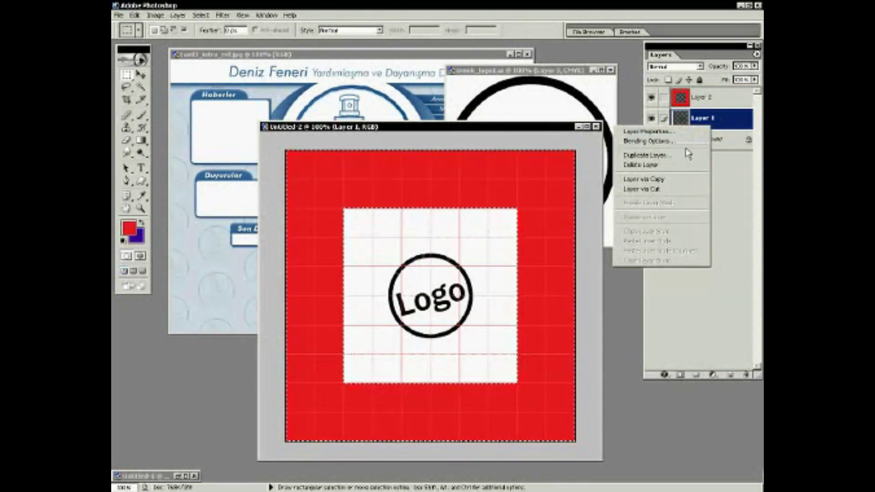
- Duplicate Layer 1 and centre the copy horizontally on single-column selections at the right
click(662, 160)
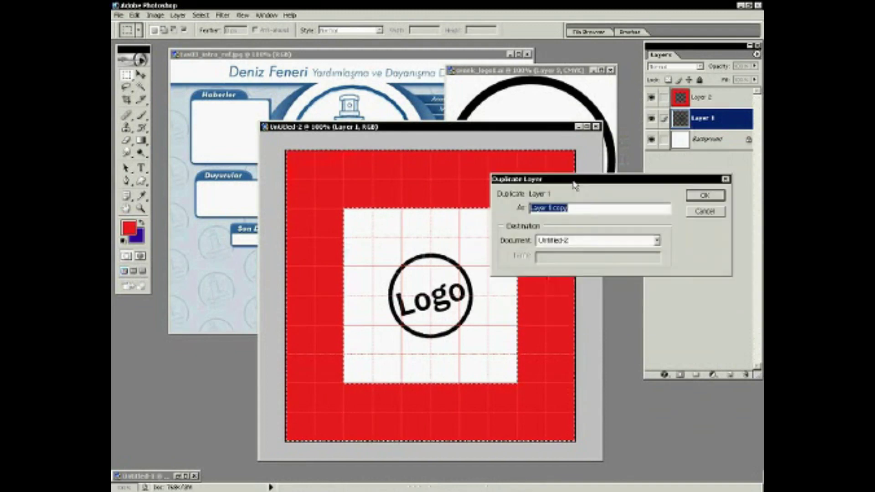
click(700, 195)
drag(137, 75, 176, 105)
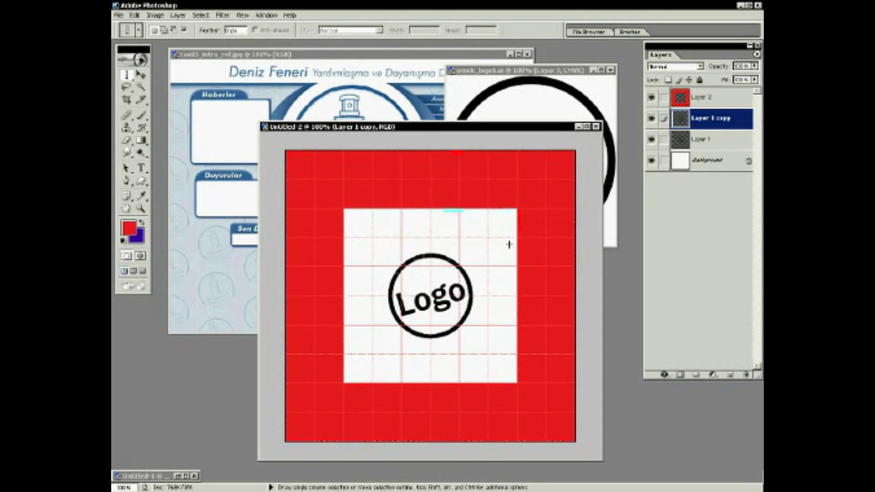
drag(509, 244, 489, 244)
click(178, 15)
mouse_move(202, 242)
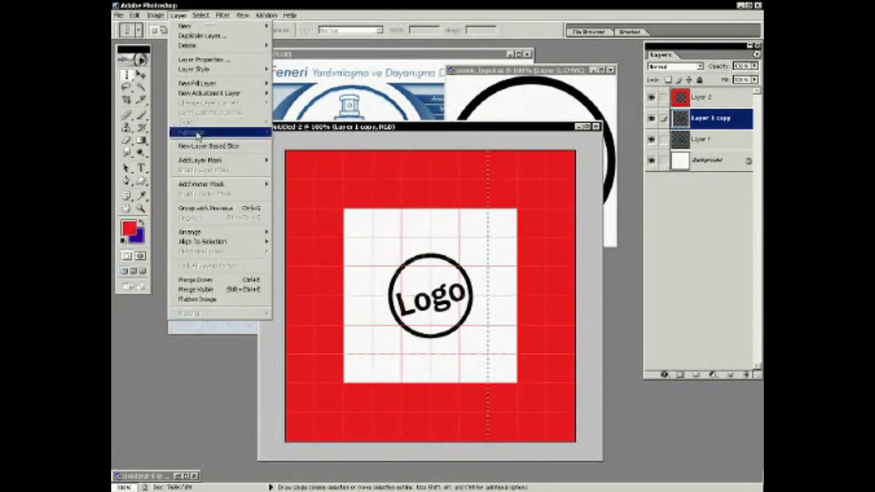
click(311, 288)
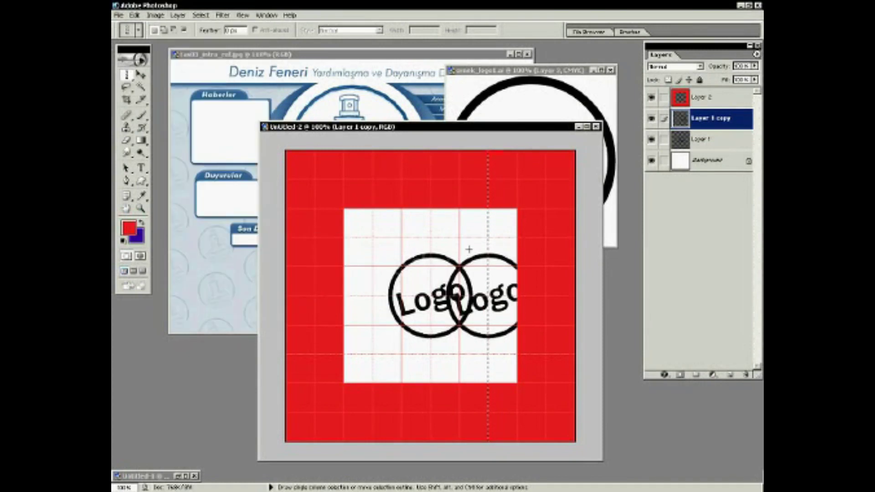
click(535, 233)
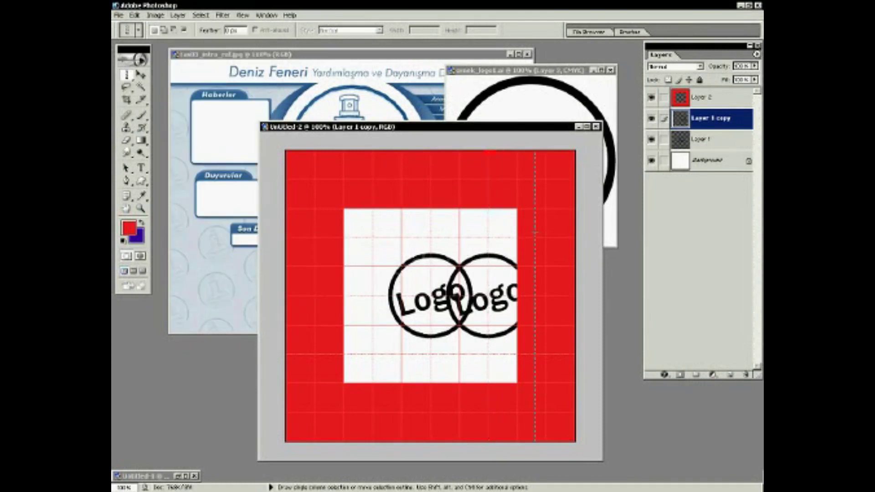
click(178, 15)
click(312, 287)
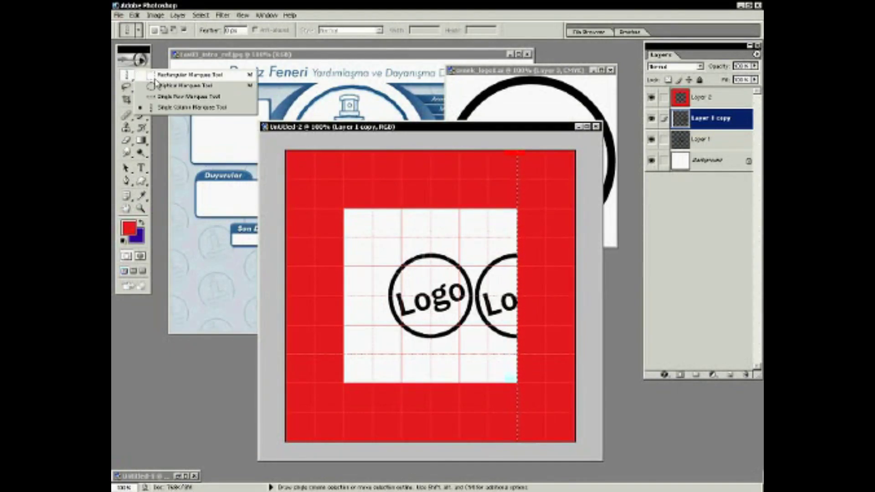
- Centre the logo copy vertically on a single-row selection so it sits on the top-right corner
drag(128, 78, 196, 96)
click(418, 208)
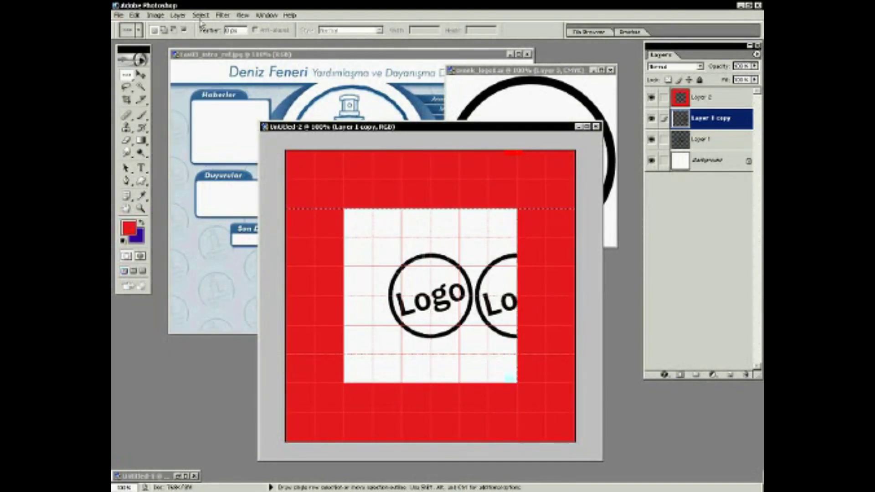
click(177, 15)
click(308, 253)
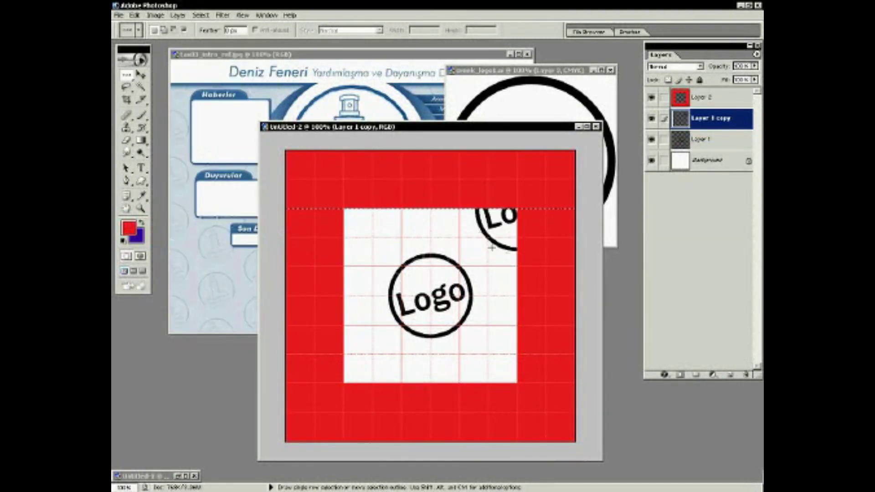
- Duplicate the logo as Layer 1 copy 2 and centre it on the tile's left edge
right_click(729, 126)
click(653, 158)
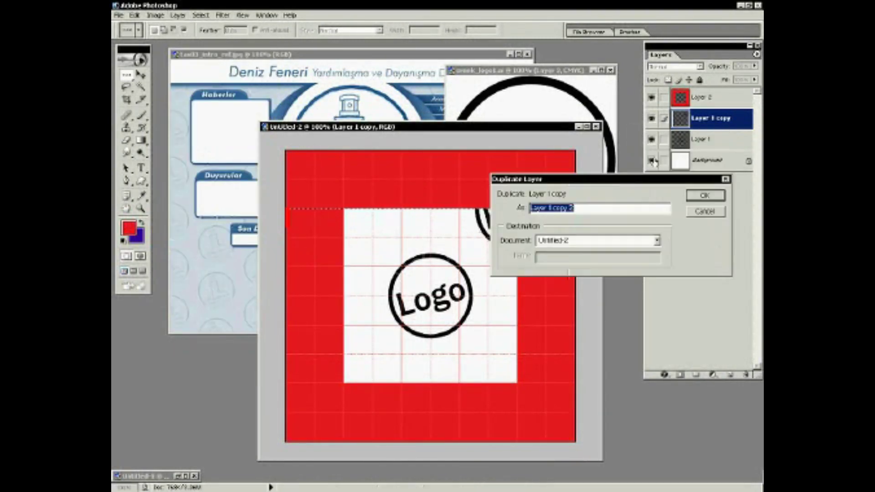
click(713, 196)
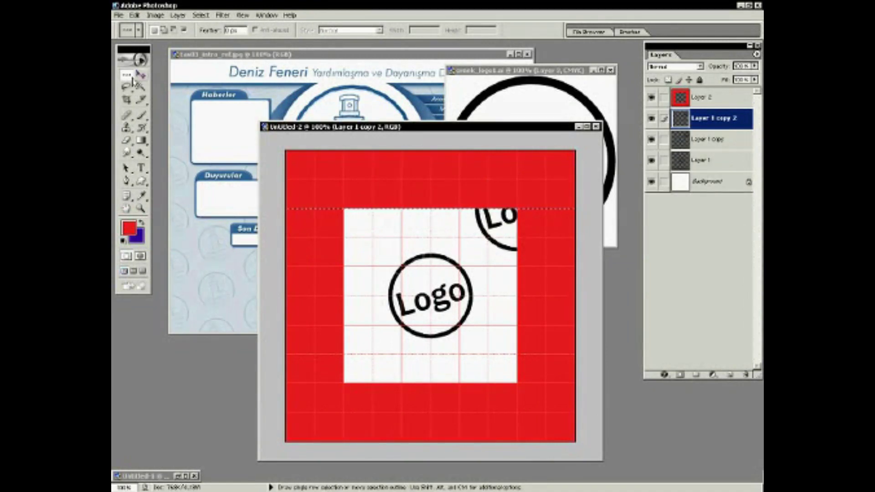
mouse_move(129, 74)
mouse_down()
mouse_move(154, 100)
mouse_move(193, 108)
mouse_up()
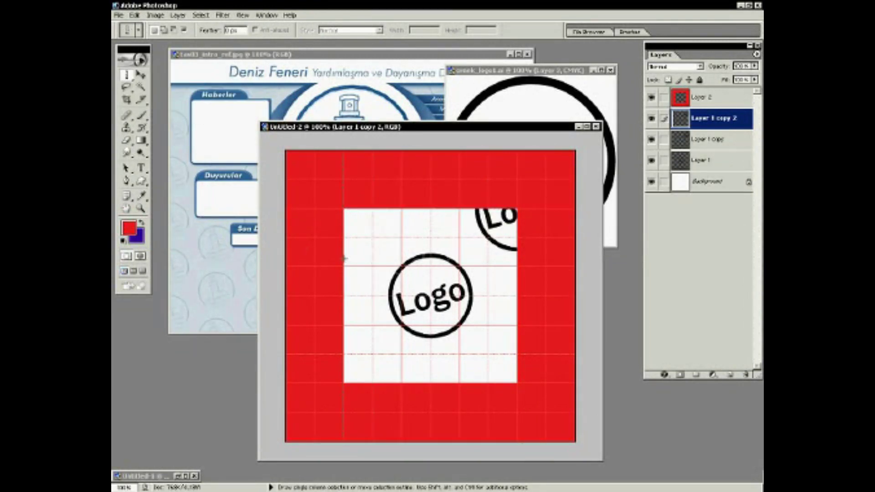
click(155, 15)
mouse_move(203, 242)
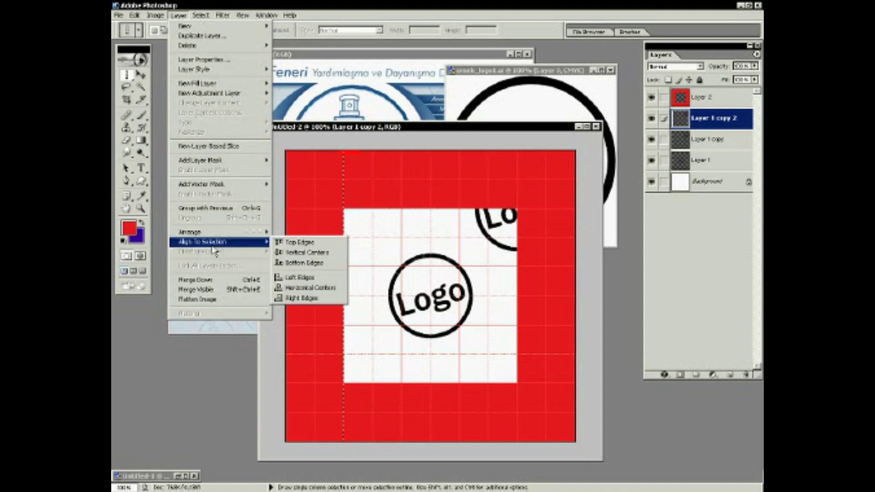
click(314, 289)
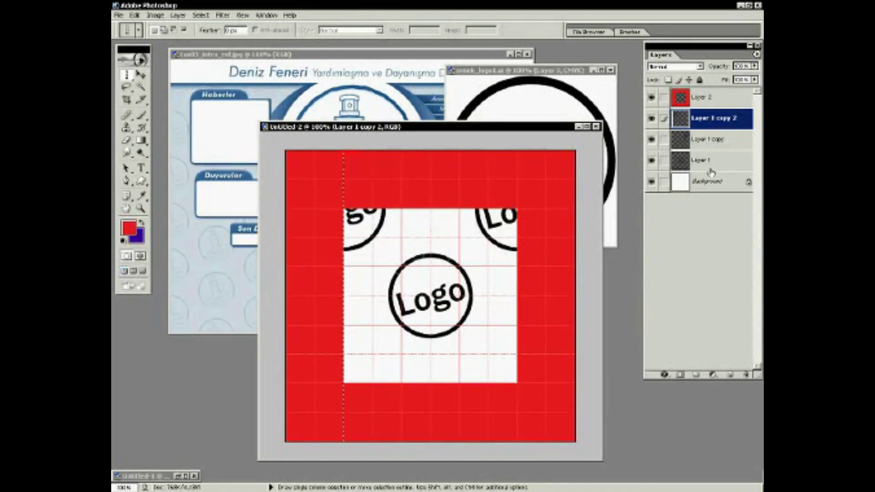
- Duplicate the logo as Layer 1 copy 3 and centre it on the tile's bottom edge
drag(127, 75, 165, 100)
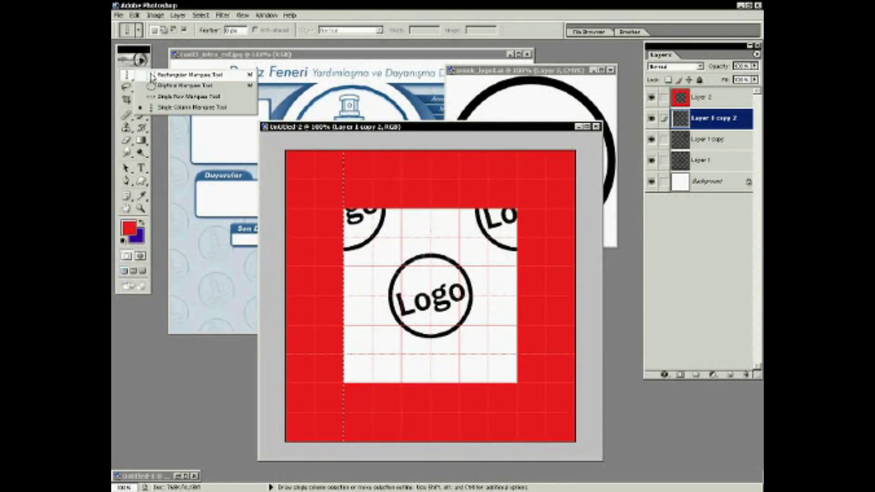
right_click(722, 123)
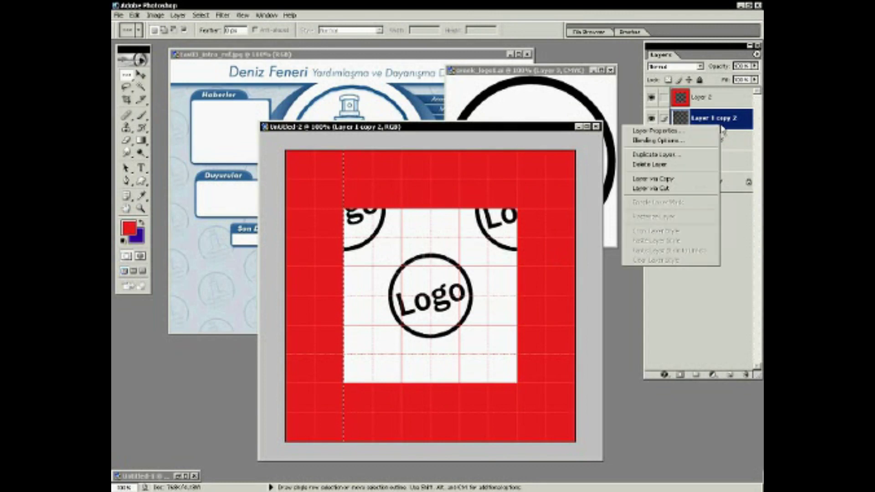
click(693, 157)
click(704, 197)
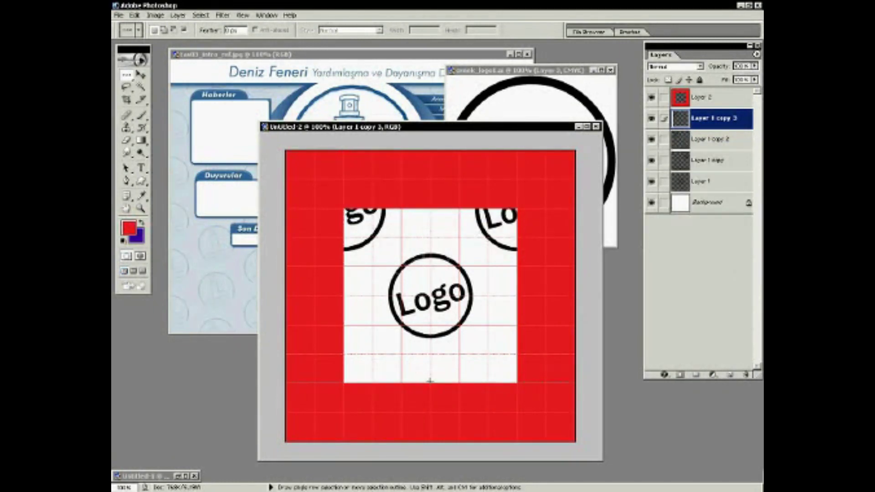
click(178, 15)
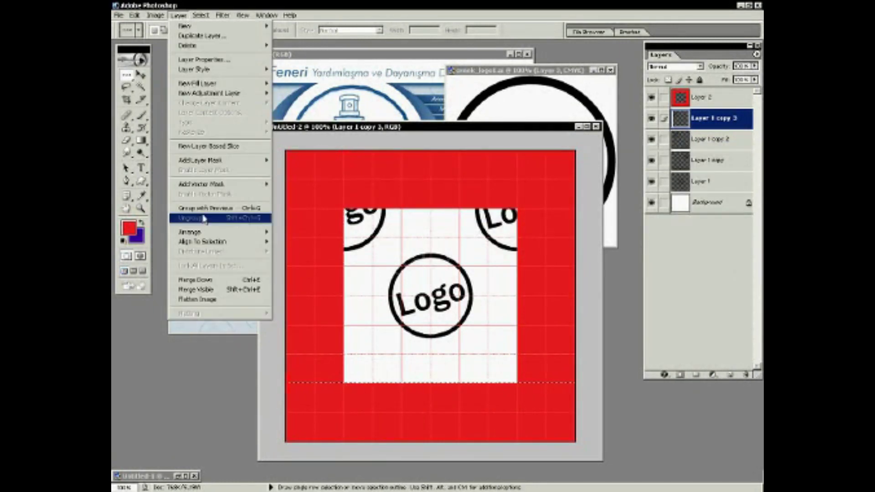
mouse_move(203, 242)
click(292, 250)
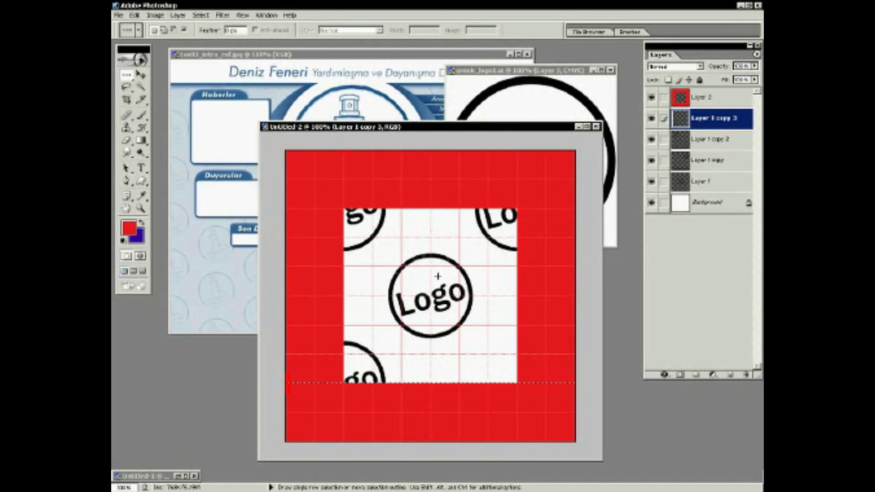
- Duplicate the logo as Layer 1 copy 4 and centre it on the tile's right edge
right_click(701, 127)
click(651, 156)
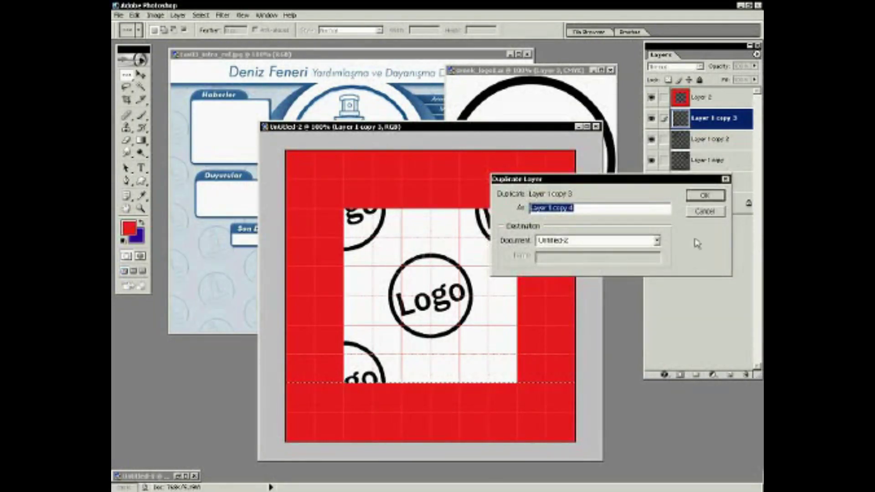
click(700, 196)
drag(127, 75, 182, 111)
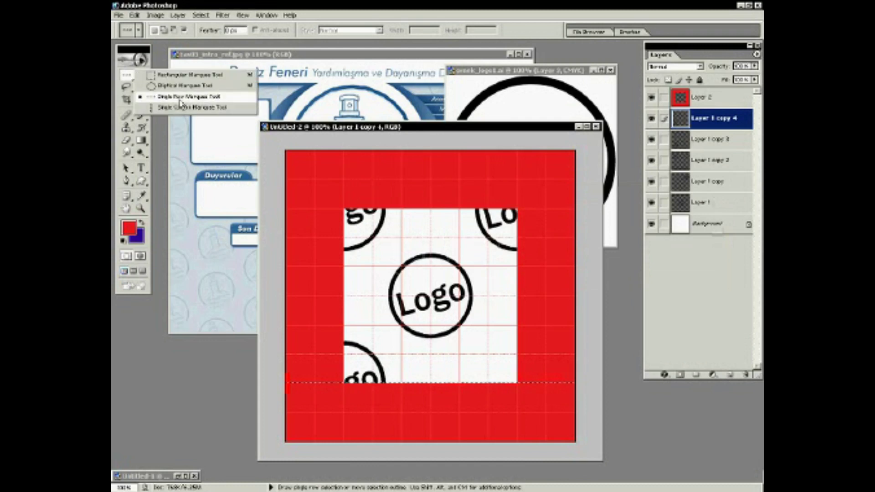
click(512, 345)
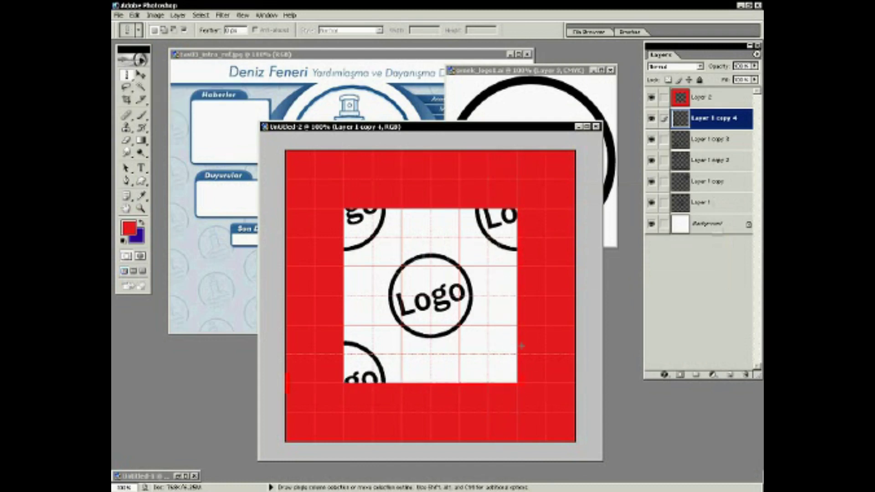
click(178, 15)
mouse_move(202, 242)
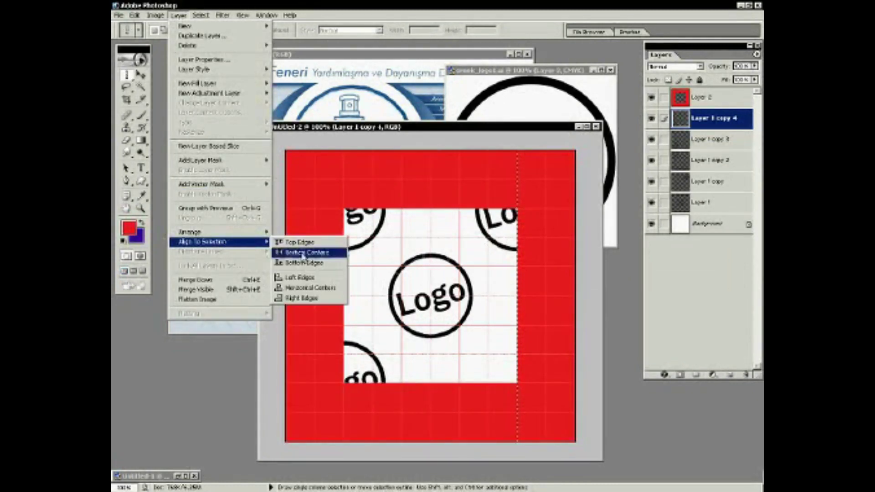
click(328, 287)
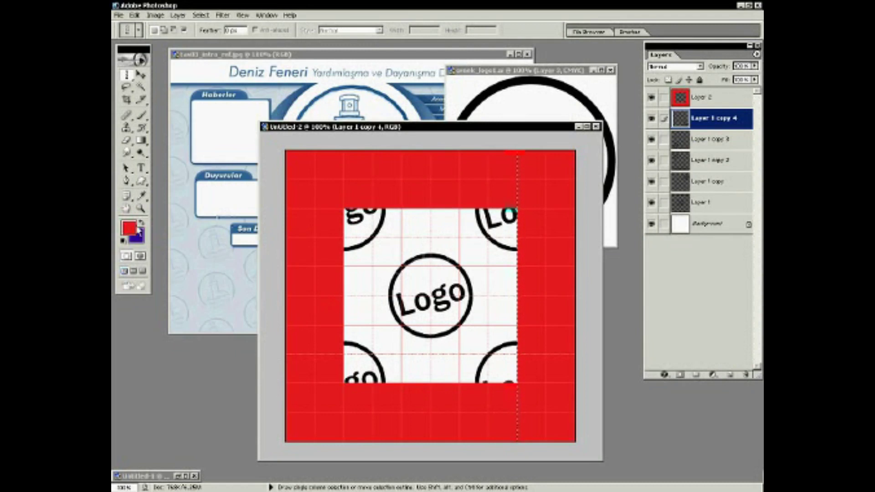
- Pick a light blue web-safe foreground colour
click(137, 228)
click(435, 340)
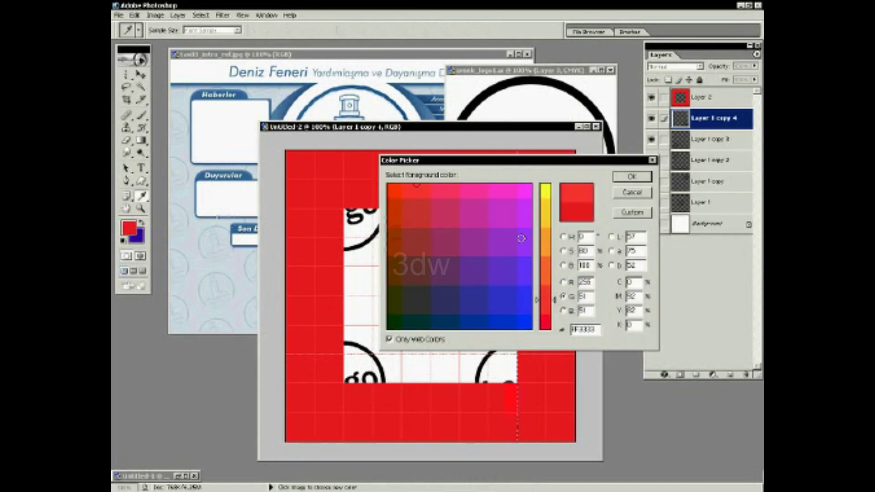
click(521, 238)
- Deselect and fill the Background layer with the light blue foreground colour
click(631, 177)
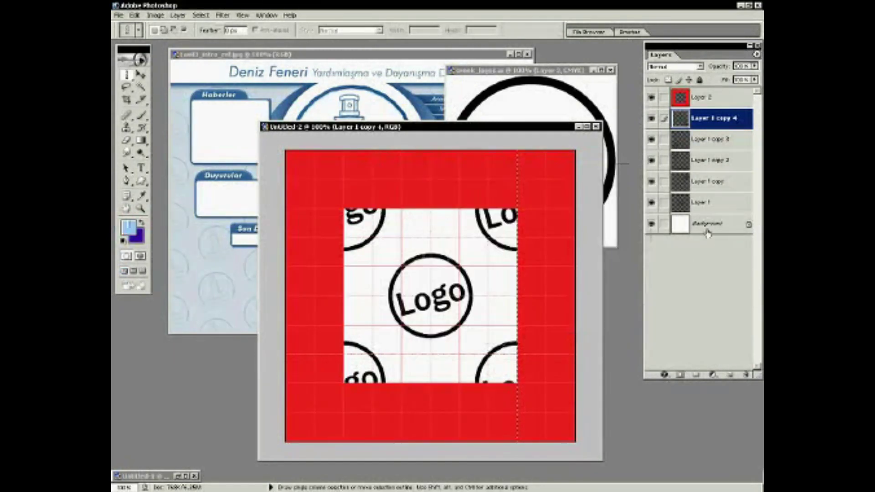
click(708, 233)
click(201, 15)
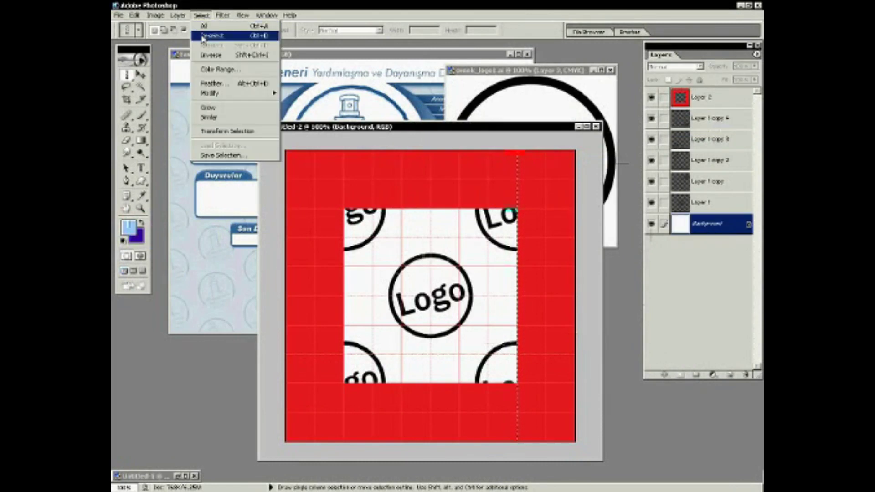
click(202, 36)
key(alt+BackSpace)
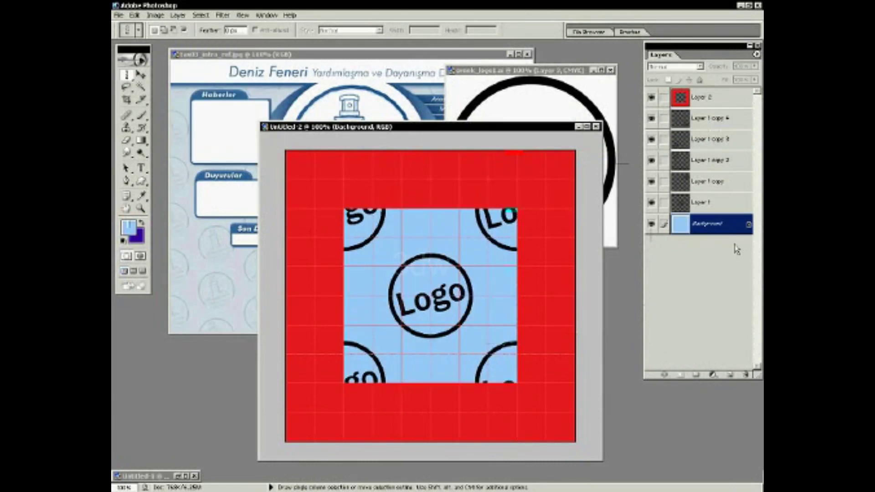
- Merge the linked logo copies into Layer 1
click(719, 203)
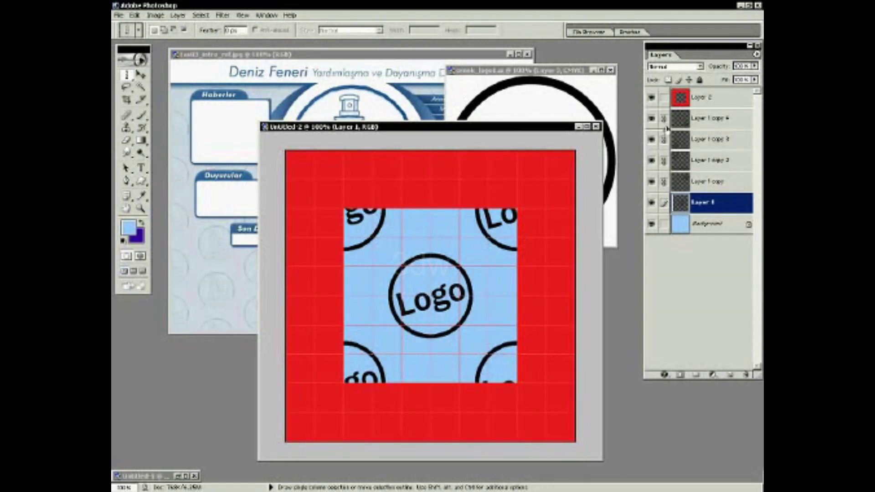
click(178, 15)
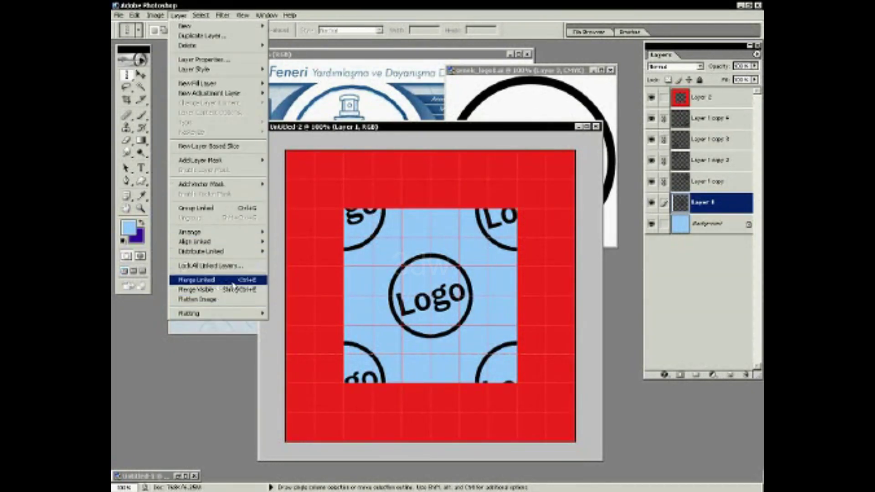
click(233, 284)
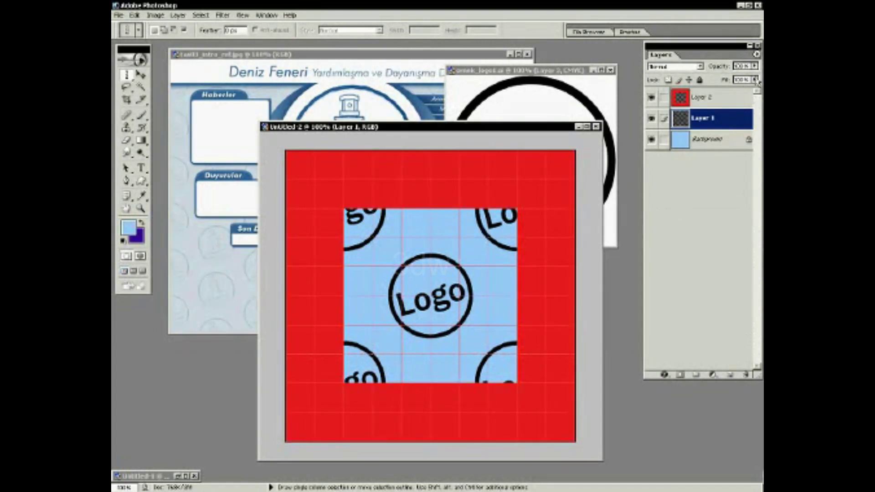
- Fade the logo layer and fill its outlines with cyan, preserving transparency
drag(755, 80, 735, 82)
drag(716, 81, 713, 82)
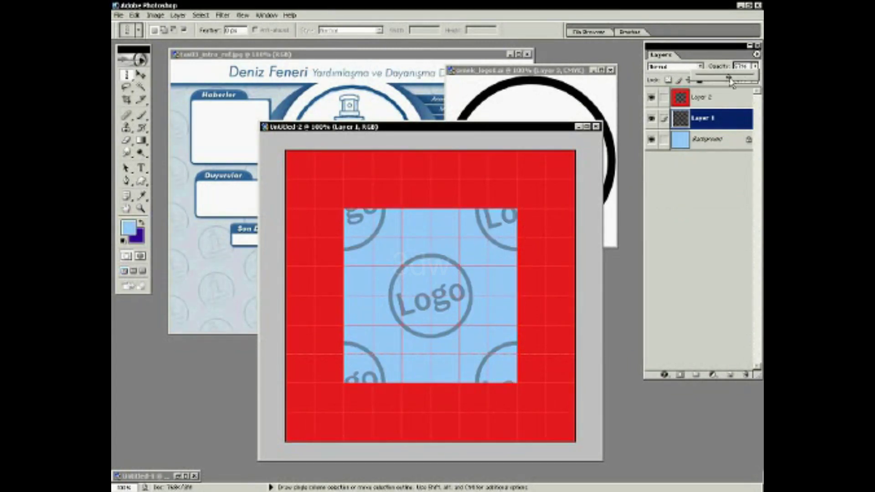
click(131, 234)
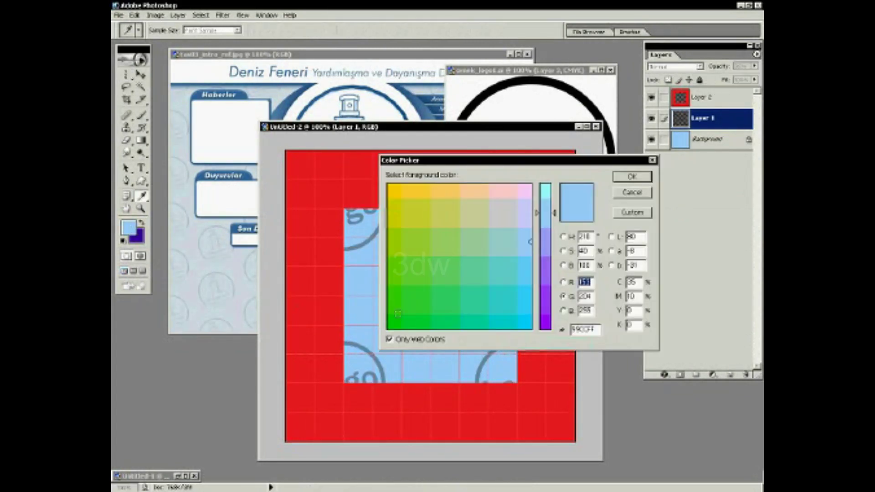
click(548, 193)
click(631, 177)
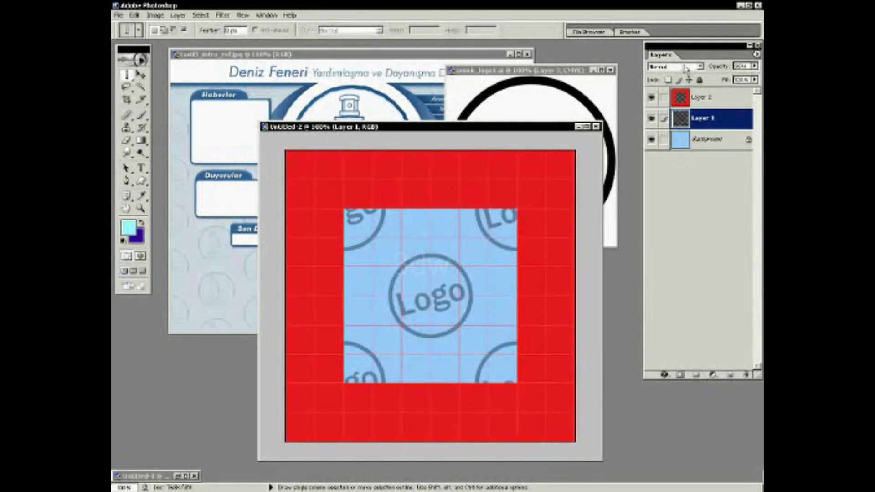
click(669, 81)
key(alt+BackSpace)
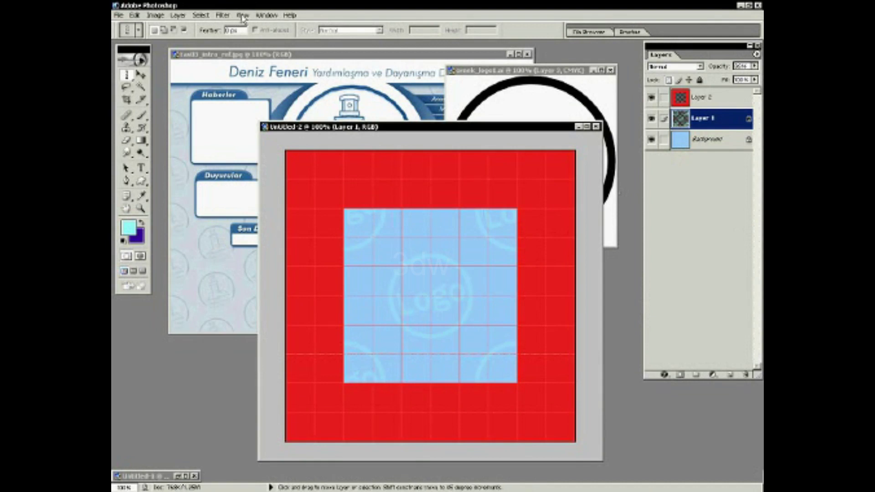
- Hide the grid and set Layer 1 to Color Dodge blending at 50% opacity
key(ctrl+apostrophe)
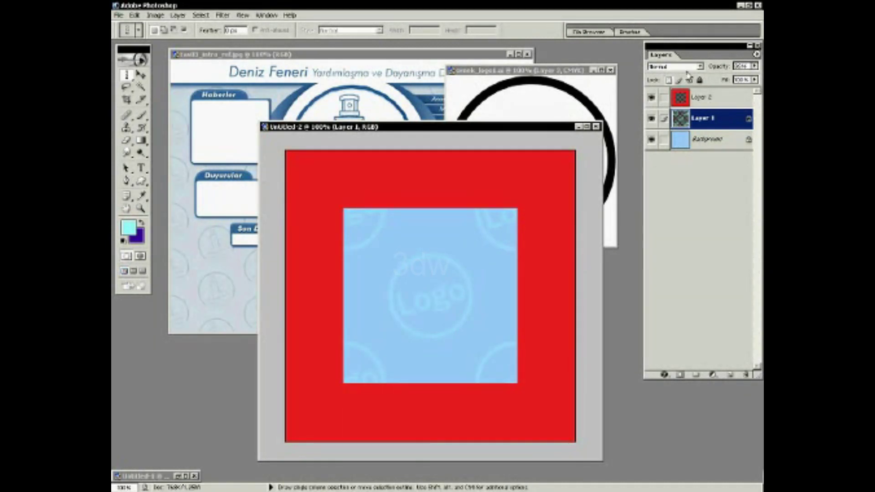
click(688, 69)
click(679, 146)
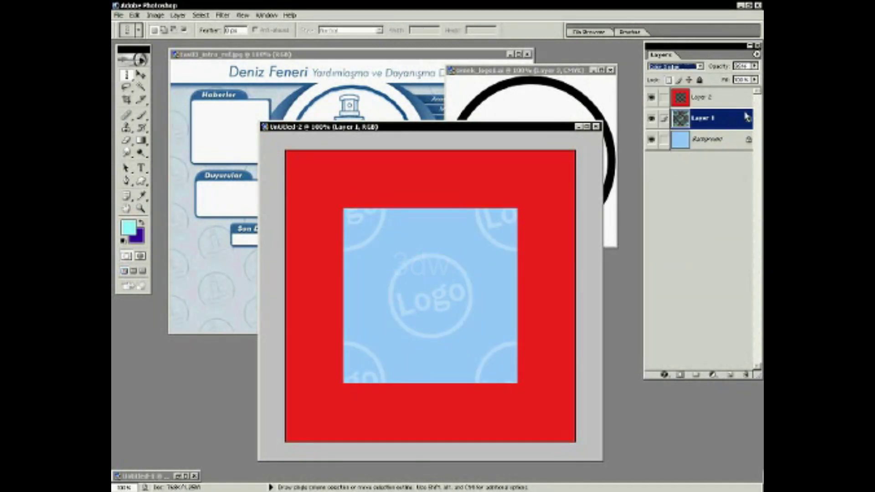
click(754, 66)
mouse_move(752, 80)
mouse_down()
mouse_move(730, 81)
mouse_move(742, 81)
mouse_up()
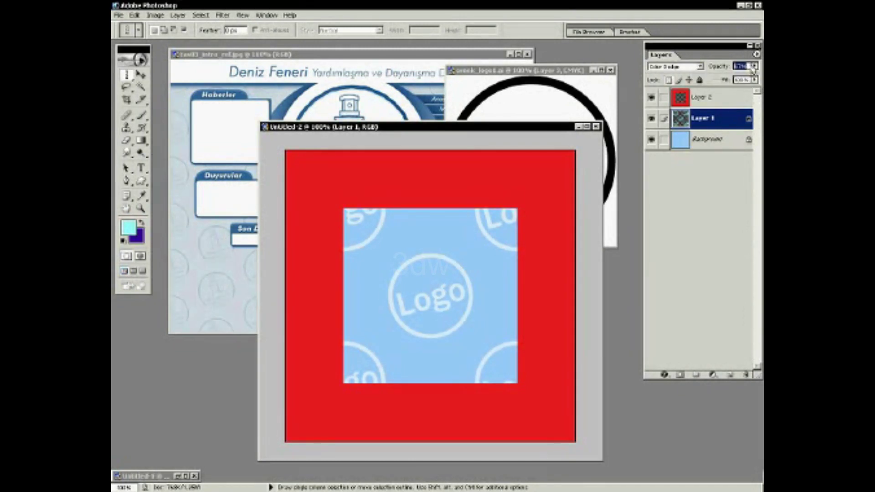
text(50)
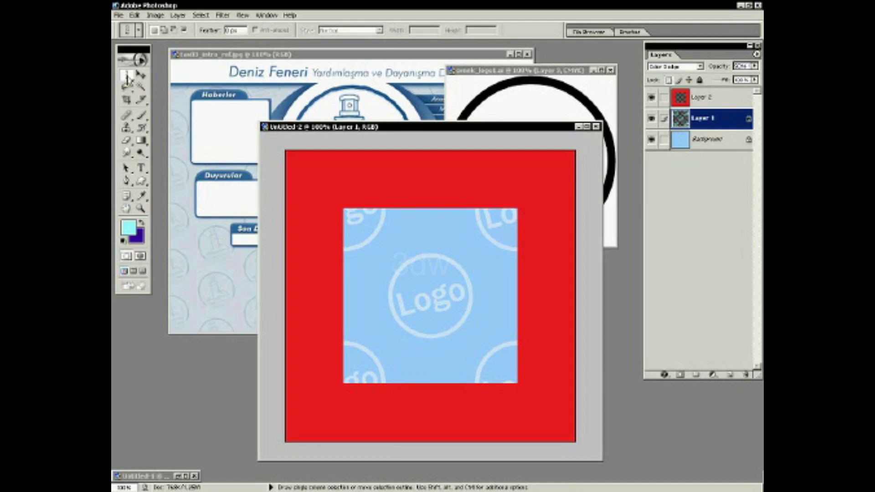
click(141, 86)
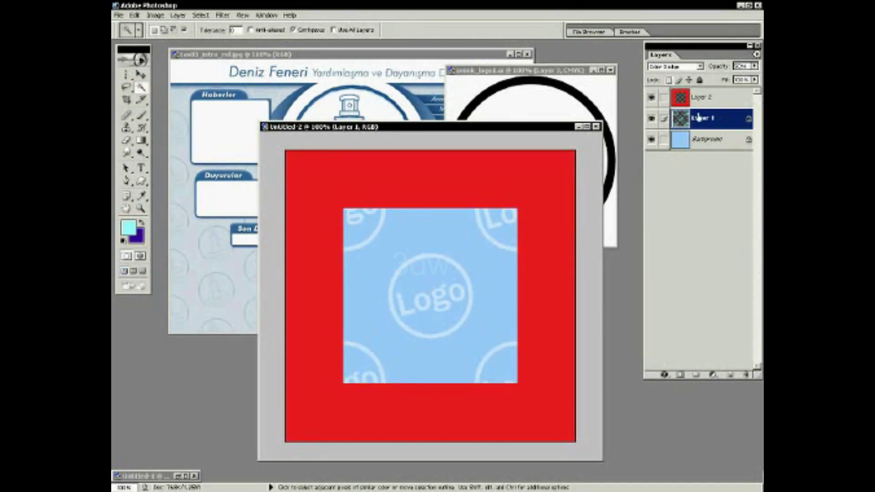
- Select the blue square on Layer 2 and define it as pattern 'ornek doku 1'
click(704, 97)
click(413, 278)
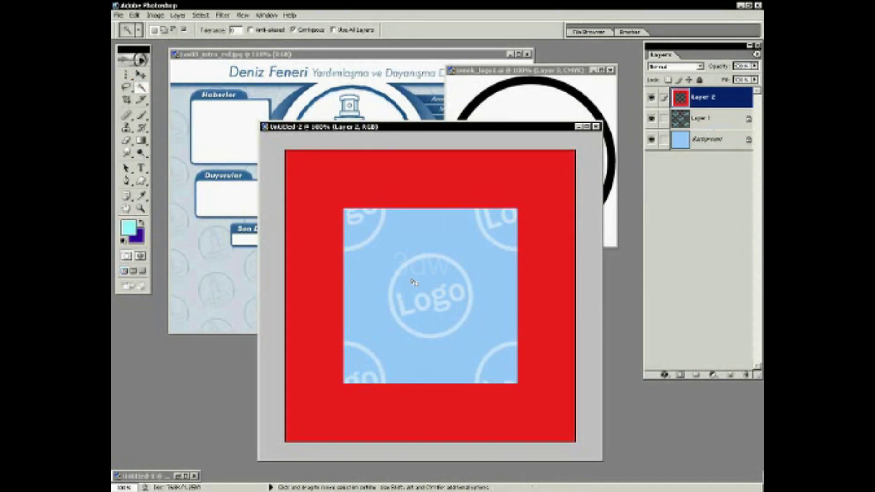
click(136, 15)
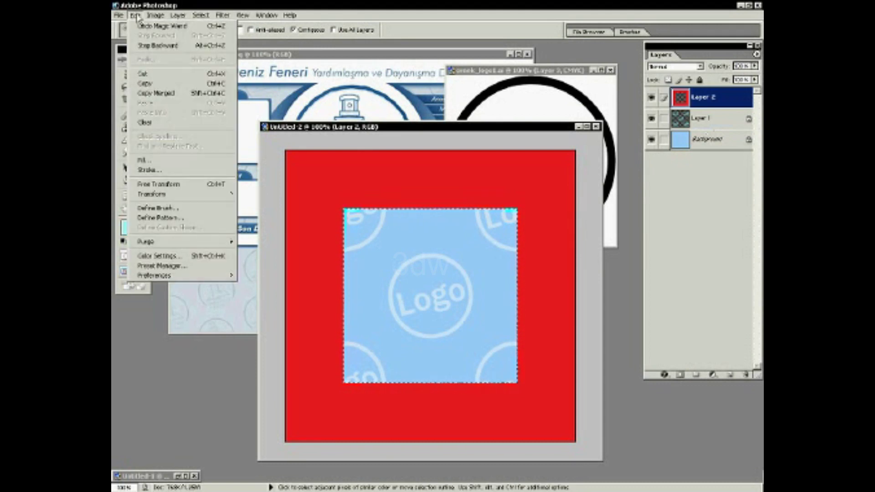
click(153, 219)
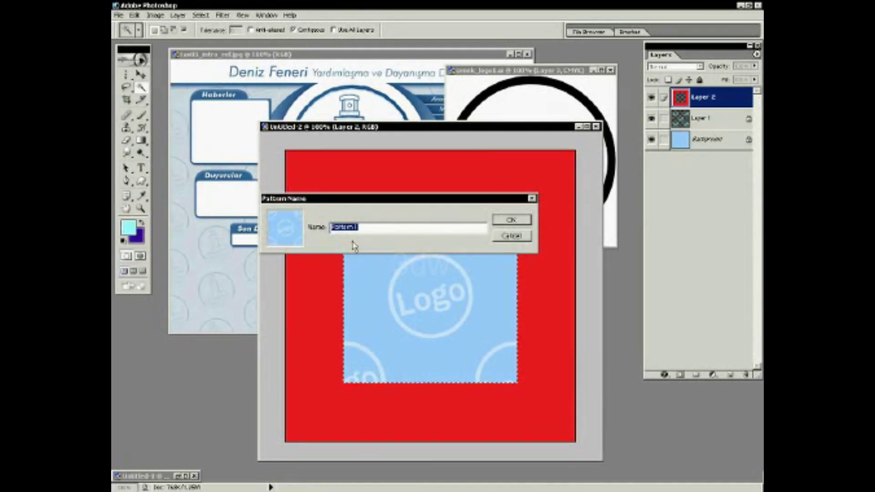
text(ornek)
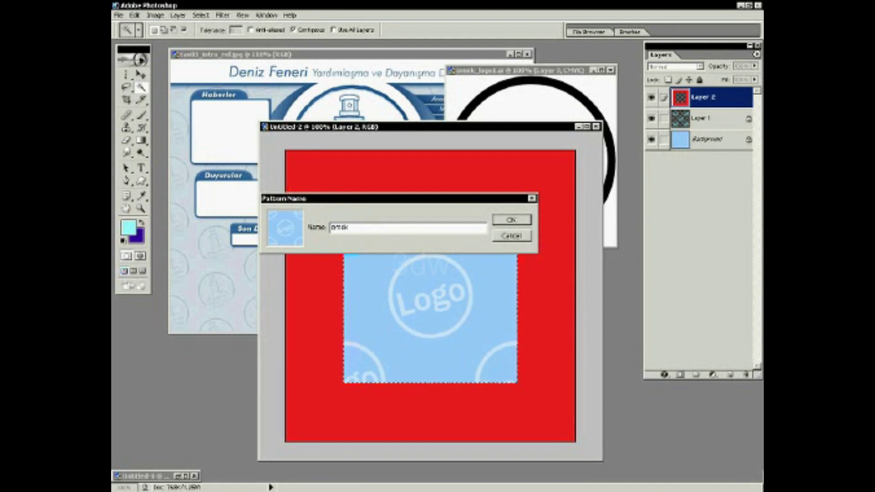
text( doku 1)
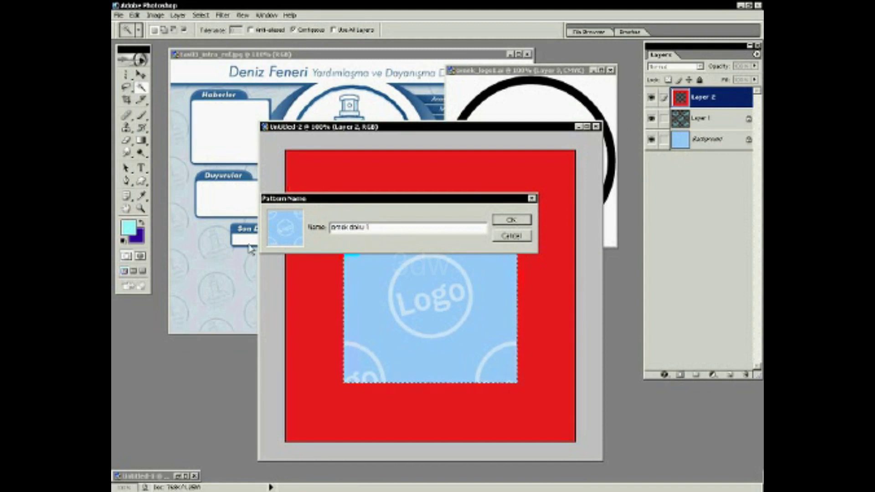
key(Return)
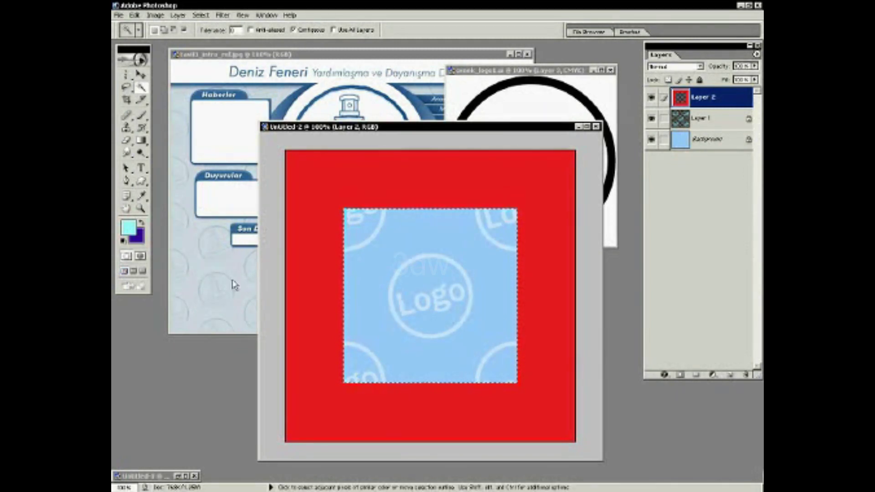
- Bring Untitled-1 back and add a Pattern fill layer named 'art alan - doku 1'
click(154, 476)
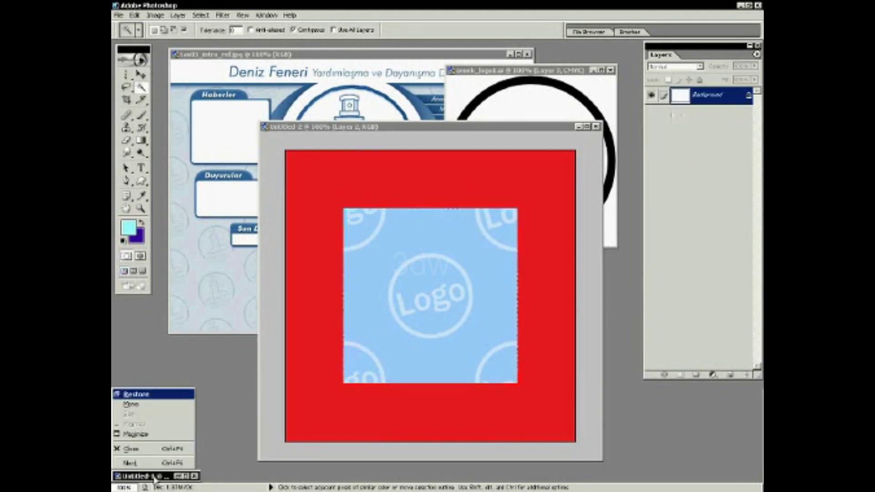
drag(409, 114, 404, 104)
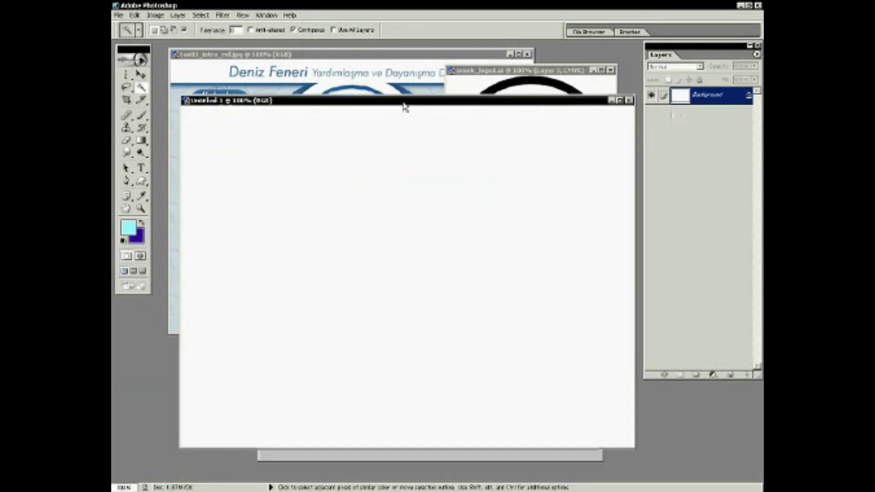
click(178, 15)
mouse_move(205, 83)
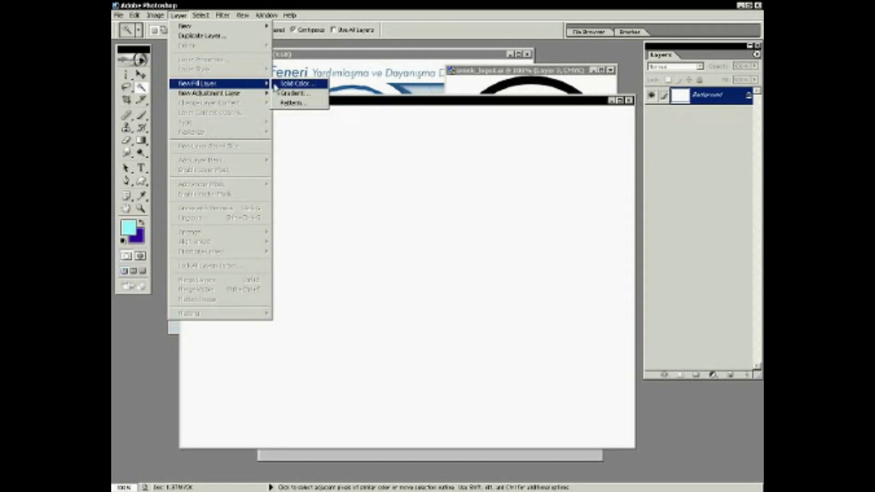
click(300, 108)
drag(397, 203, 361, 183)
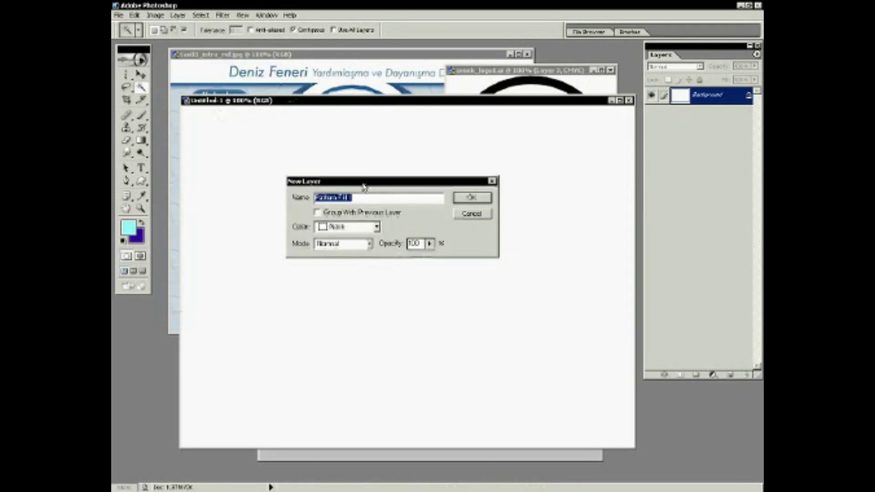
text(artalan - doku1)
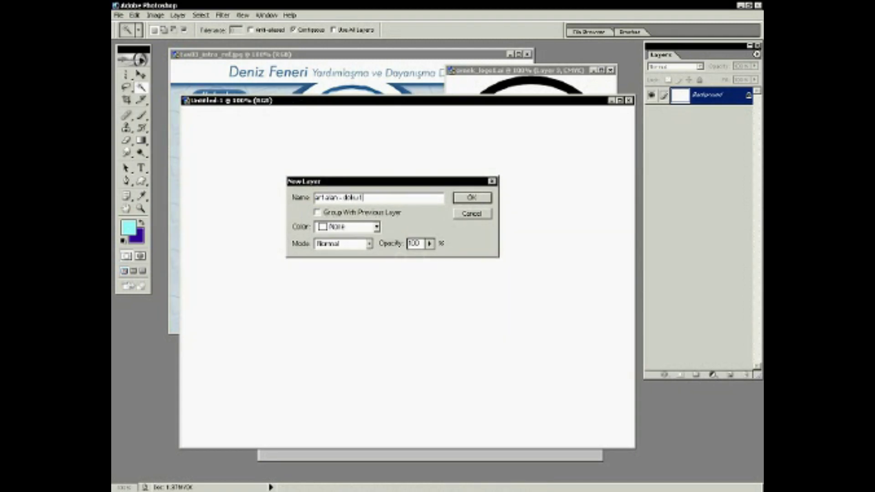
key(Return)
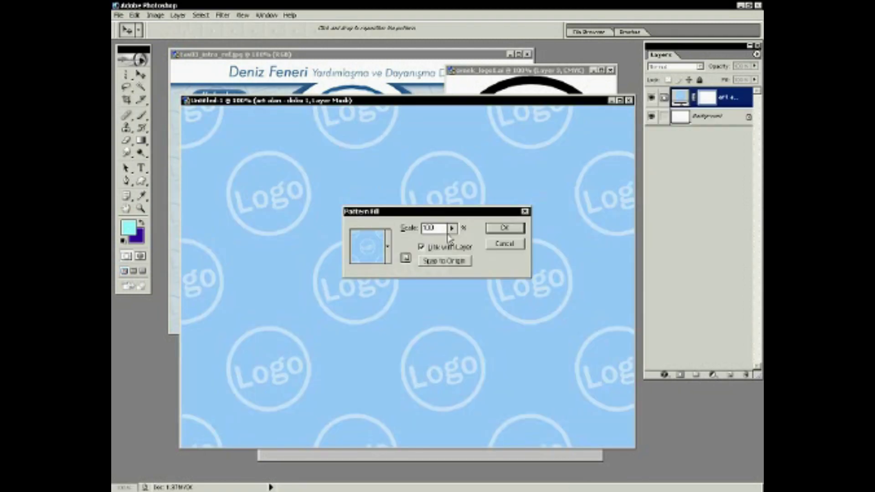
- Set the pattern scale to 50% and apply the fill
double_click(430, 228)
text(50)
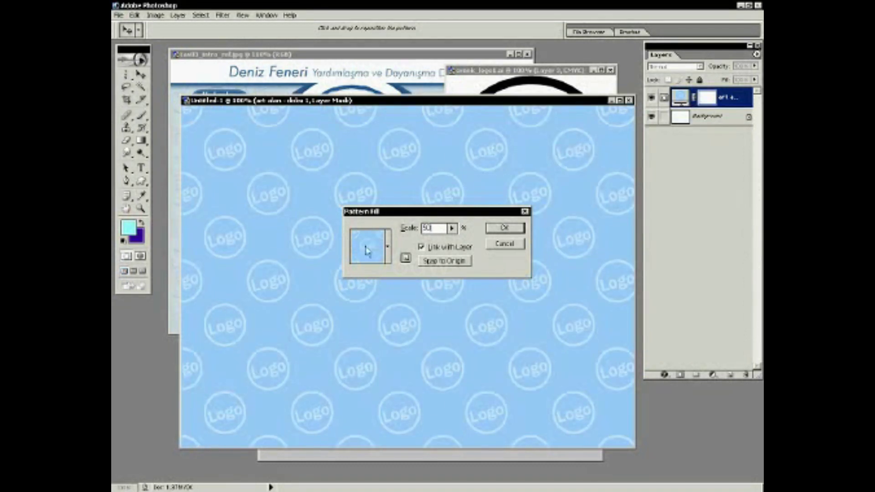
text(25)
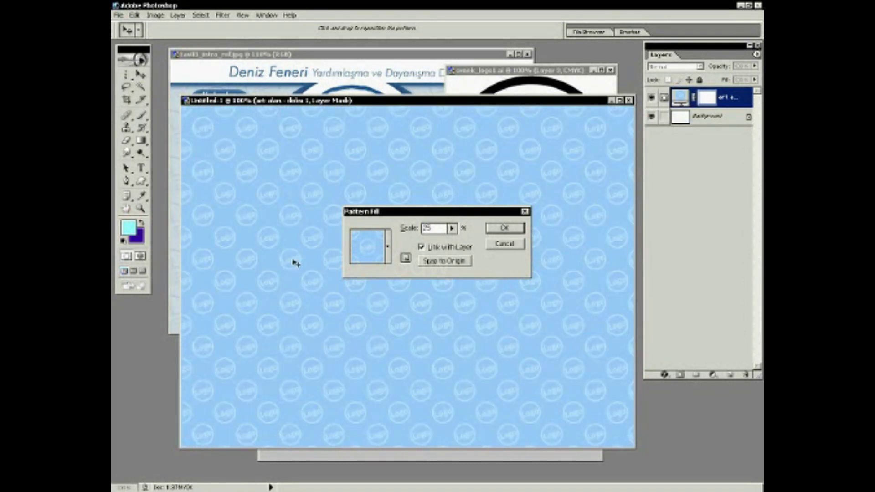
double_click(431, 229)
text(50)
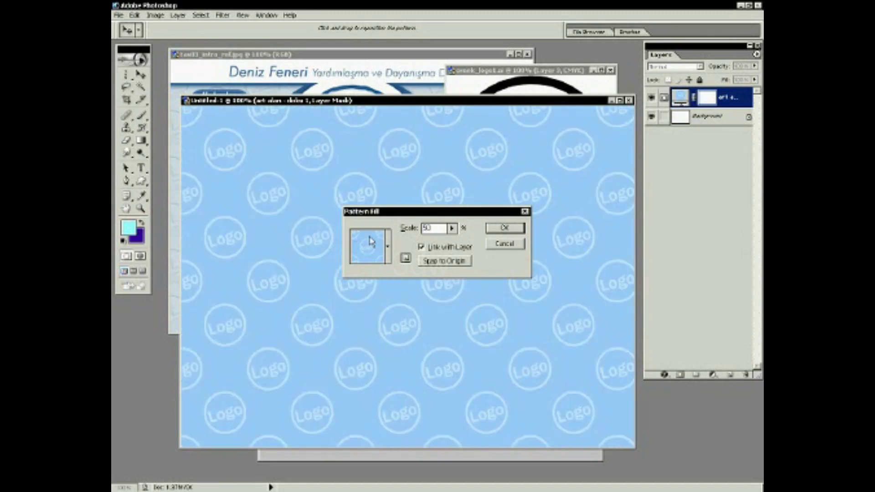
click(505, 228)
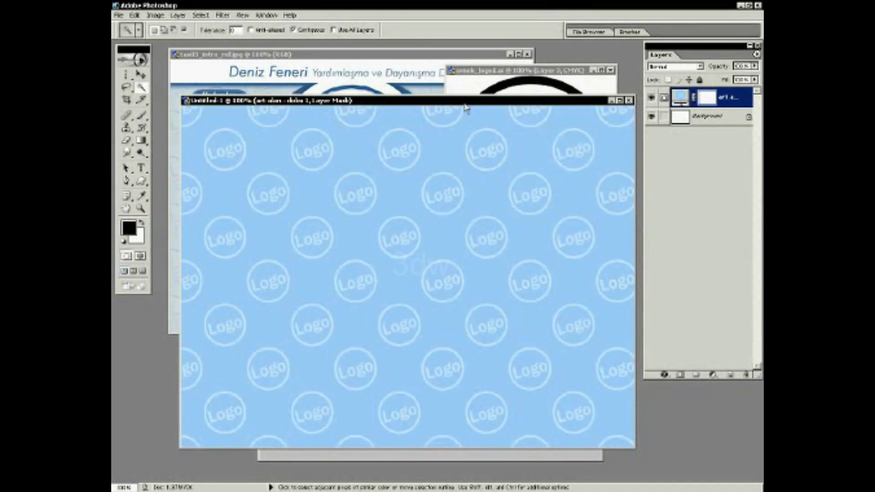
drag(465, 101, 479, 233)
- Save Untitled-2 as ornek_doku in Photoshop PSD format, then bring Untitled-1 forward
drag(479, 128, 449, 106)
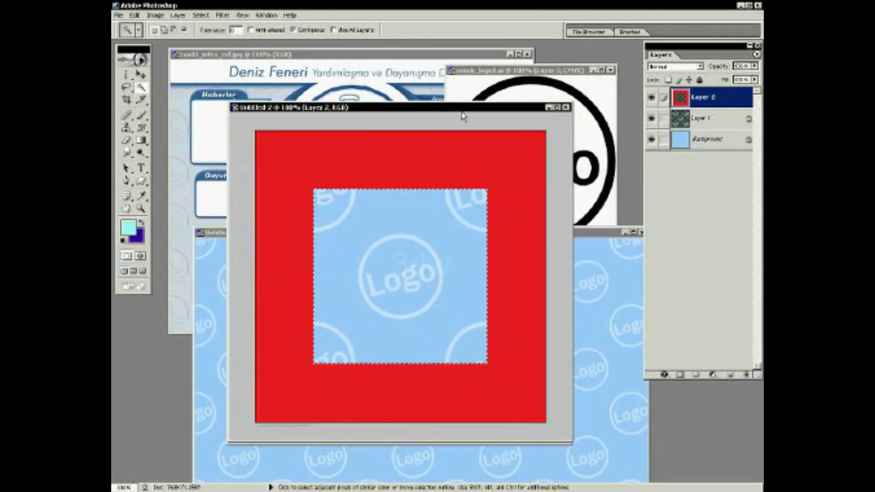
click(445, 207)
click(119, 15)
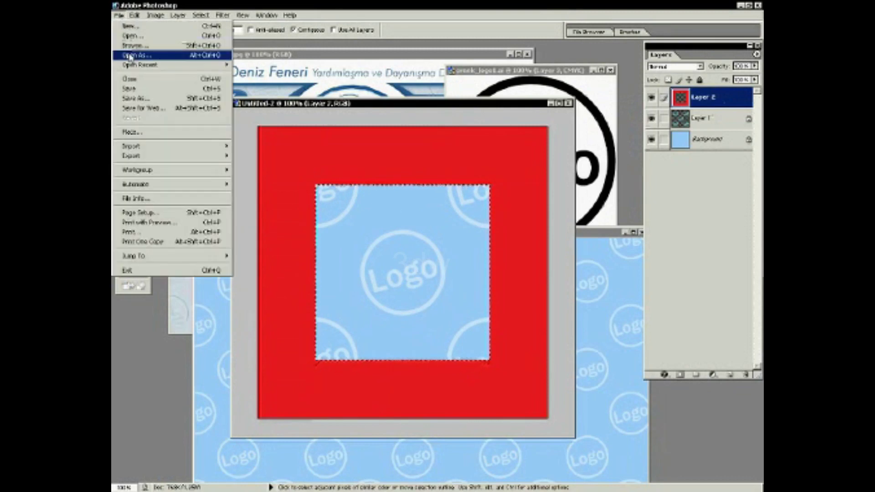
click(132, 93)
text(orn)
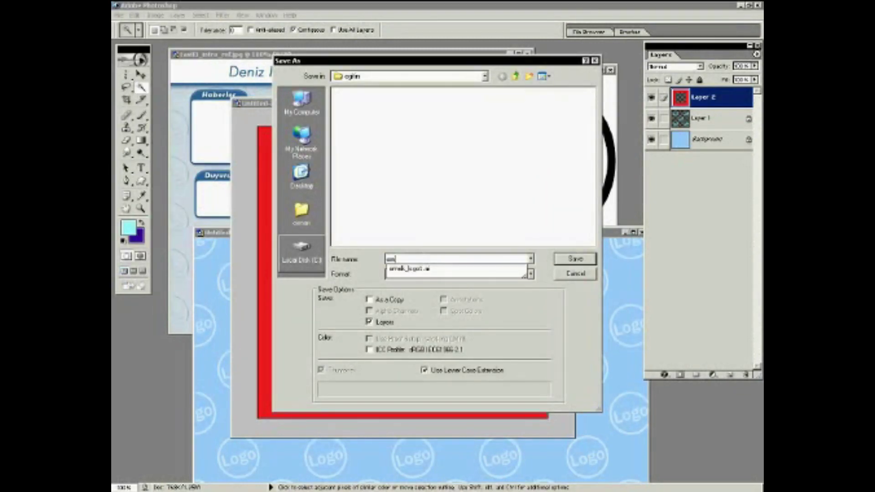
text(ek_doku1)
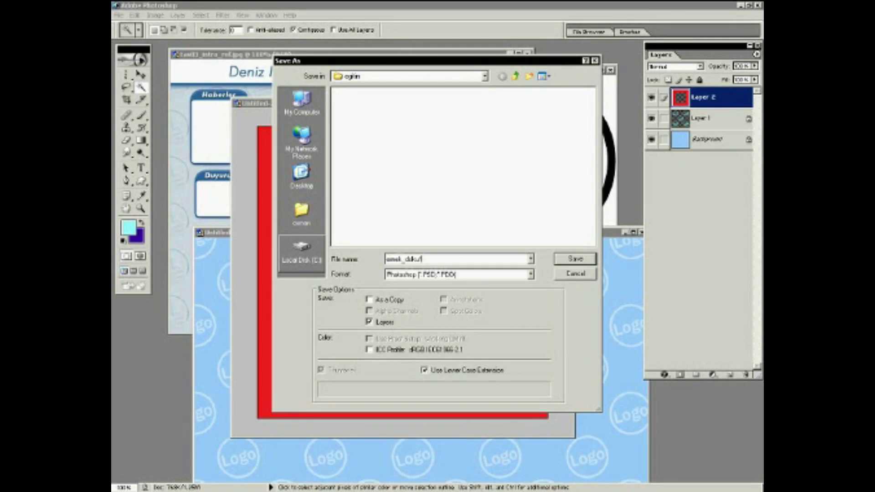
key(Return)
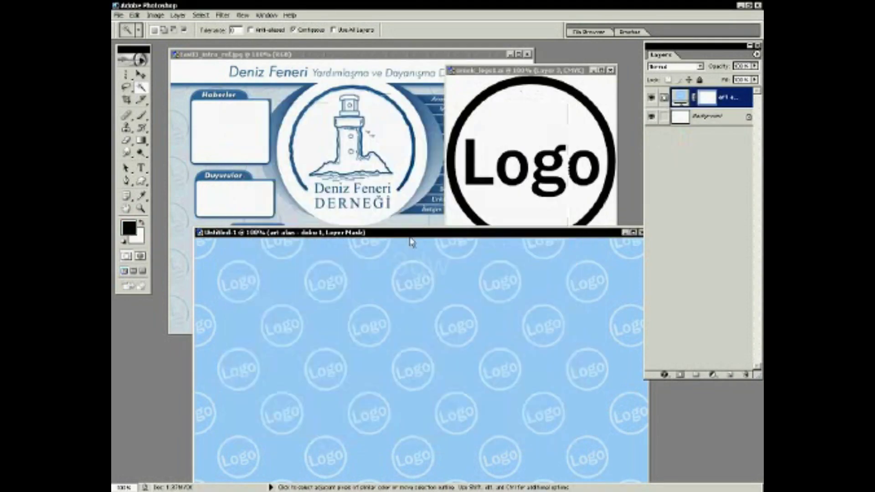
drag(410, 233, 434, 128)
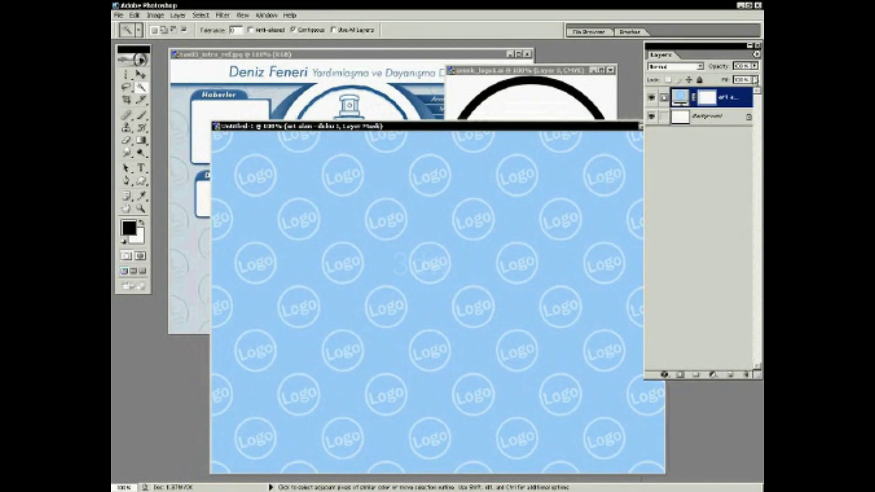
- Lower the pattern layer to about 45% opacity and show the grid over Untitled-1
click(754, 67)
drag(754, 78, 713, 87)
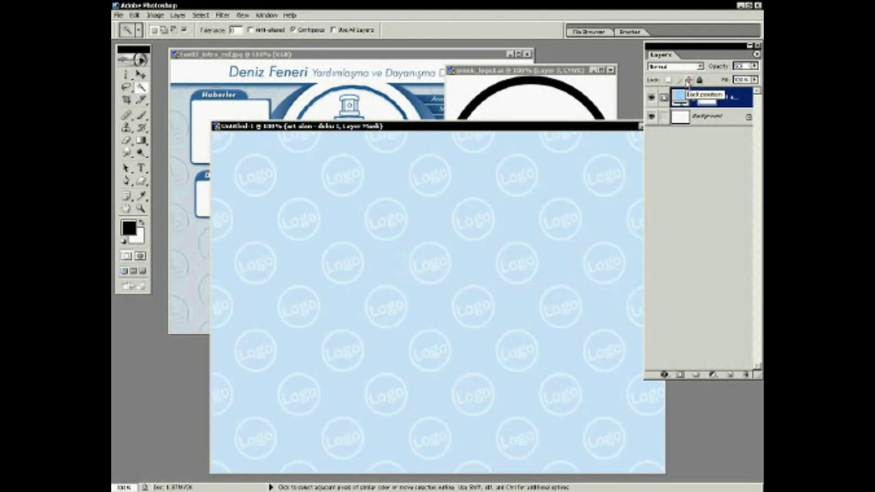
click(141, 209)
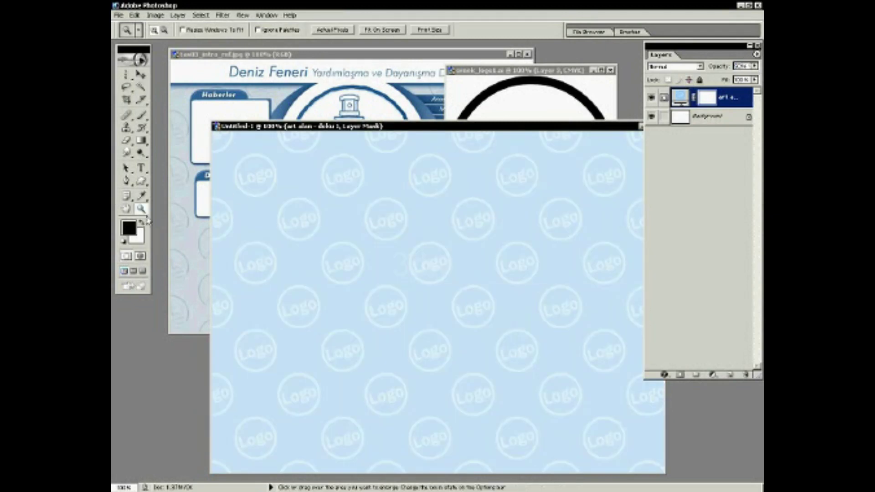
drag(402, 128, 370, 129)
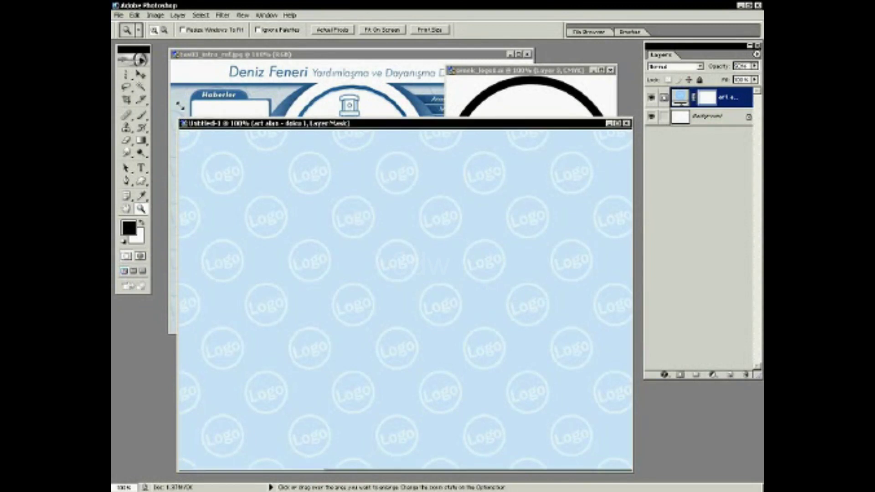
drag(185, 124, 177, 110)
key(ctrl+apostrophe)
- On a new layer, fill a marquee band across the canvas top with white
click(127, 74)
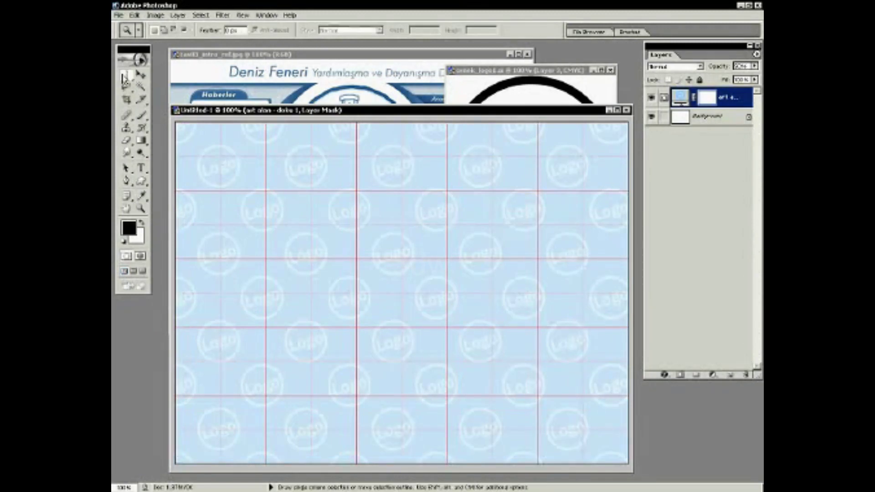
click(142, 223)
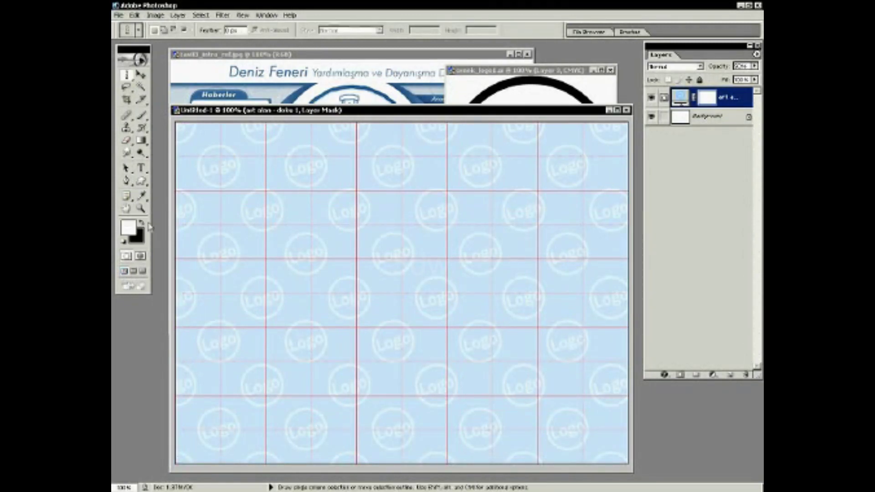
drag(127, 75, 155, 88)
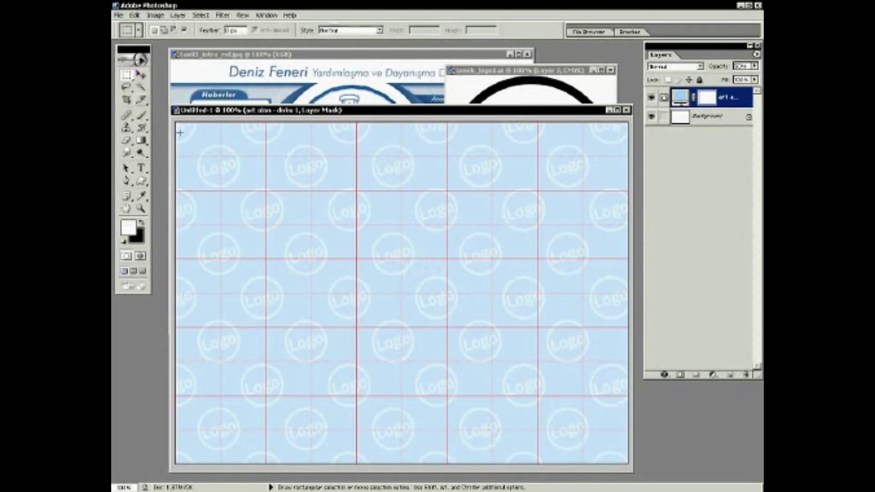
click(729, 375)
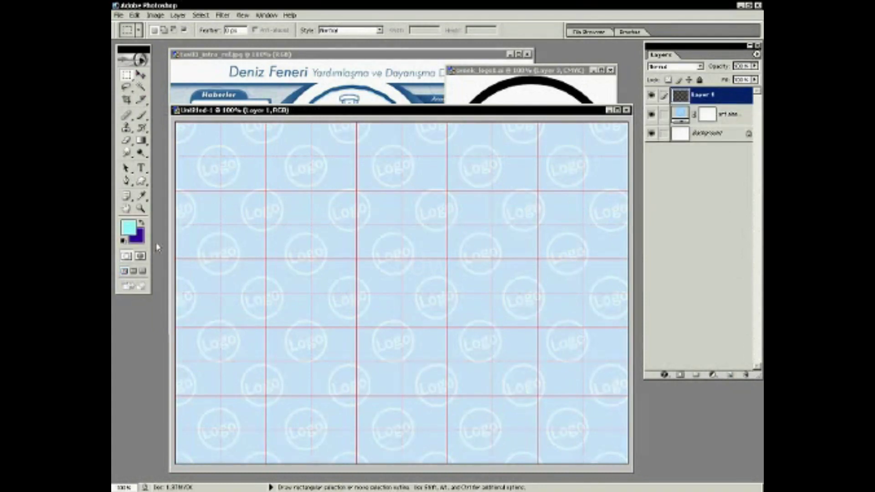
click(132, 230)
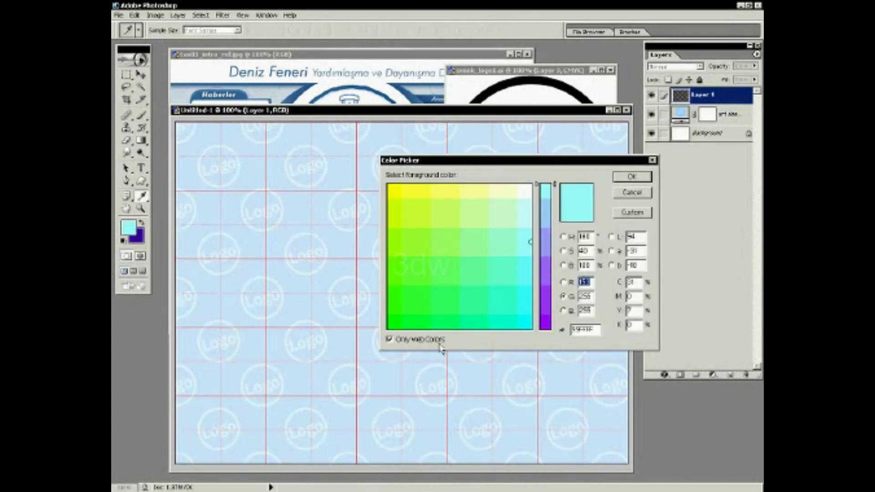
click(530, 185)
click(631, 177)
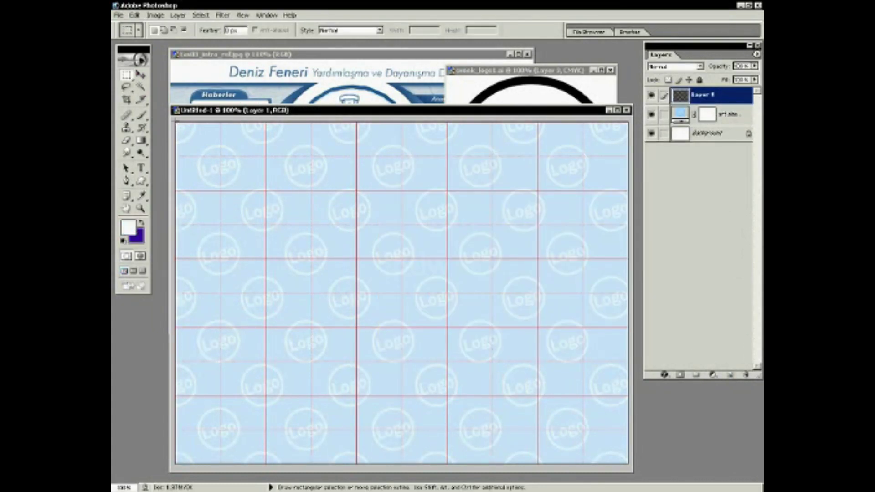
drag(174, 120, 658, 191)
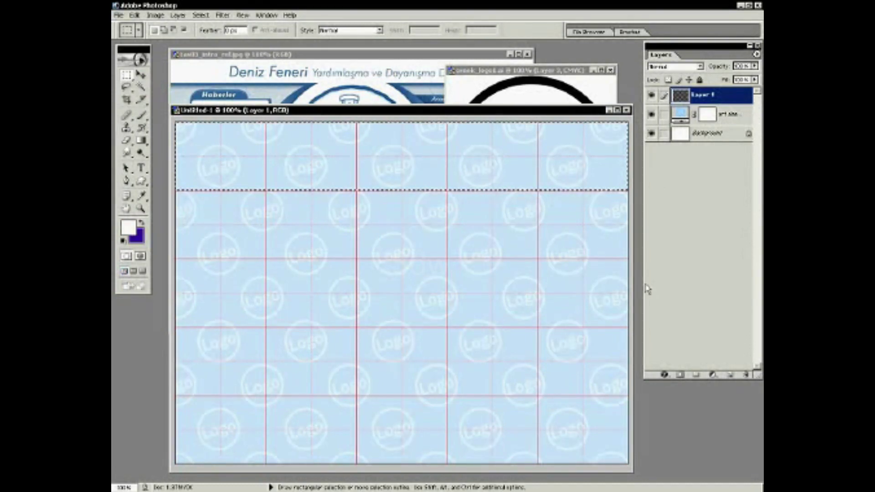
key(alt+BackSpace)
click(255, 221)
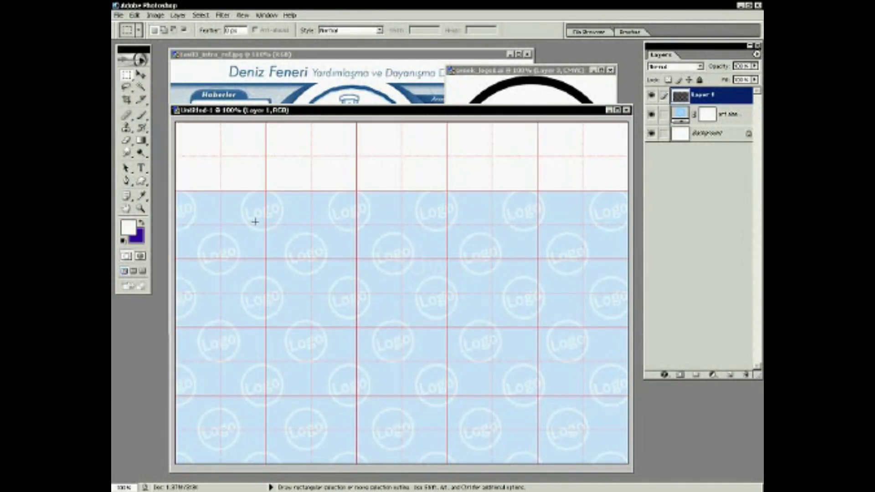
- Select a single pixel row at the header's lower edge, expand it twice, and add Layer 2
drag(333, 117, 334, 113)
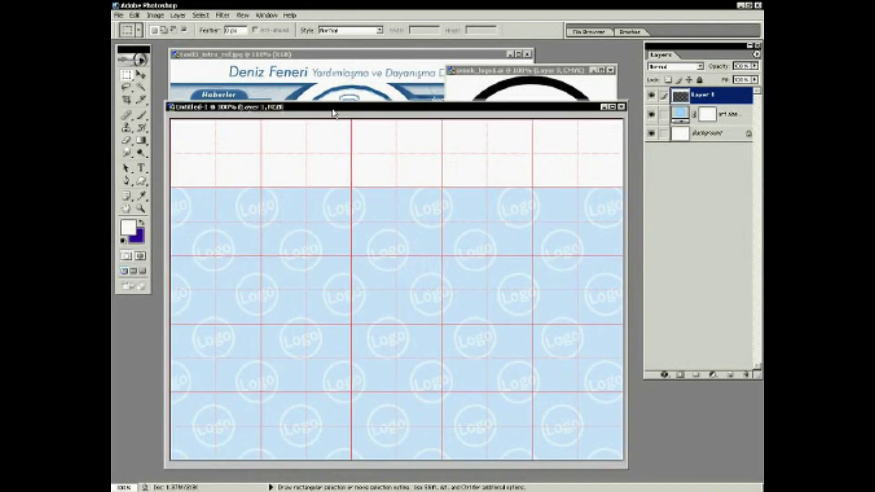
click(126, 75)
click(195, 94)
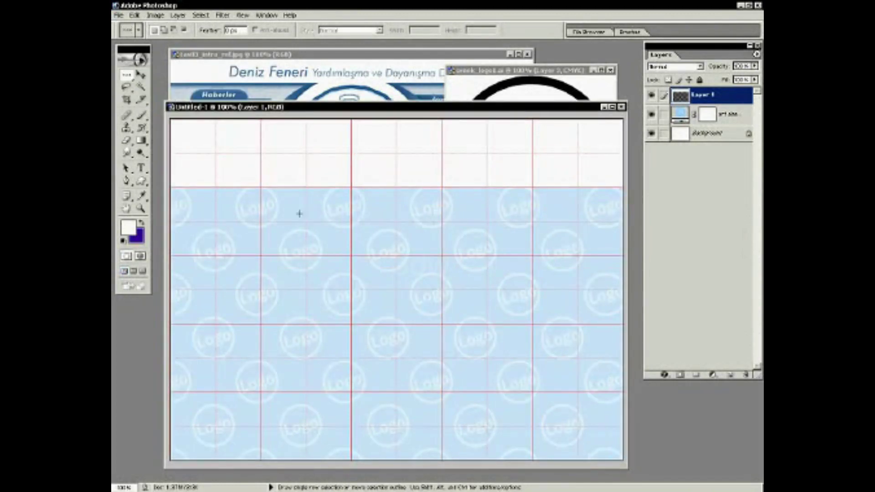
click(379, 193)
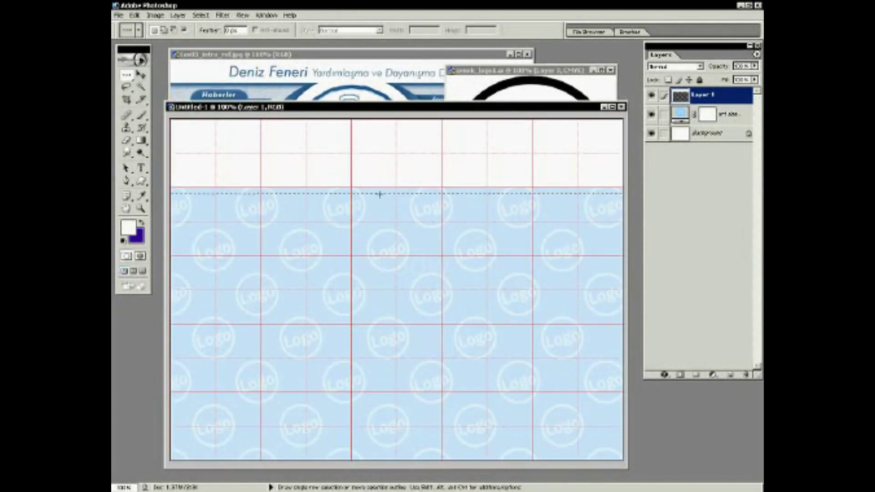
click(201, 15)
mouse_move(210, 92)
click(302, 112)
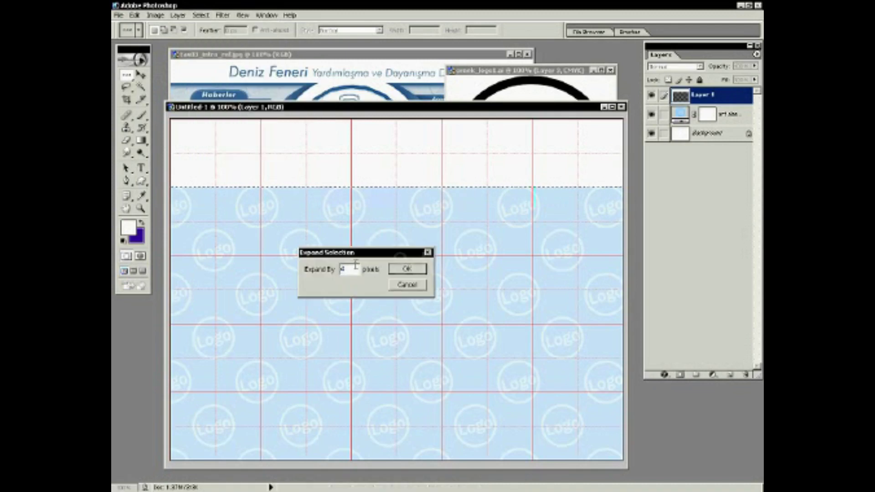
key(Return)
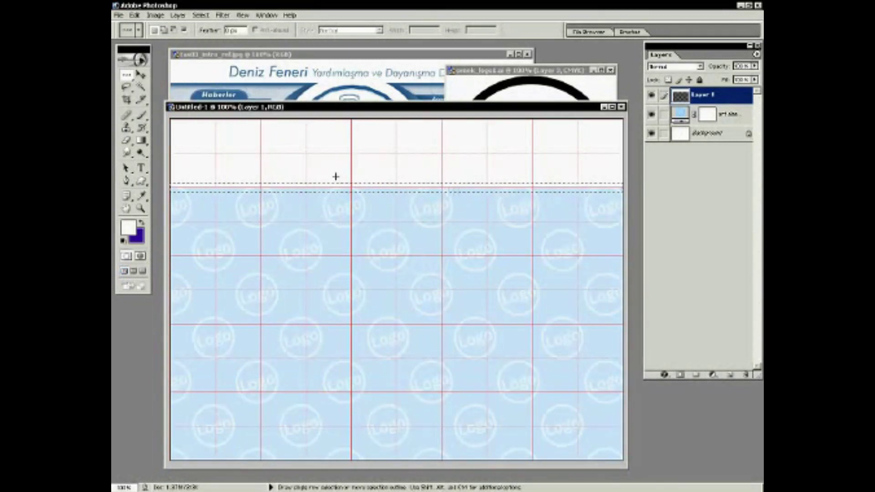
click(135, 15)
click(201, 15)
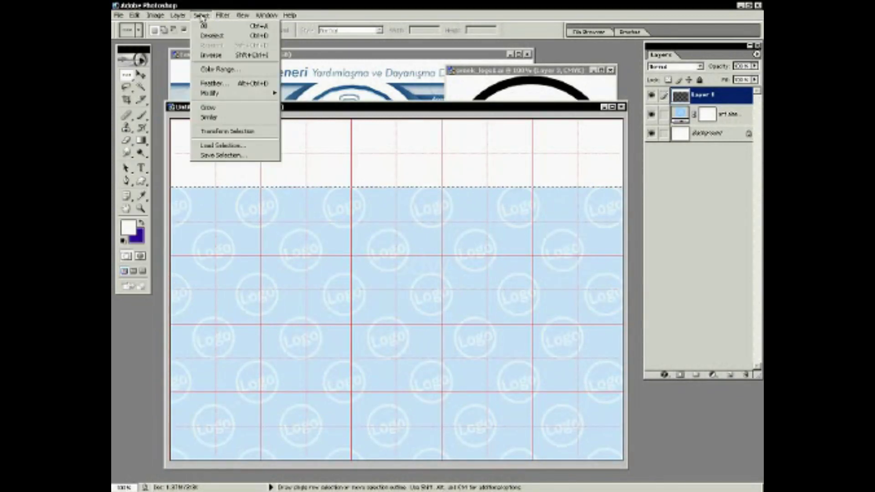
click(303, 113)
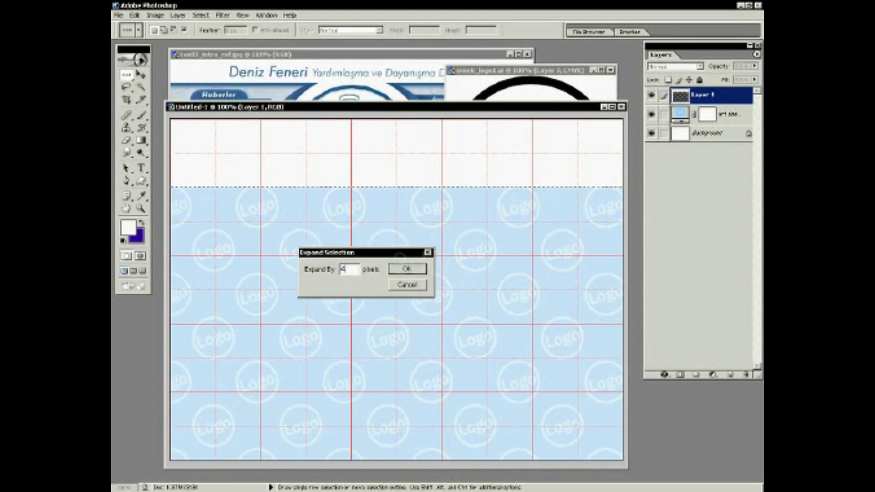
key(Return)
key(ctrl+shift+n)
key(Return)
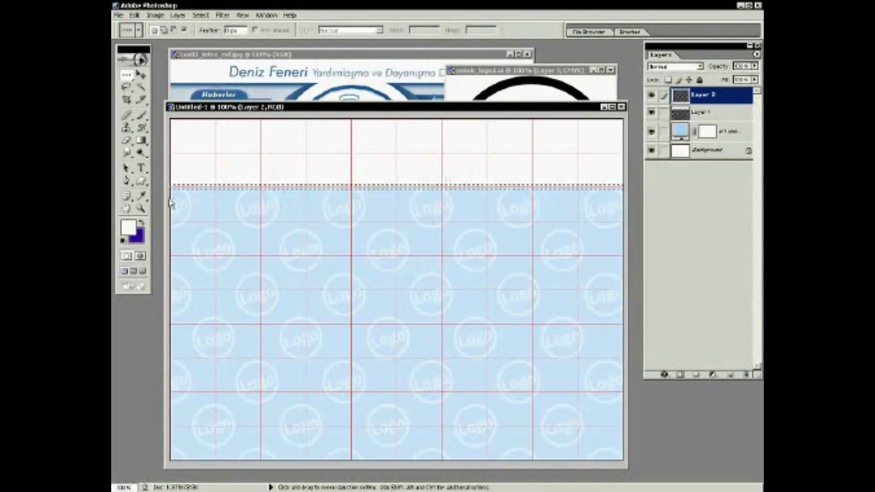
- Fill the thin strip with #0099FF blue and deselect it
click(128, 227)
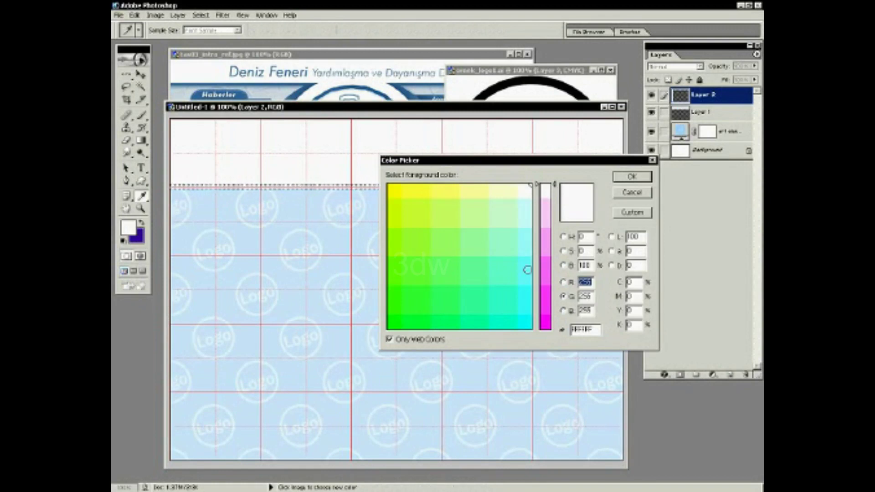
click(527, 249)
click(523, 322)
click(545, 245)
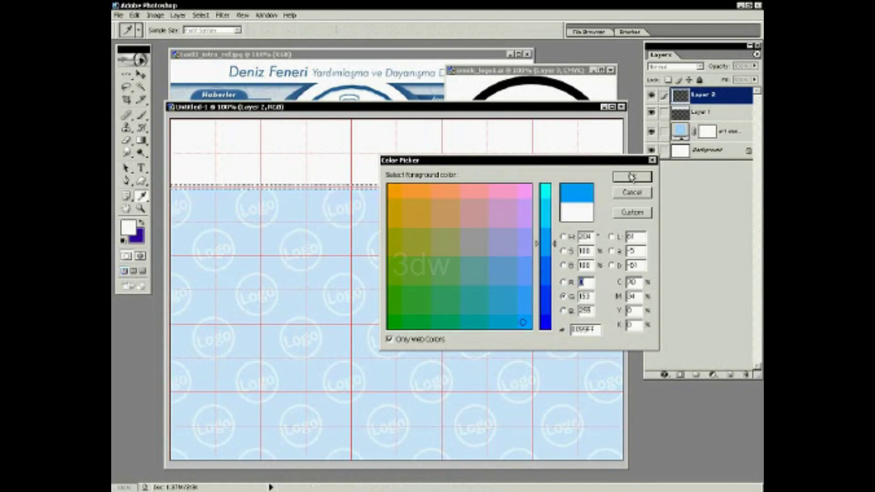
click(631, 183)
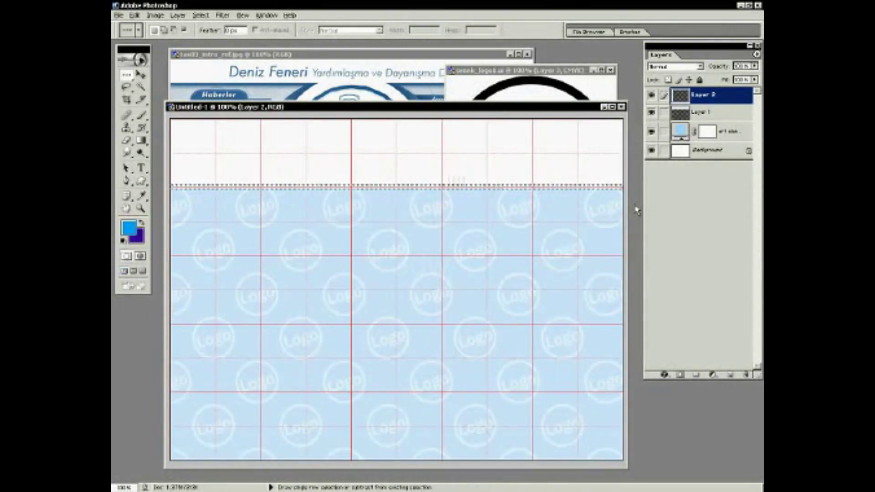
key(alt+BackSpace)
key(ctrl+d)
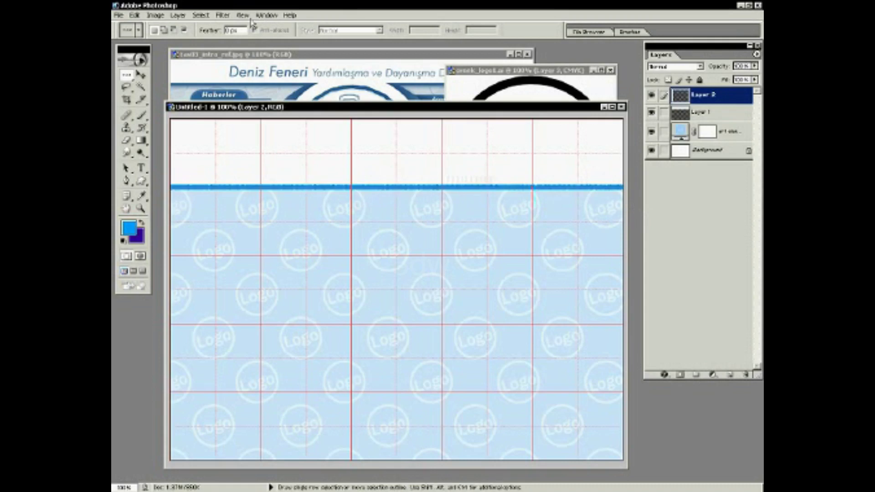
- Check the stripe and header layers by toggling visibility, then nudge the stripe upward twice
key(ctrl+apostrophe)
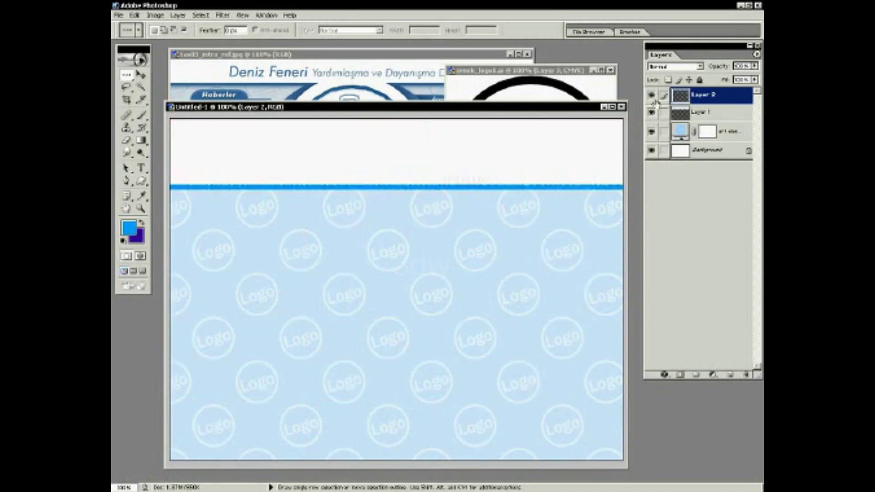
click(652, 95)
click(652, 113)
key(z)
key(ctrl+apostrophe)
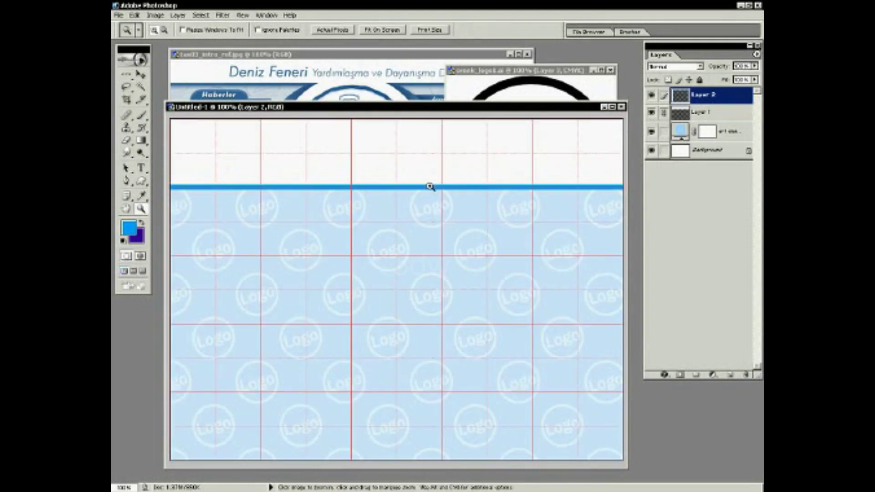
key(ctrl+shift+Up)
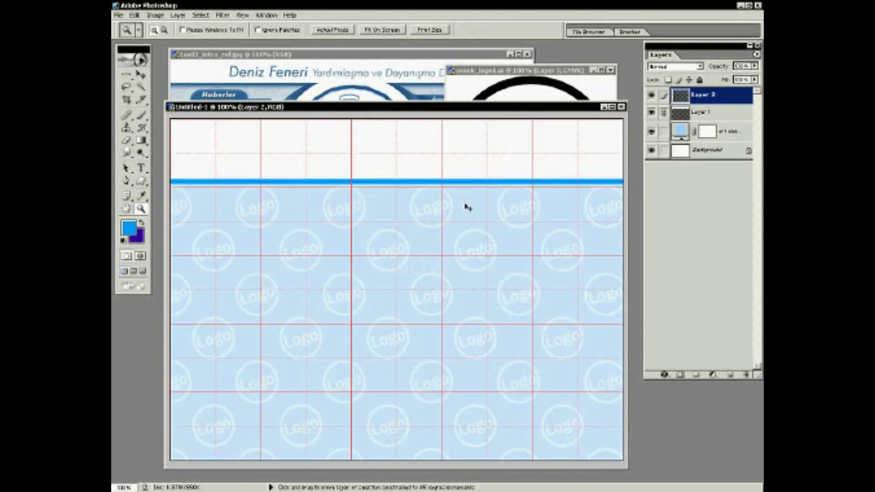
key(ctrl+shift+Up)
key(ctrl+shift+Up)
key(ctrl+shift+Up)
key(ctrl+shift+Up)
key(ctrl+shift+Up)
key(ctrl+shift+Up)
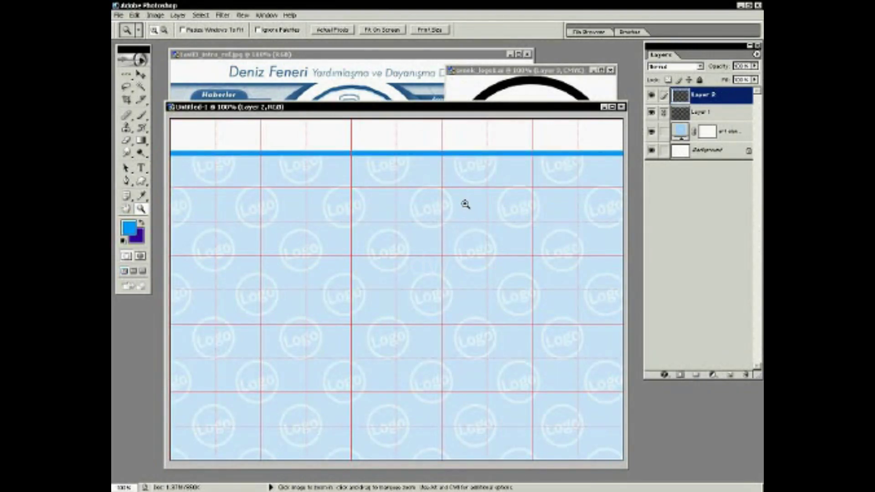
drag(440, 110, 455, 111)
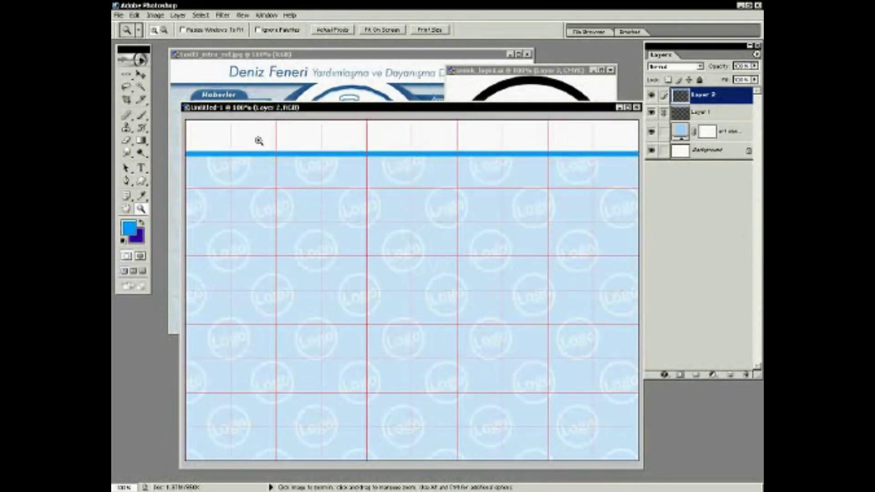
- Apply Hue/Saturation to the stripe with hue -18, saturation -25 and lightness 25
click(146, 16)
mouse_move(171, 41)
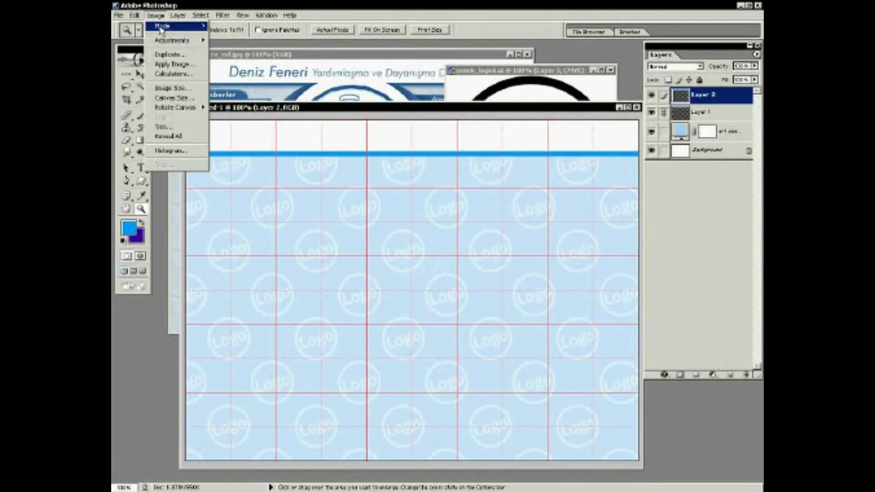
click(261, 113)
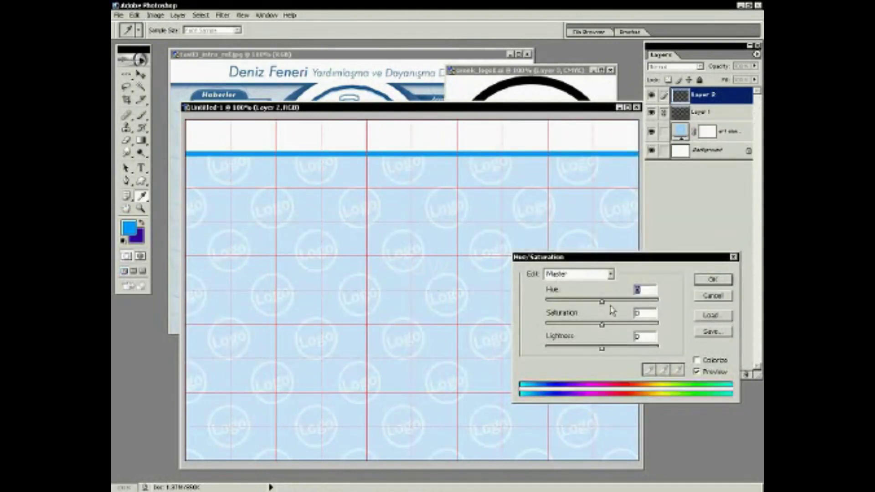
drag(601, 302, 593, 302)
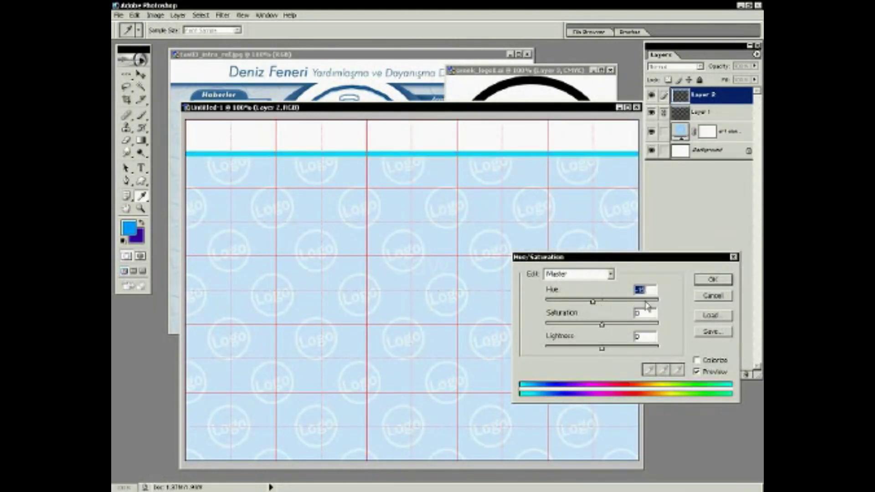
text(-18)
key(Tab)
drag(601, 325, 593, 325)
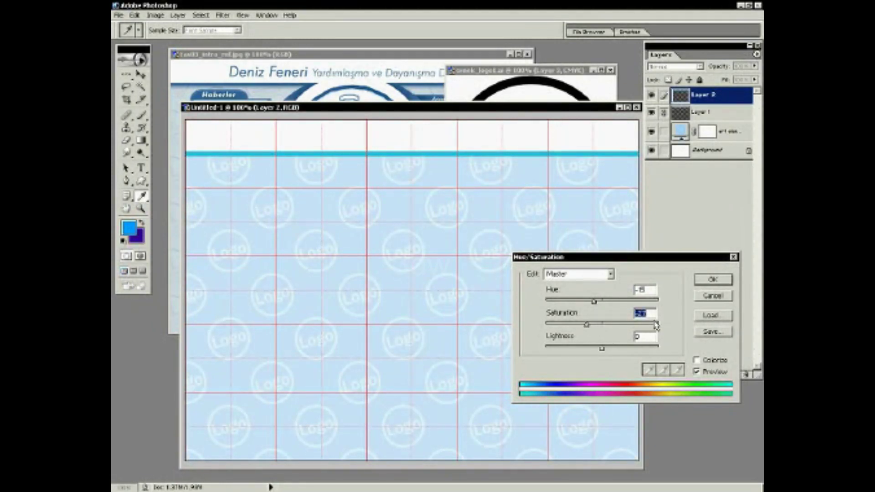
drag(589, 327, 582, 329)
text(25)
text(0)
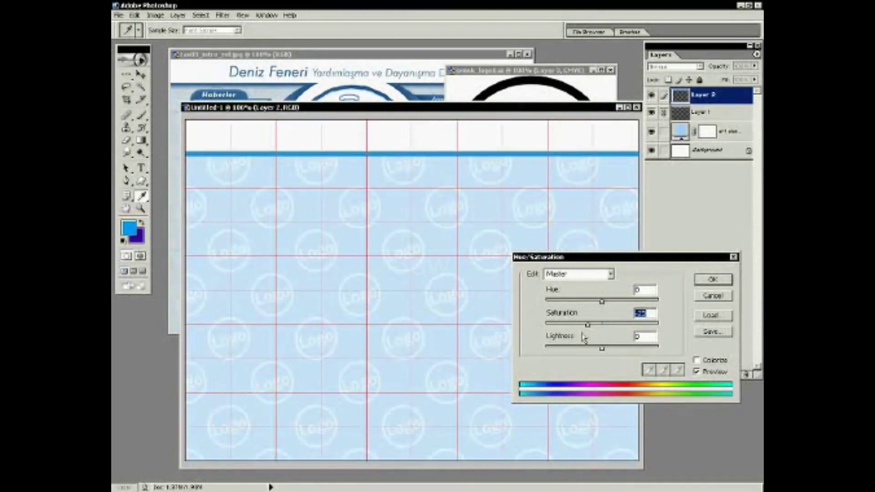
drag(601, 349, 631, 351)
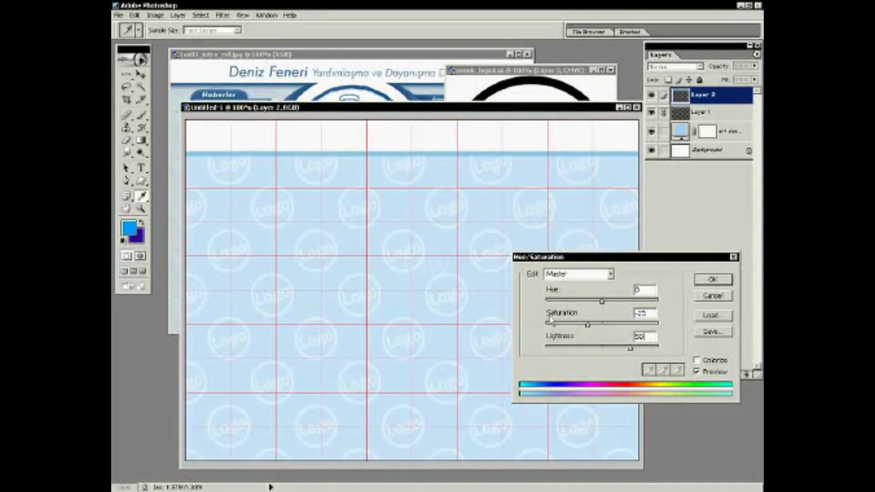
text(25)
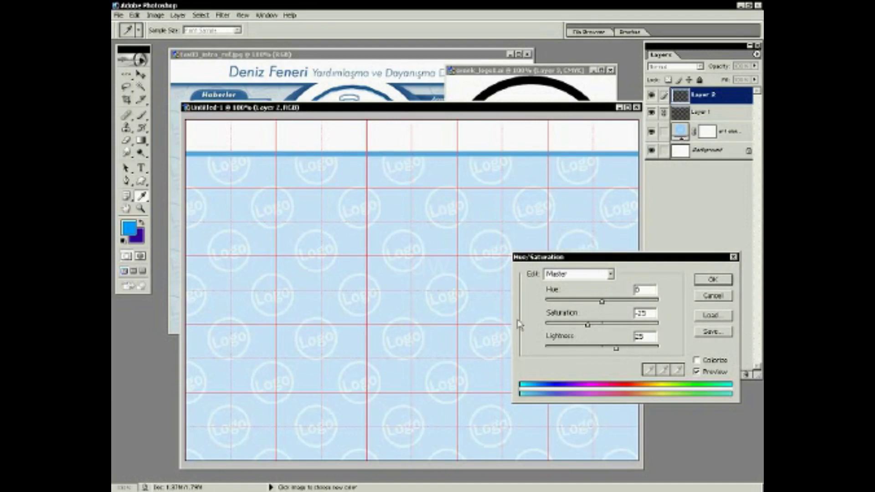
click(711, 279)
- Close the ornek_logo.ai document without saving its changes
key(z)
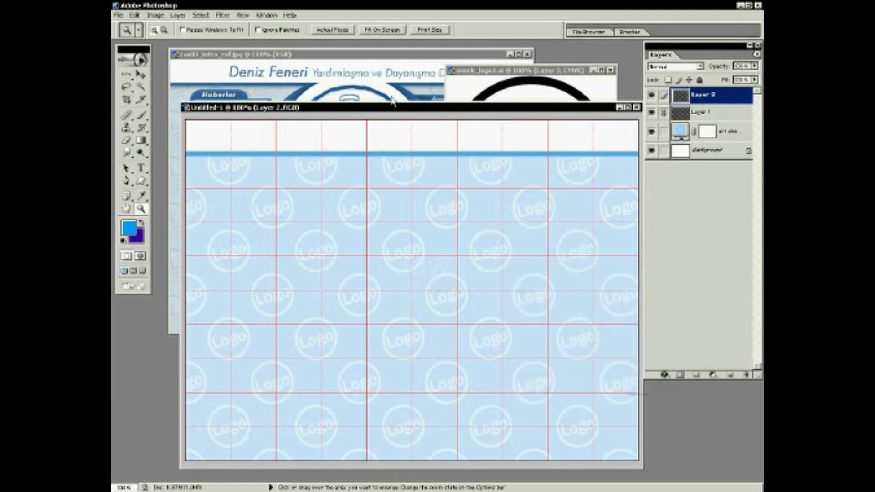
click(142, 168)
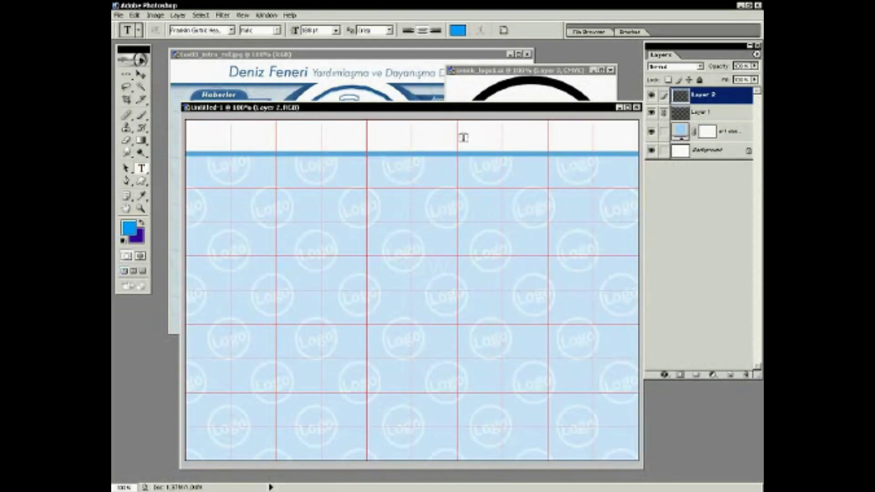
click(606, 73)
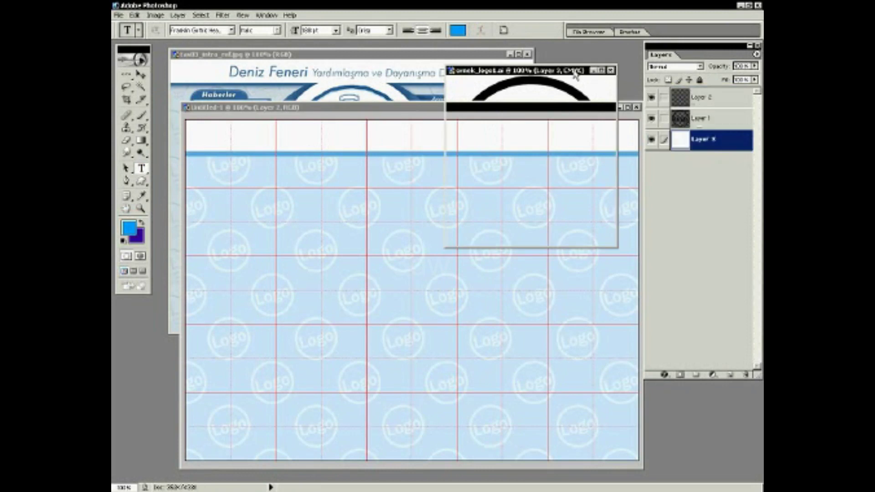
click(610, 70)
click(438, 193)
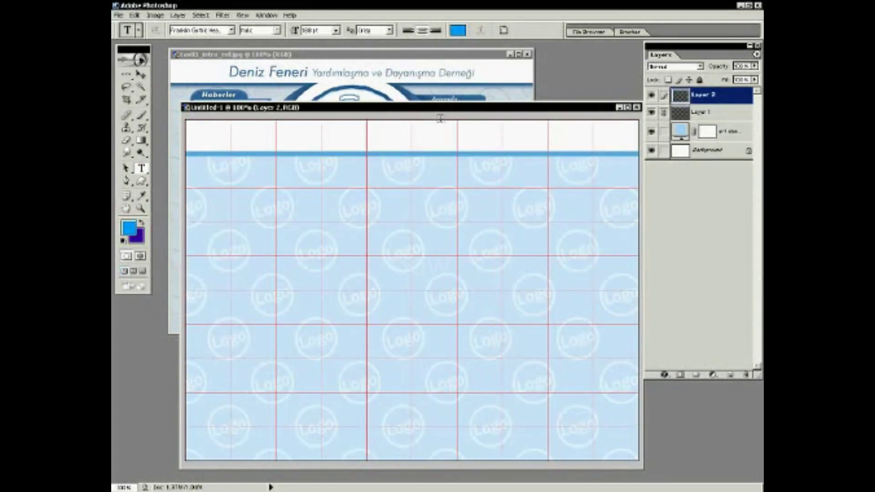
- Type 'deniz' in the white header, reduce its size and nudge it up
click(411, 151)
text(deniz)
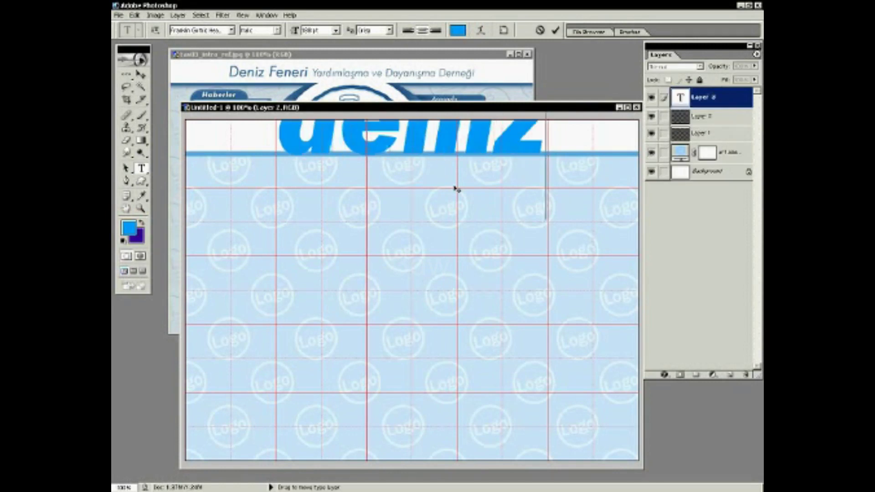
key(KP_Enter)
key(Return)
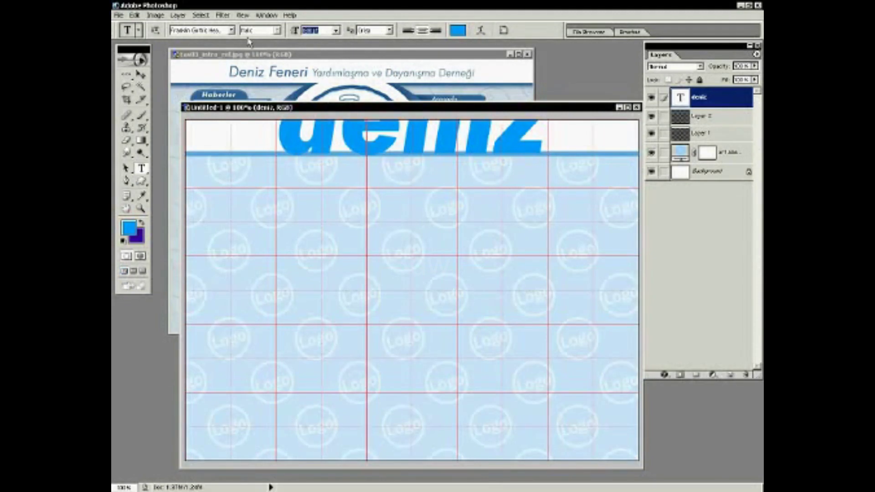
key(Return)
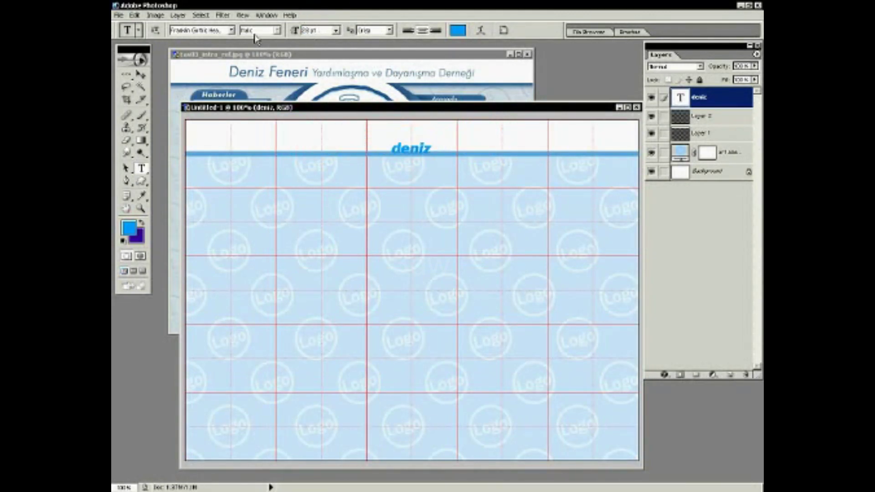
click(409, 149)
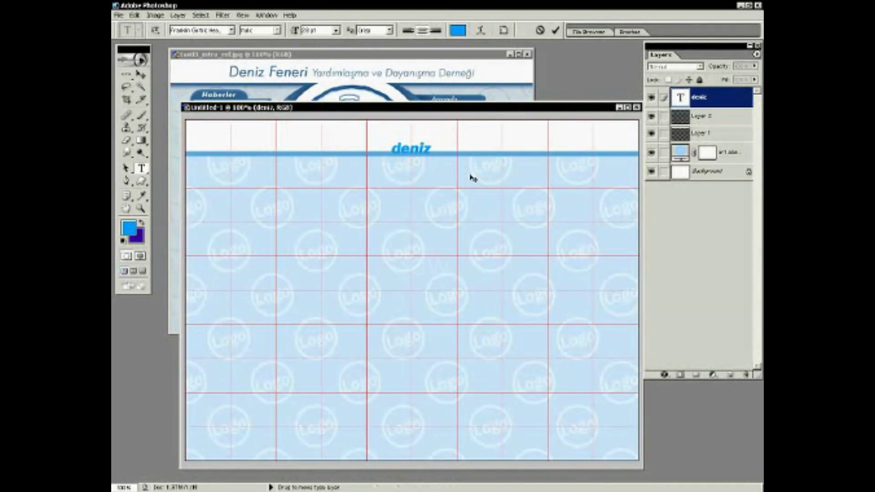
key(ctrl+Return)
key(v)
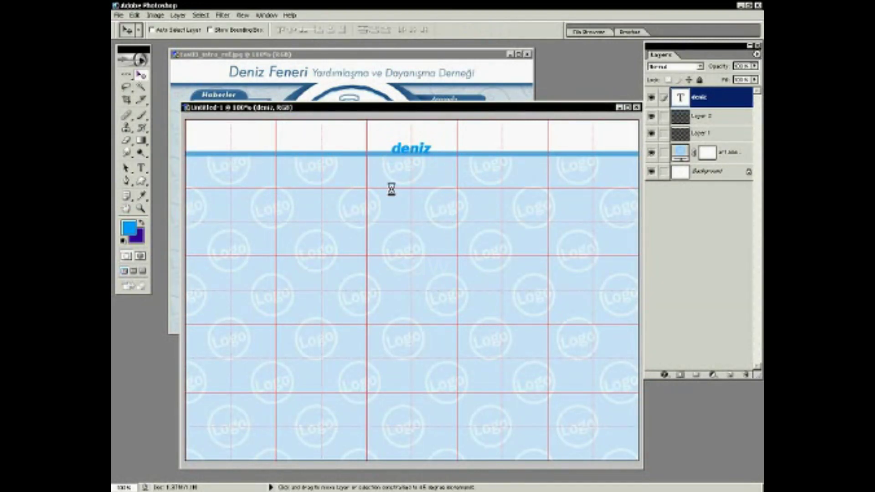
key(shift+Up)
- Extend the heading toward 'Deniz Feneri', capitalising its first letter
key(t)
click(418, 145)
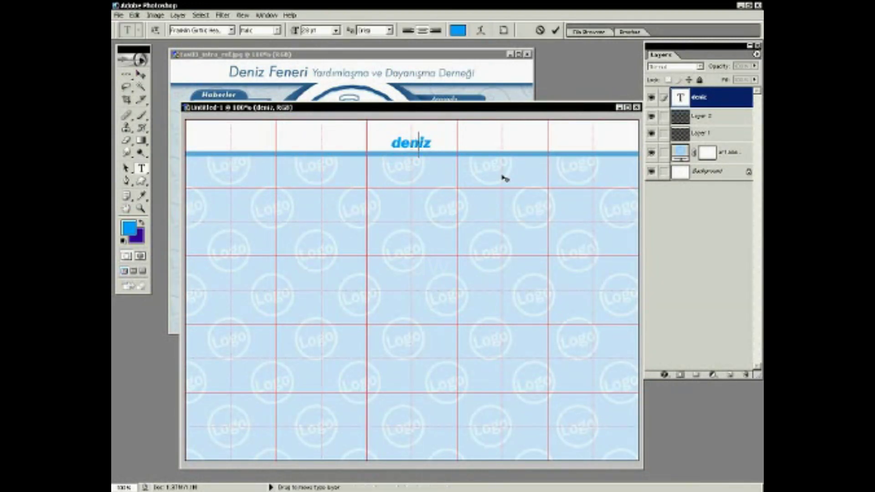
text( Fen)
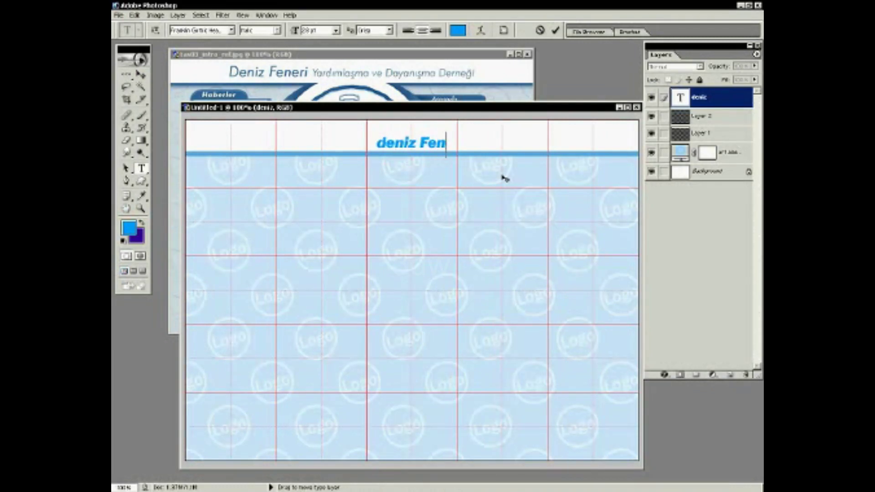
text(e)
key(Home)
key(shift+Right)
text(D)
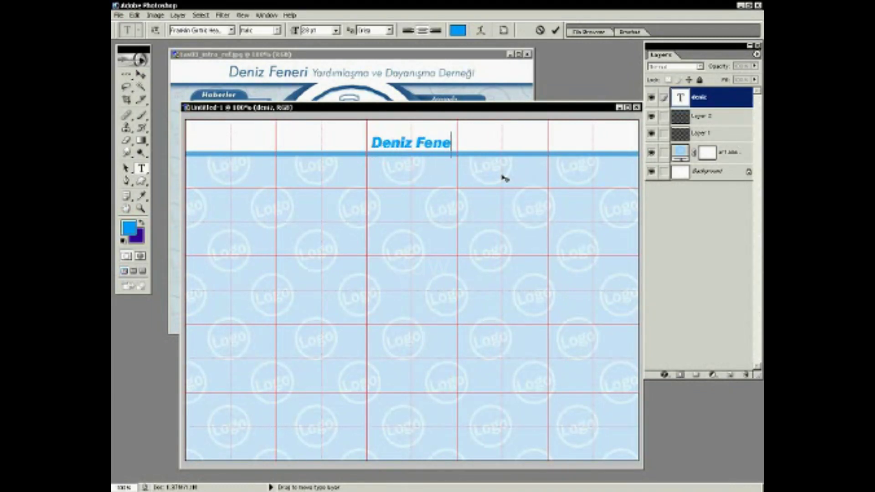
text(ri de)
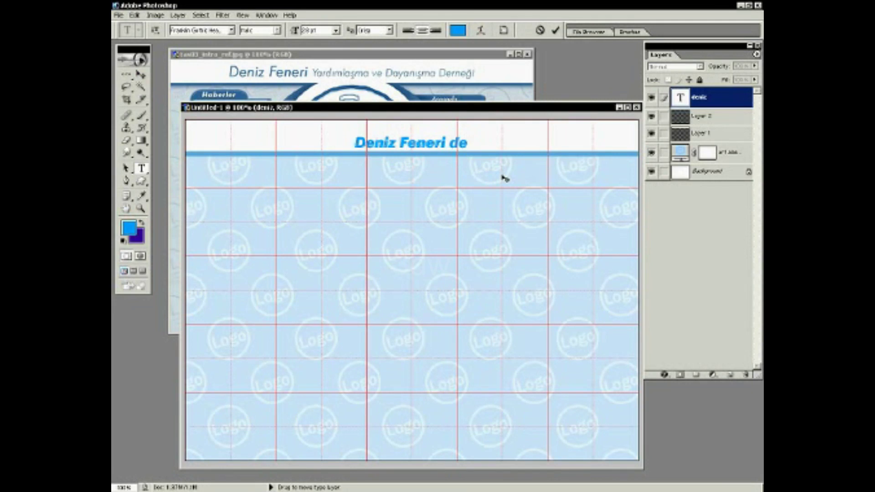
text(rnepp)
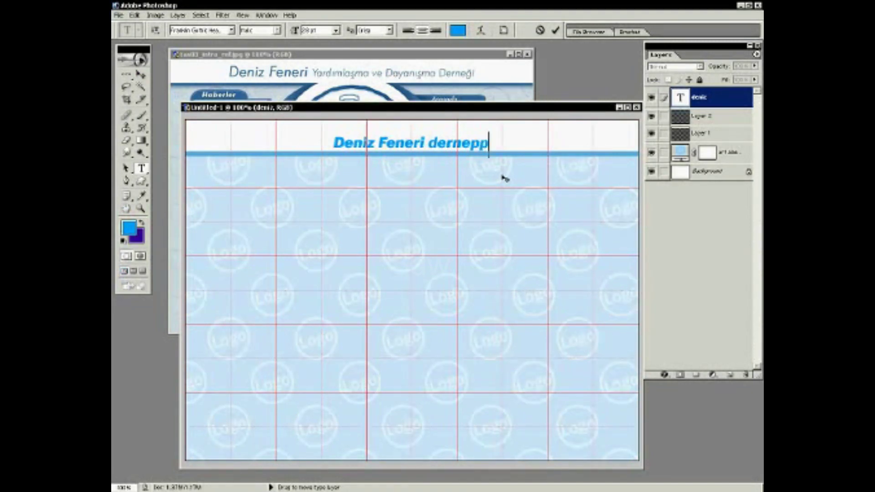
text(ыю)
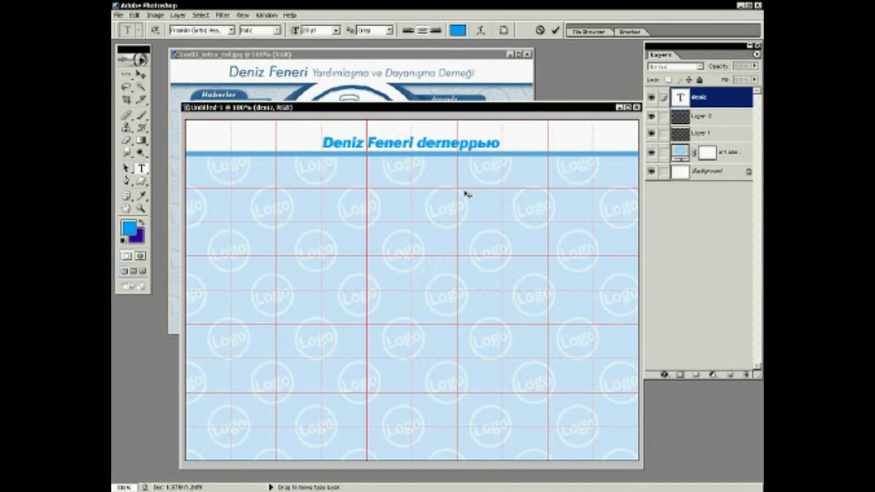
key(alt+Tab)
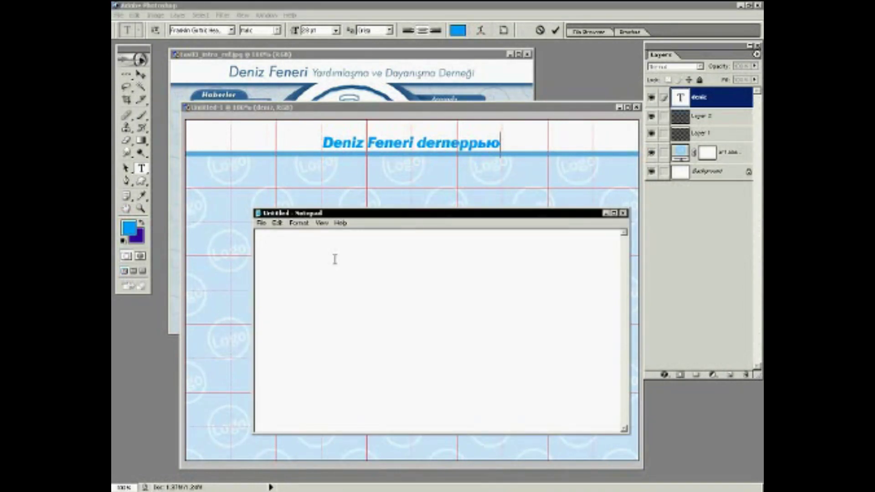
- Type 'Deniz Feneri Yardımlaşma ve Dayanışma Derneği' in Notepad and copy the line
text(Deniz)
text( Feneri Yar)
text(dımlaşma)
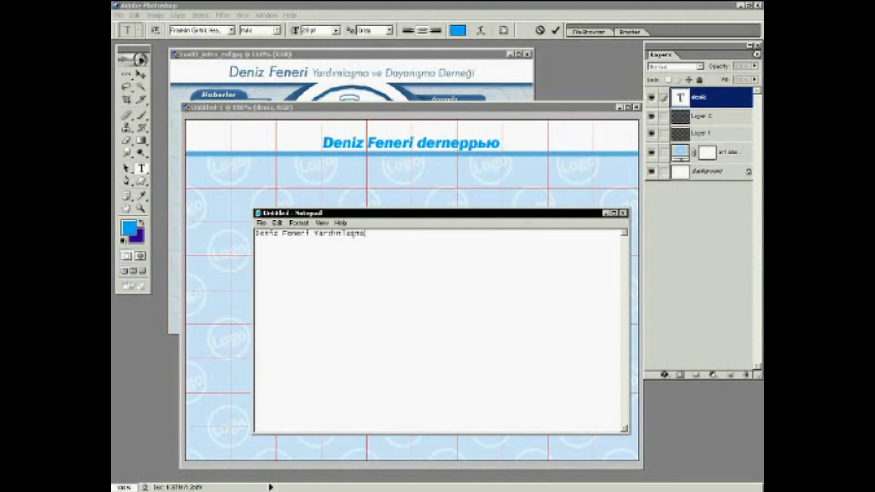
text( ve Dayanışma Derneği)
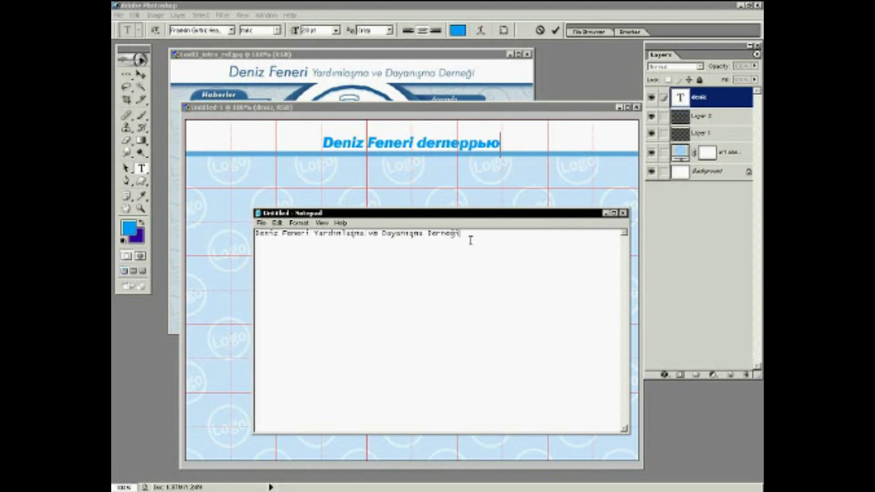
drag(469, 236, 242, 228)
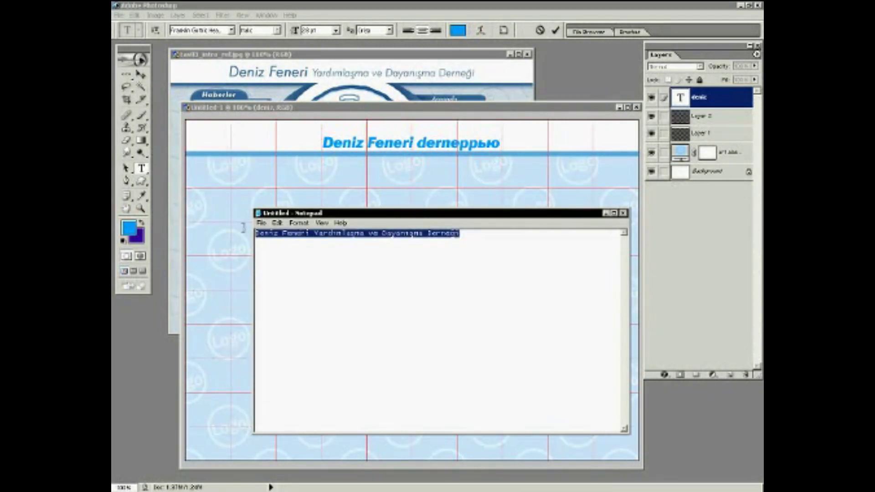
right_click(319, 236)
click(354, 260)
click(471, 117)
- Paste the full association name as the heading, with 'Yardımlaşma ve Dayanışma Derneği' in Franklin Gothic Medium 22 pt
key(ctrl+a)
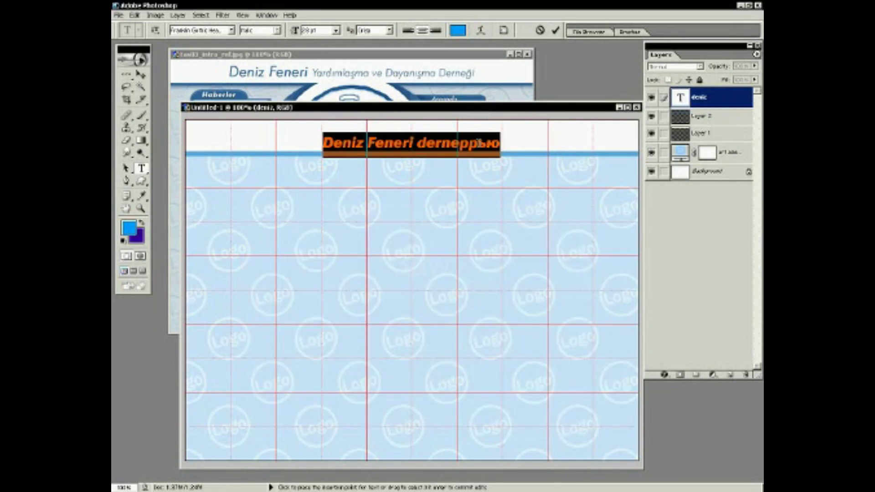
key(ctrl+v)
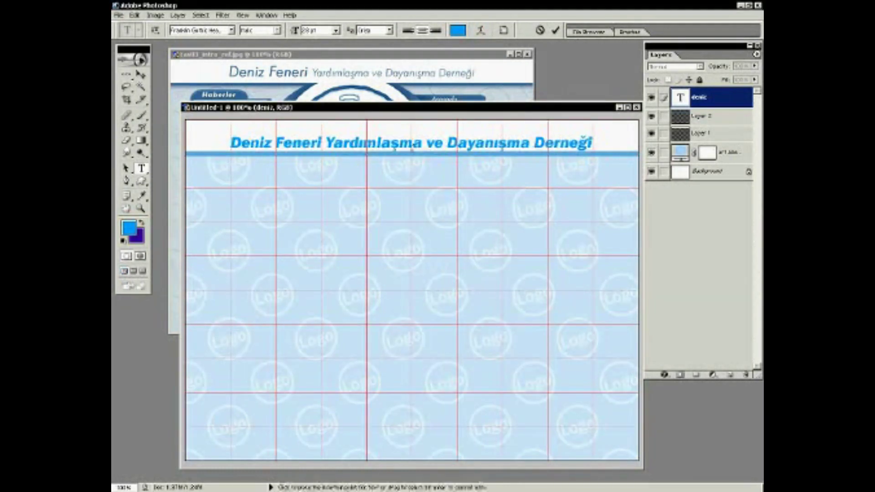
double_click(339, 137)
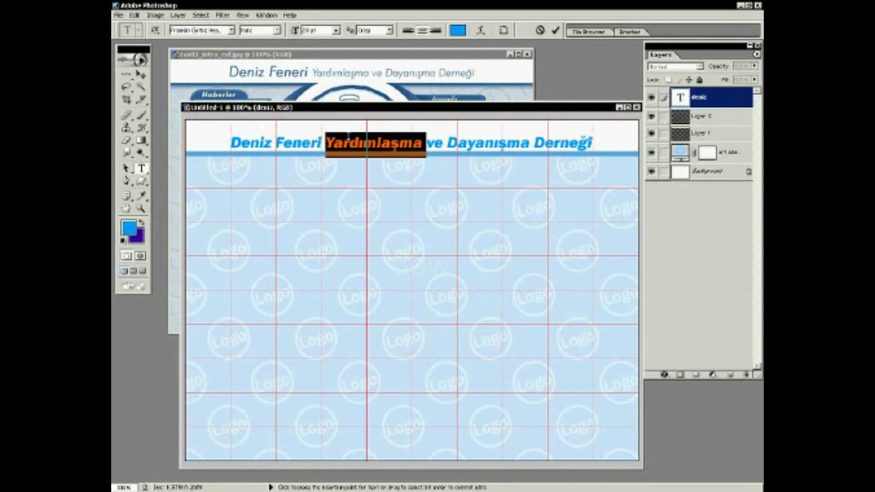
key(shift+End)
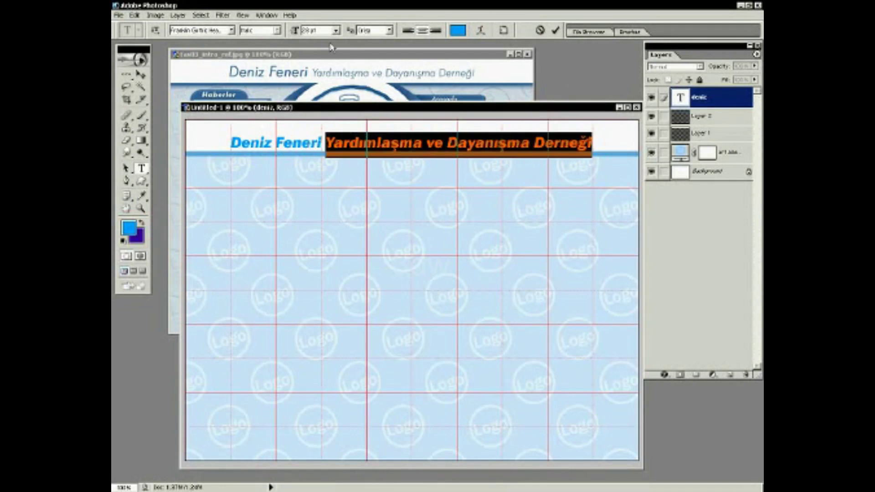
click(231, 30)
click(200, 45)
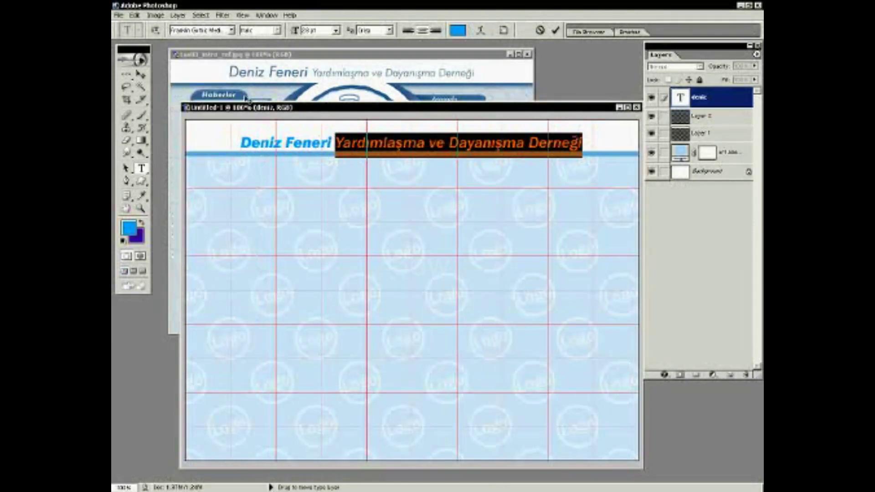
click(315, 30)
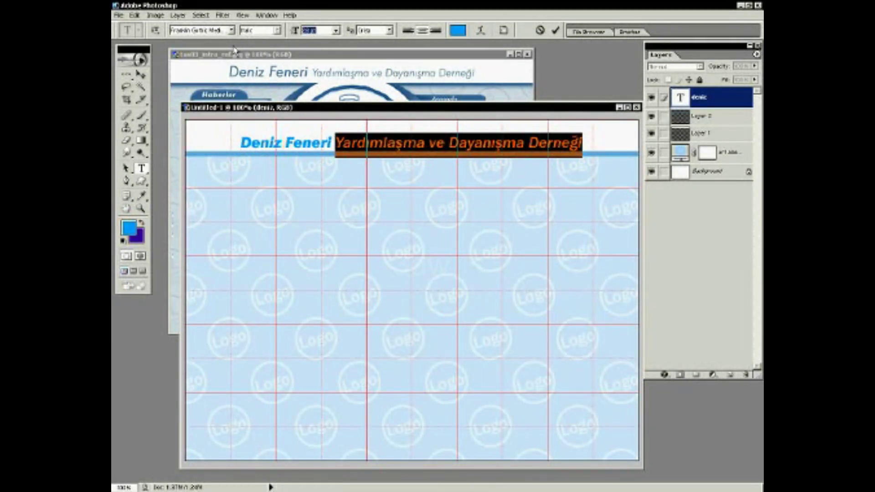
text(22)
key(Return)
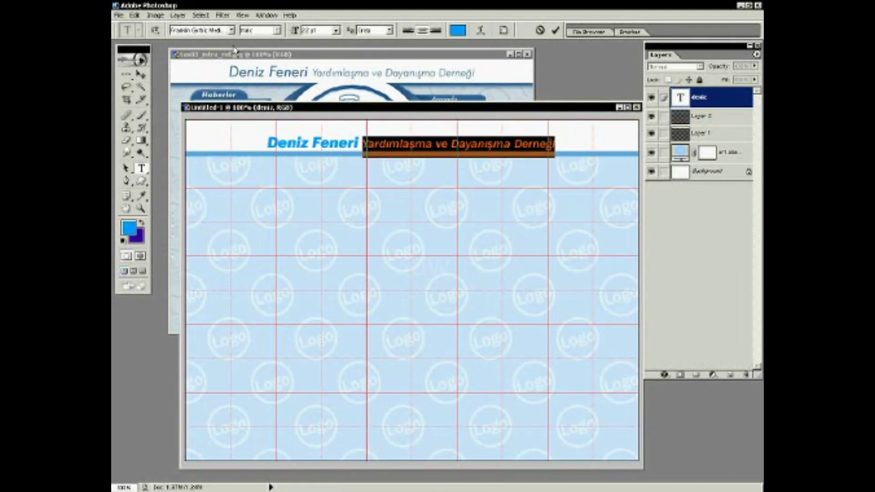
key(ctrl+Return)
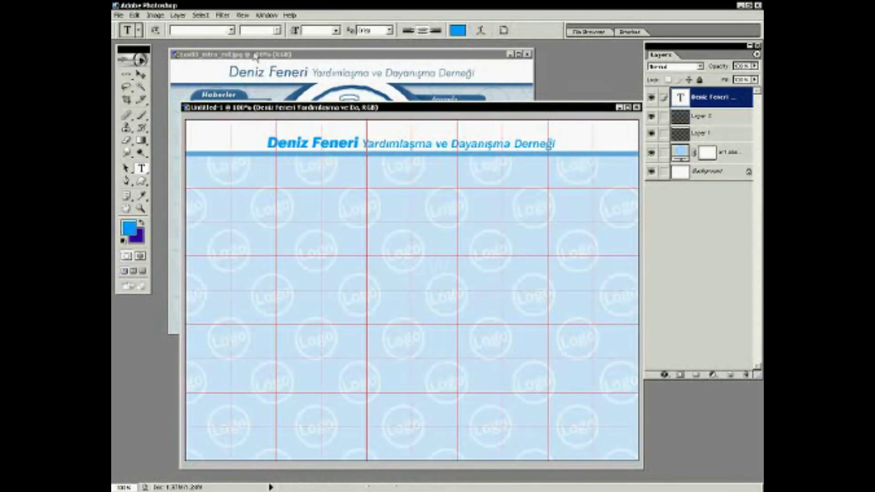
key(ctrl+h)
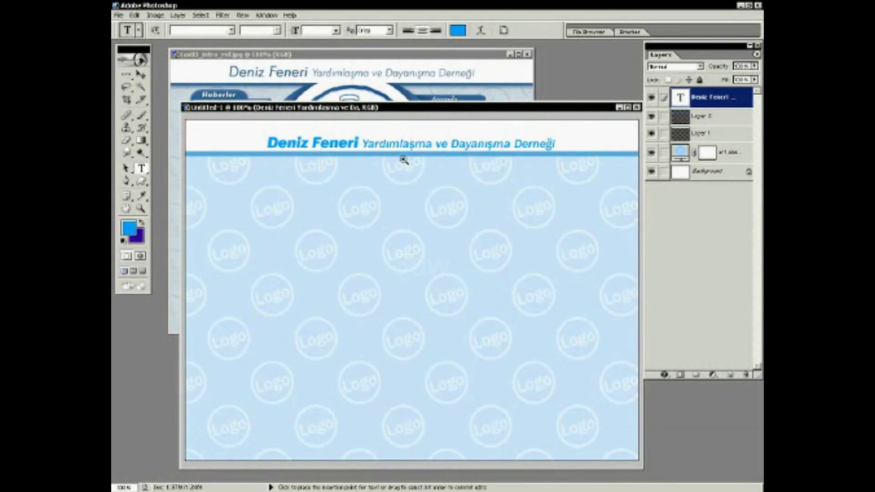
- Scale the heading text to 100% width with Free Transform
key(z)
key(ctrl+shift+Up)
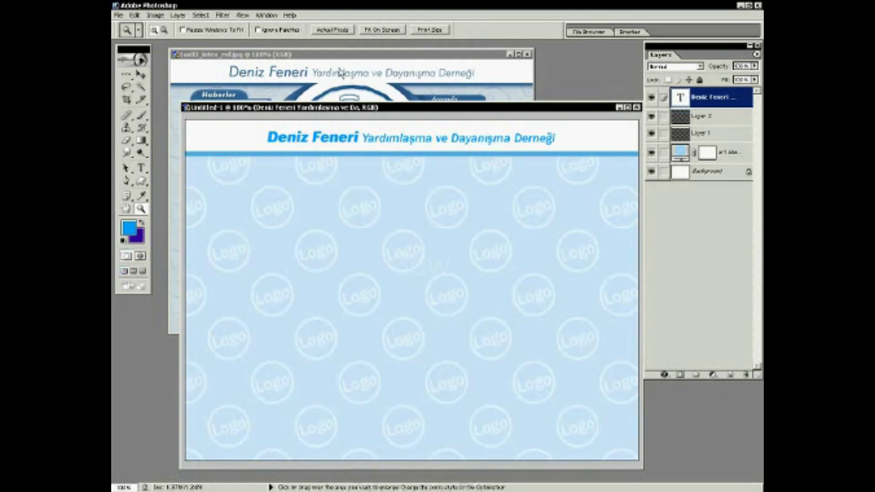
key(ctrl+t)
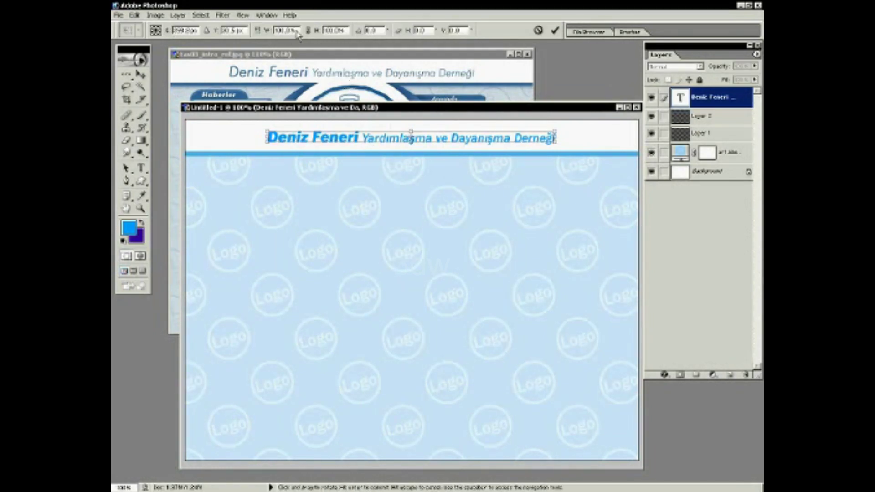
double_click(280, 30)
text(110)
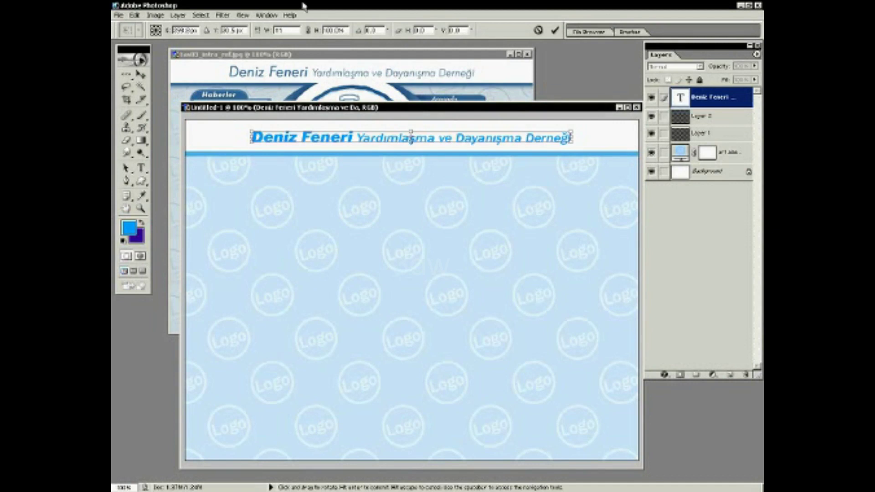
key(BackSpace)
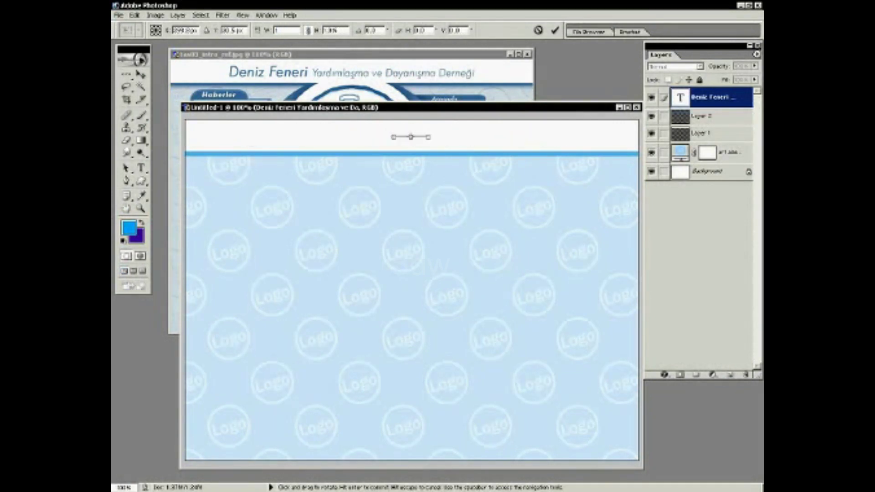
key(BackSpace)
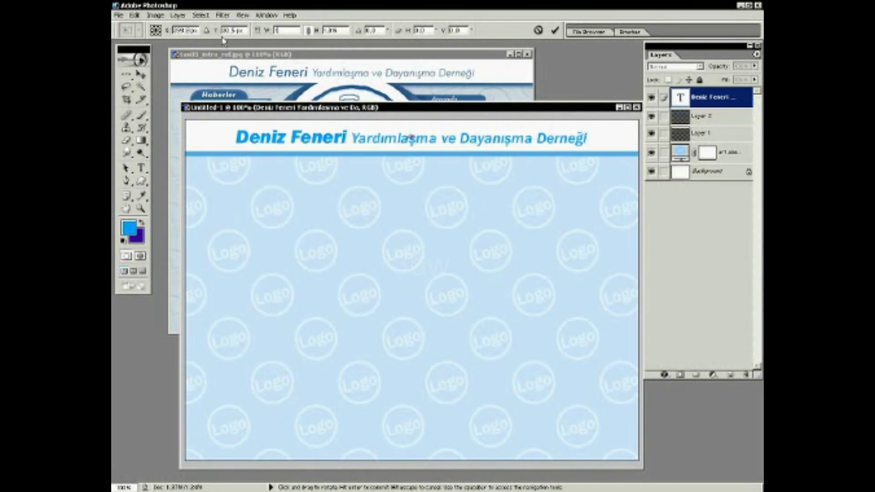
text(100)
key(Return)
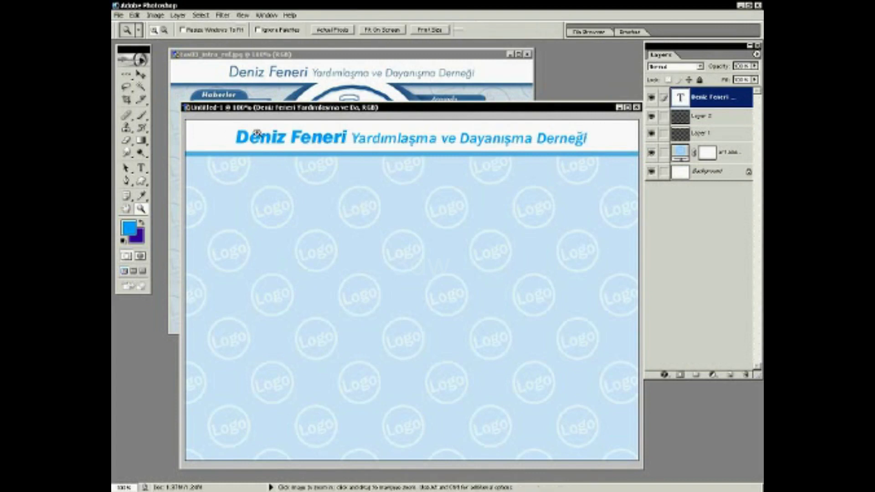
- Sample a lighter blue from the image as the text colour
key(b)
key(alt)
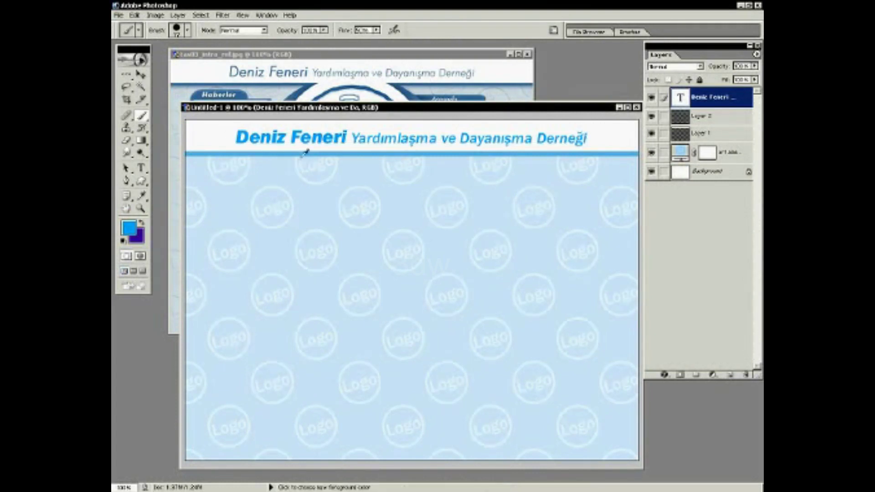
click(142, 196)
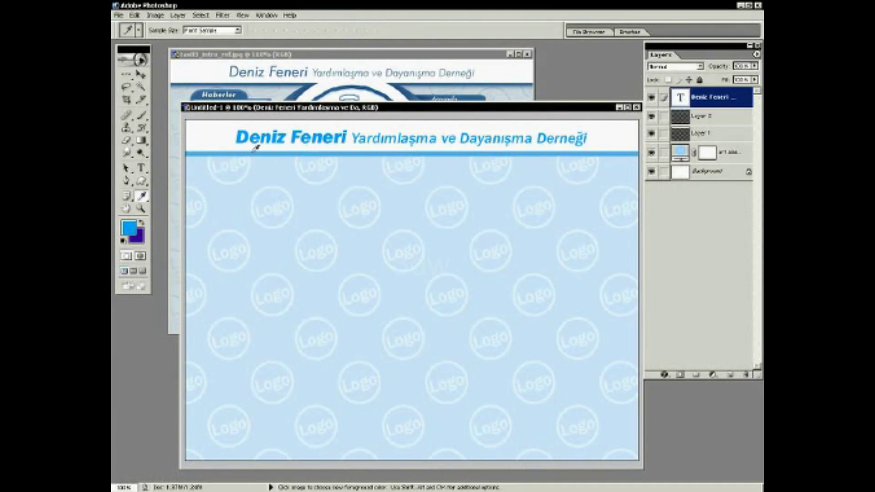
click(242, 154)
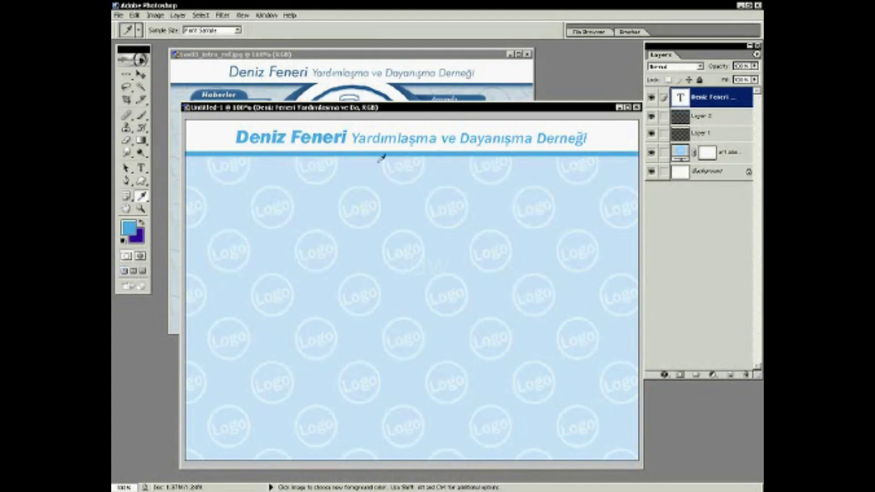
key(z)
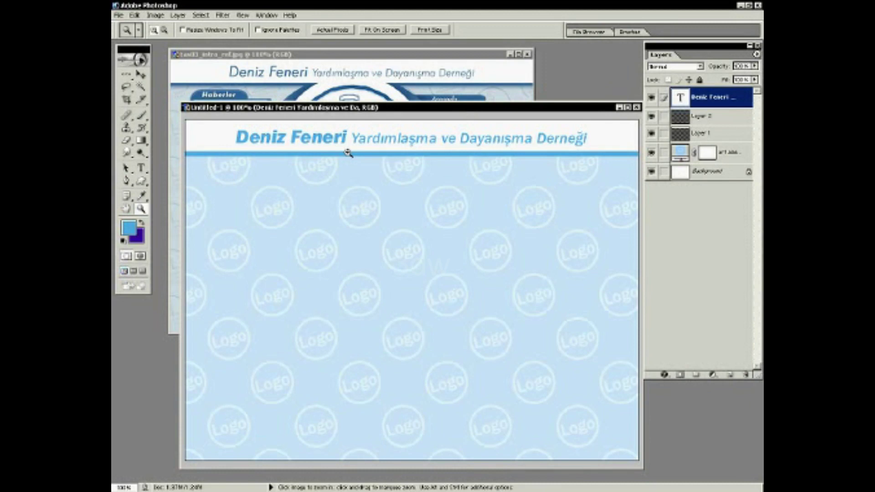
- Set 'Deniz Feneri' in Franklin Gothic Book
key(t)
triple_click(260, 136)
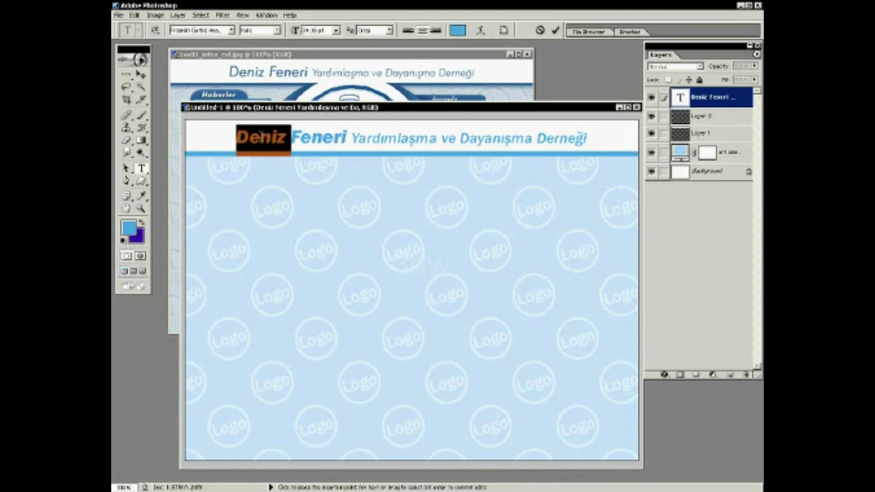
click(232, 30)
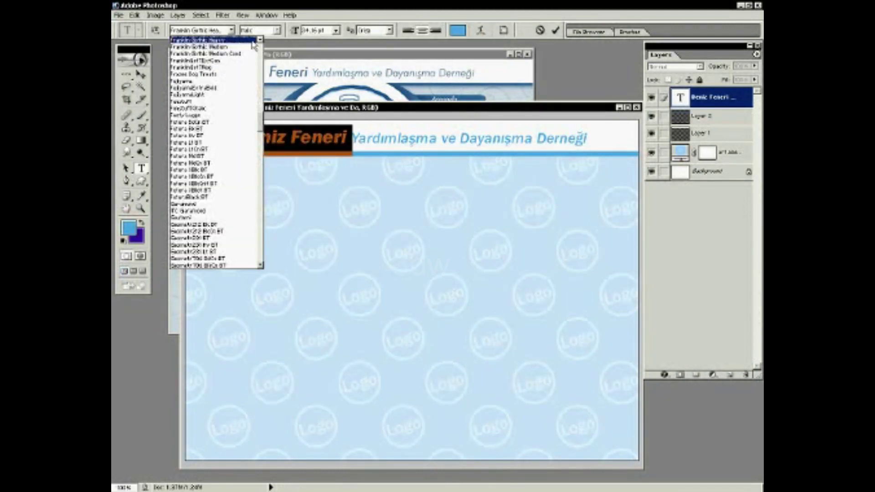
scroll(228, 91, up, 2)
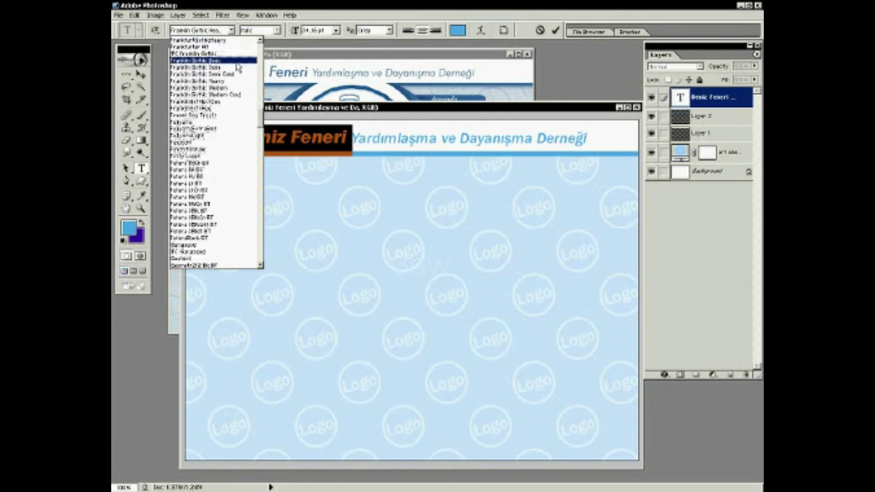
click(236, 72)
click(232, 30)
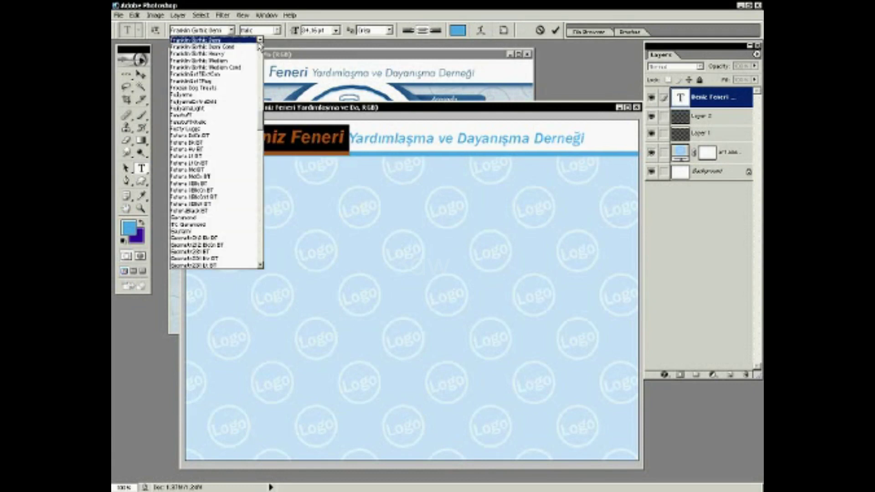
click(243, 47)
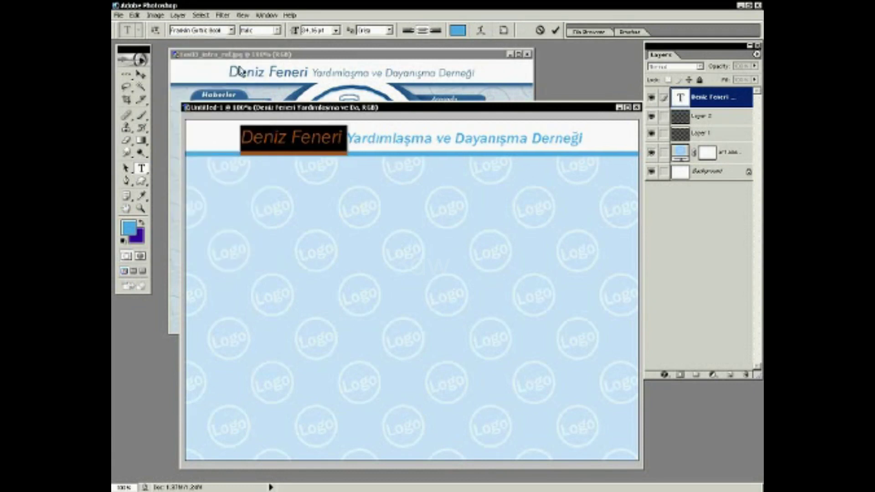
- Set 'Yardımlaşma ve Dayanışma Derneği' in Franklin Gothic Book at 22 pt and commit the text
double_click(377, 136)
key(ctrl+shift+Right)
key(ctrl+shift+Right)
key(ctrl+shift+Right)
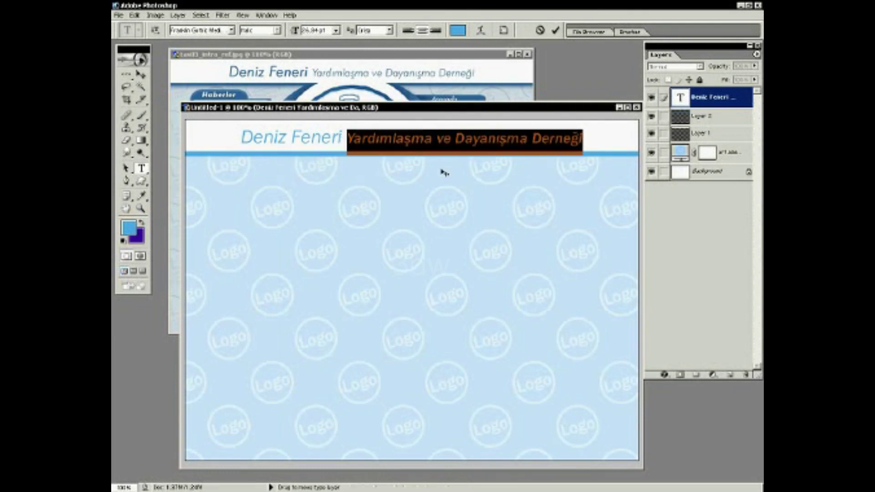
click(232, 30)
click(262, 42)
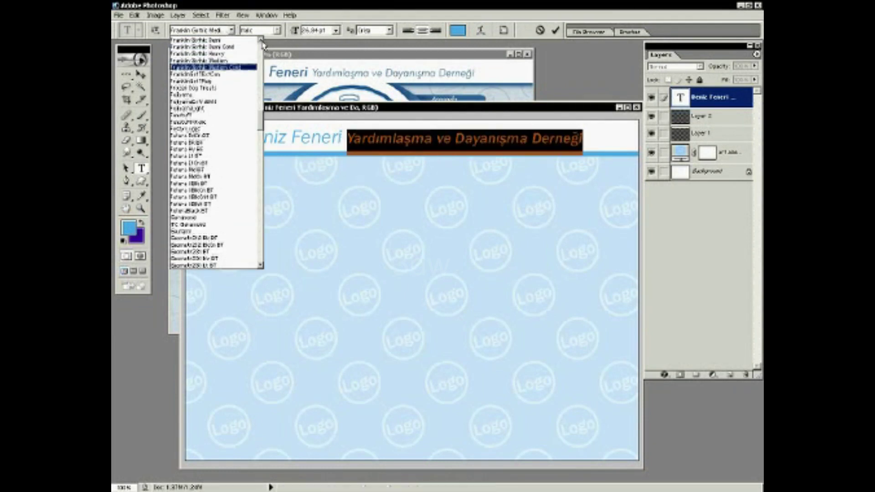
click(215, 46)
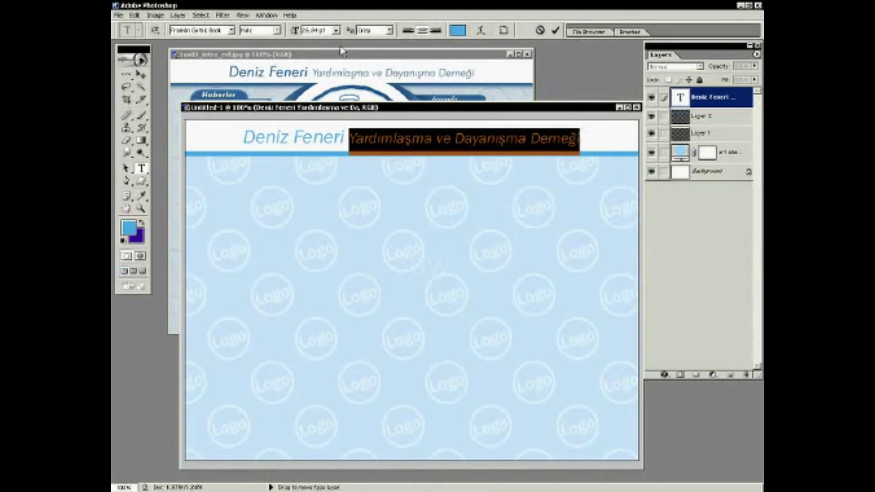
double_click(314, 30)
text(22)
key(Return)
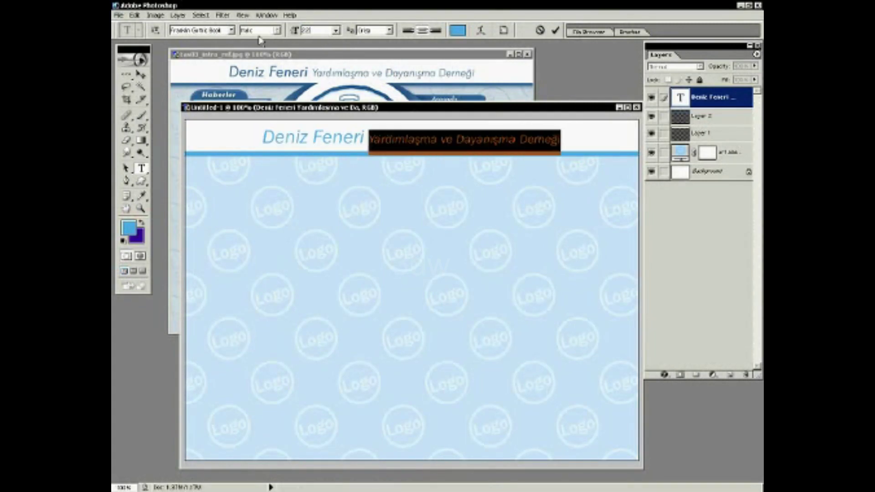
key(ctrl+Return)
key(z)
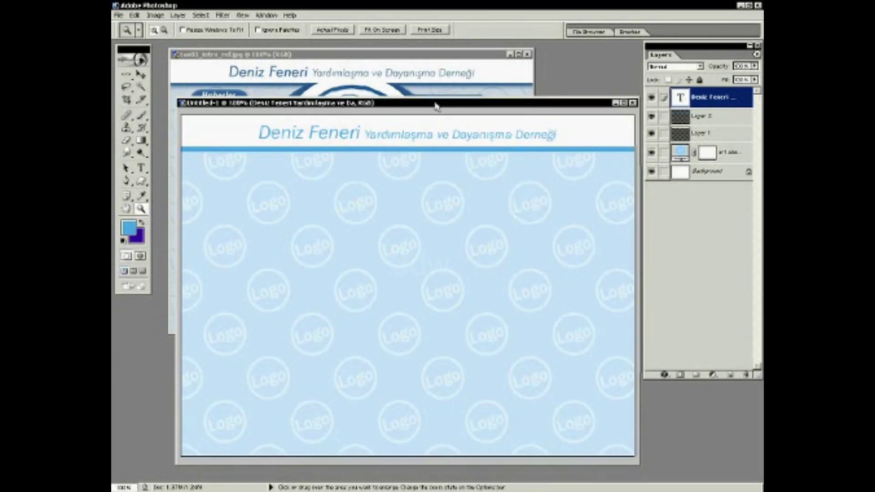
drag(438, 109, 431, 109)
click(420, 55)
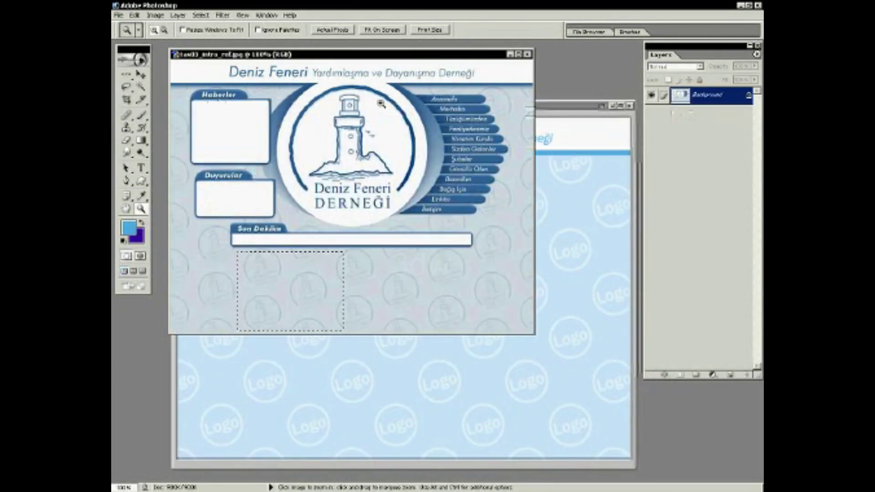
click(575, 108)
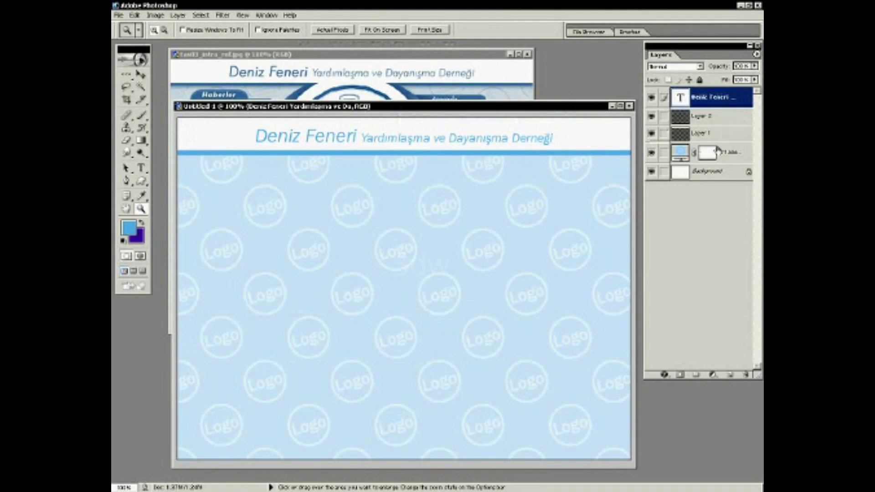
click(720, 137)
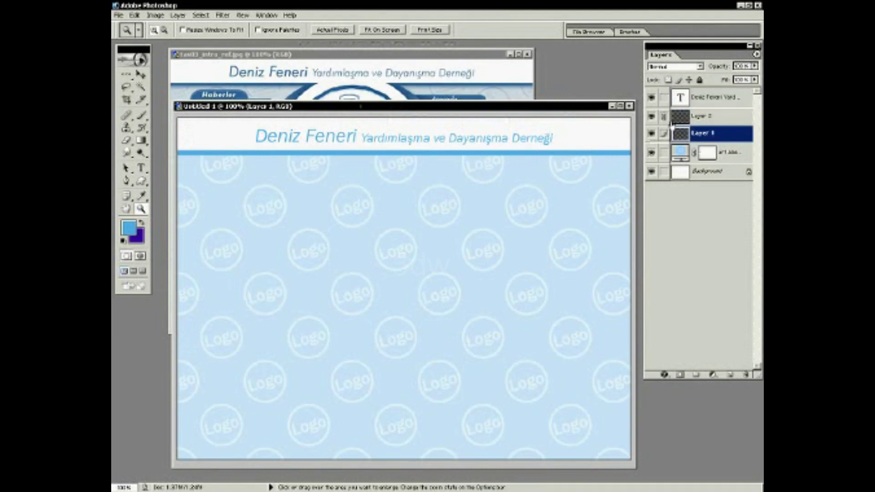
click(726, 155)
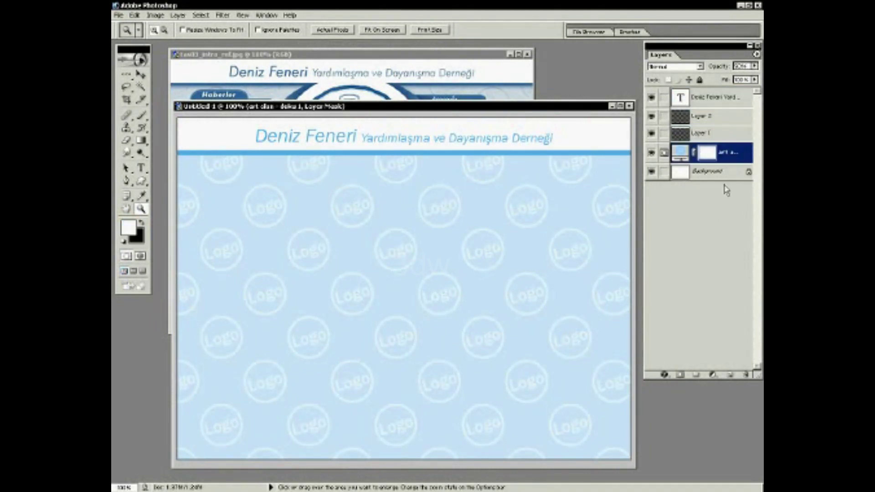
click(729, 376)
- Draw a filled blue circle below the header with the Ellipse tool, grid shown
drag(141, 181, 177, 216)
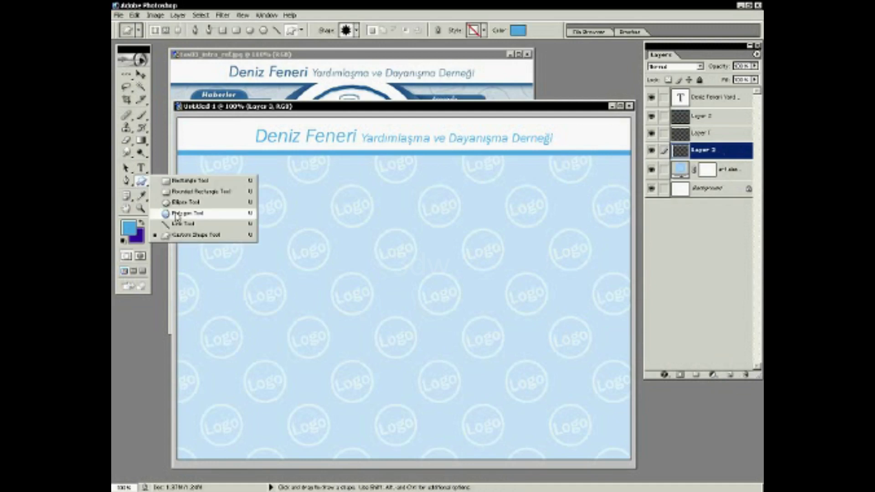
click(191, 203)
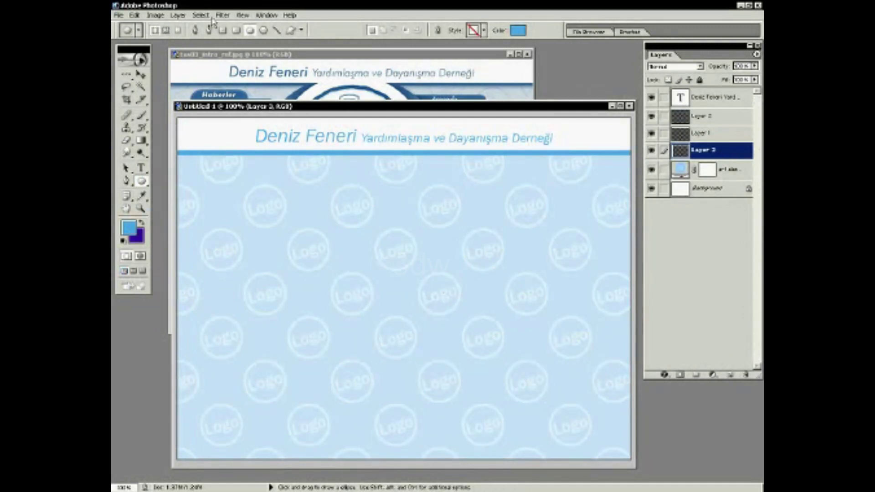
key(ctrl+apostrophe)
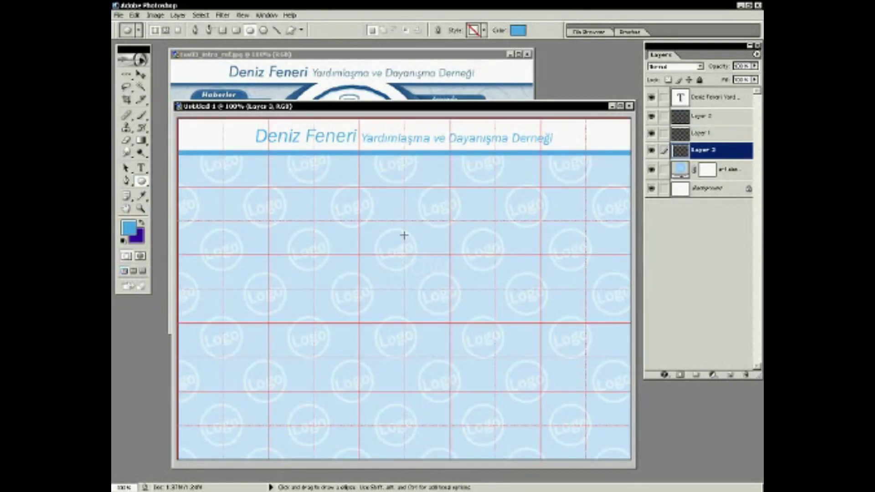
click(301, 30)
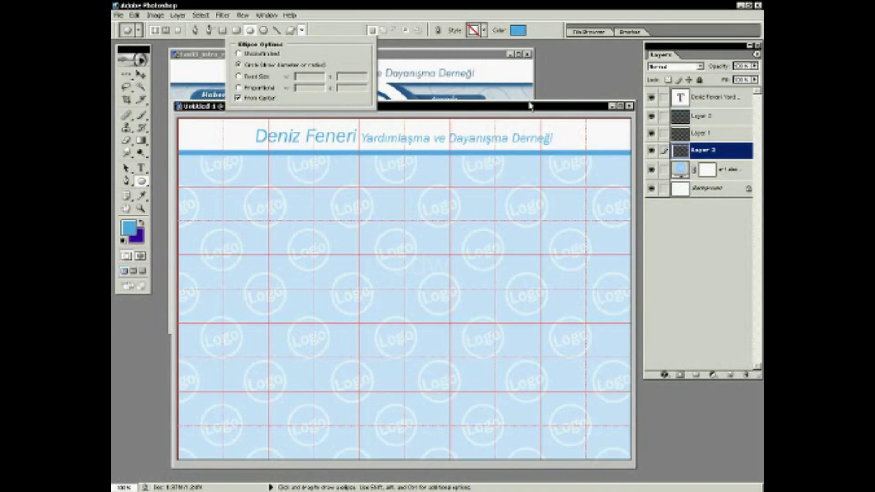
click(400, 241)
drag(404, 255, 316, 187)
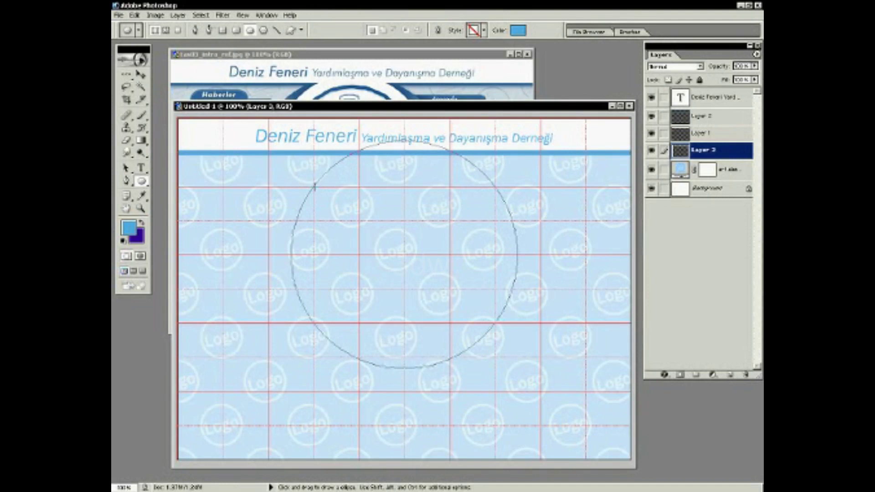
drag(315, 186, 314, 186)
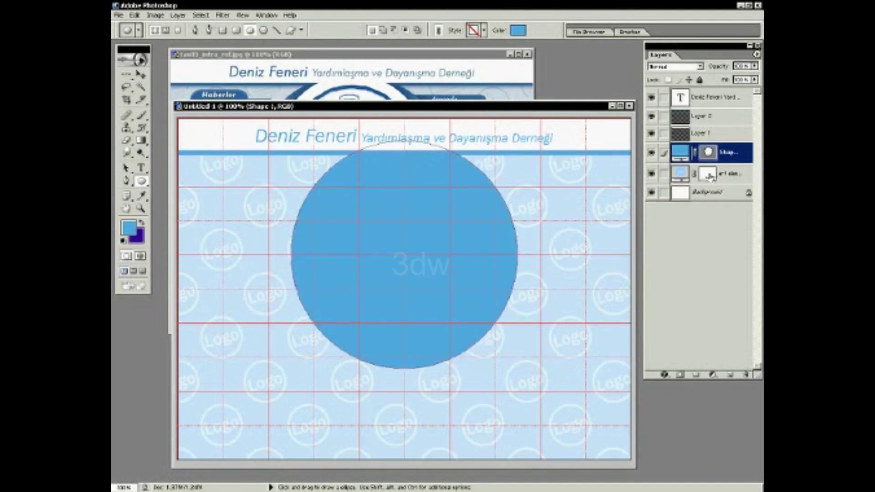
- Scale the circle to 90% width, nudge it up 10 px, and hide the grid
key(v)
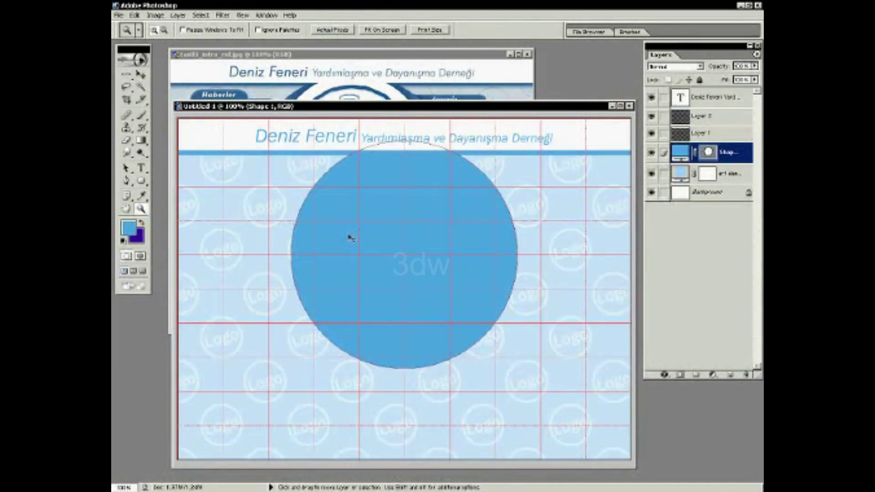
key(ctrl+t)
click(296, 31)
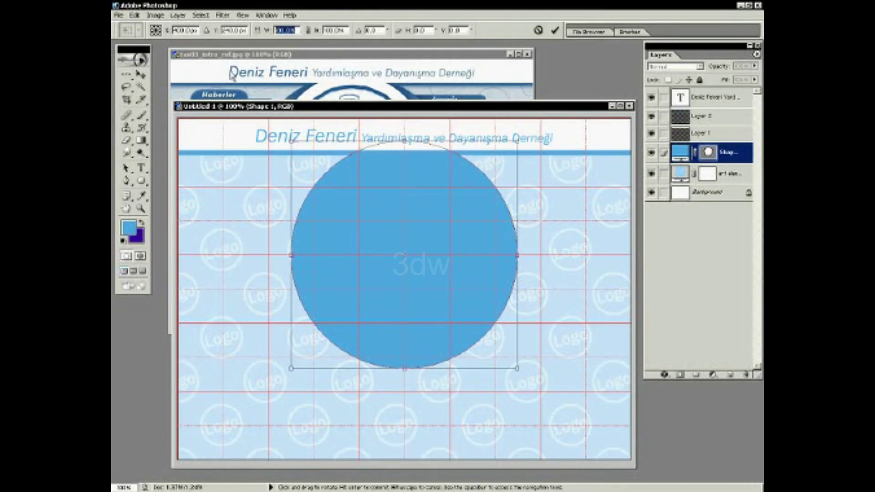
text(90)
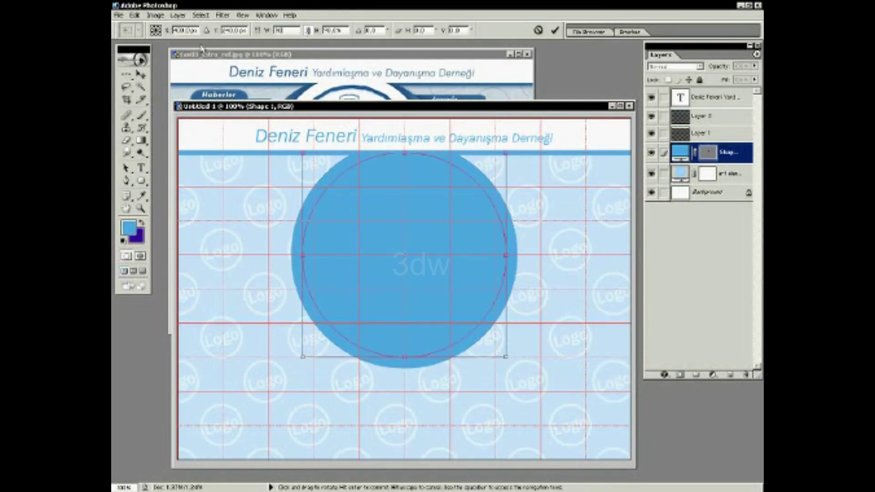
text(%)
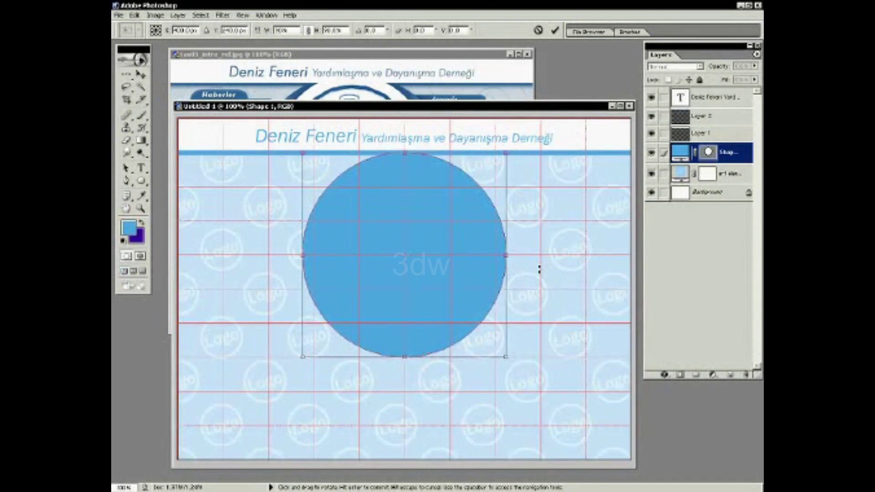
key(shift+Up)
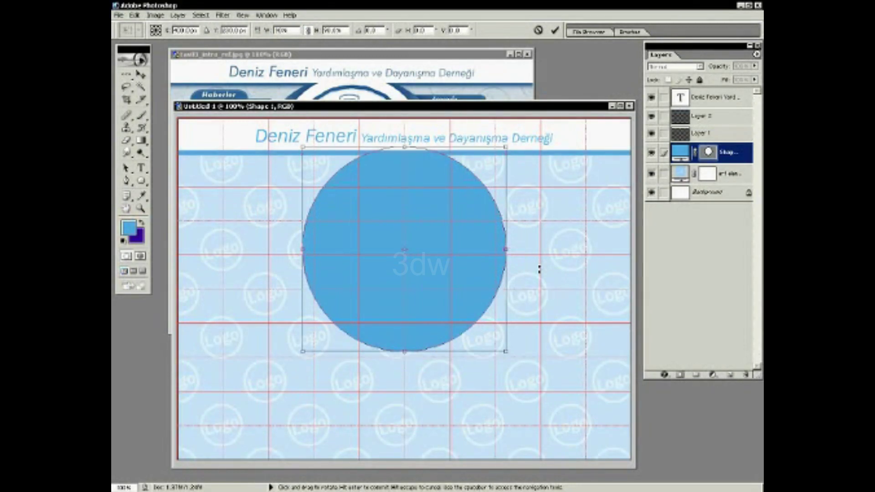
key(Return)
key(z)
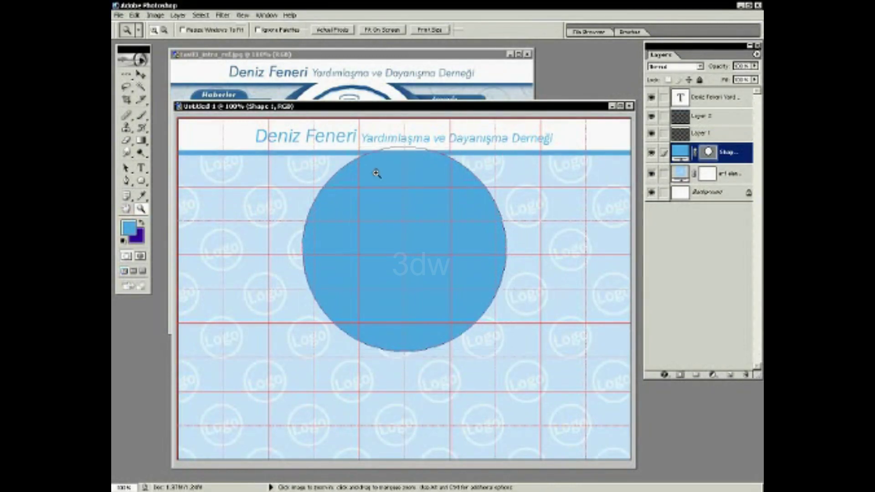
key(ctrl+apostrophe)
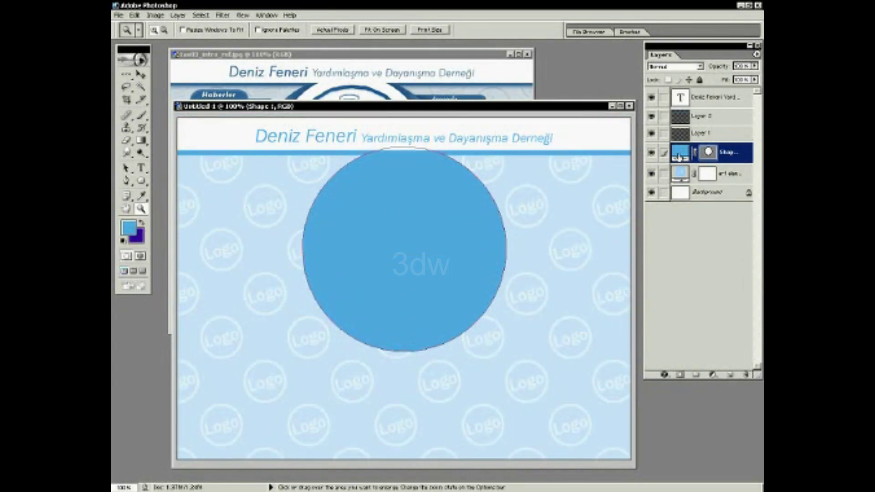
- Add a Gradient Overlay with the blue preset to the Shape 1 circle
right_click(707, 154)
click(708, 245)
right_click(685, 157)
click(656, 185)
double_click(729, 153)
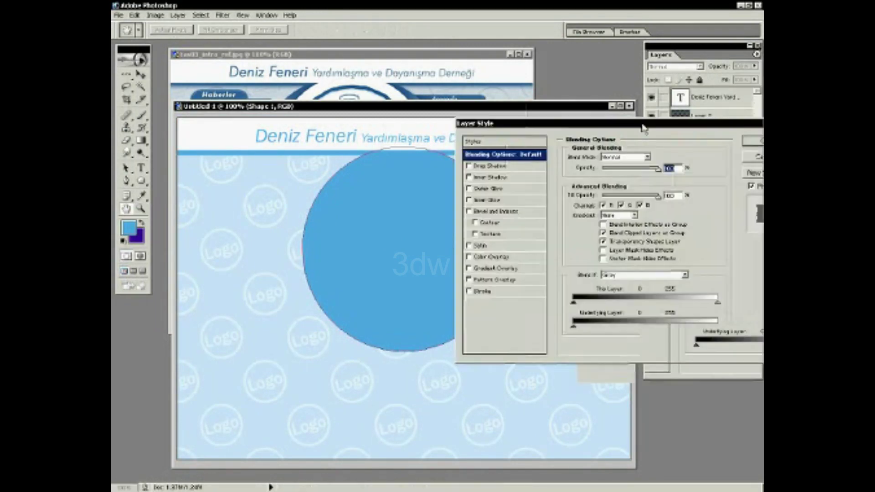
drag(644, 128, 600, 83)
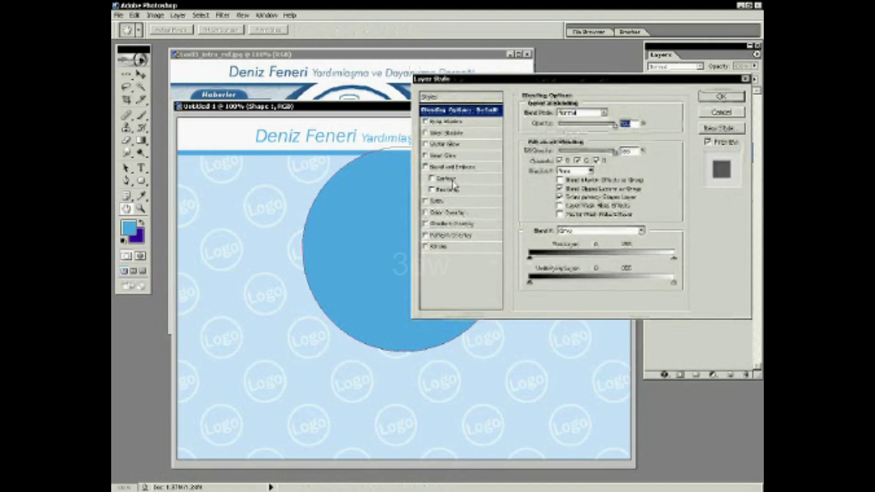
click(452, 225)
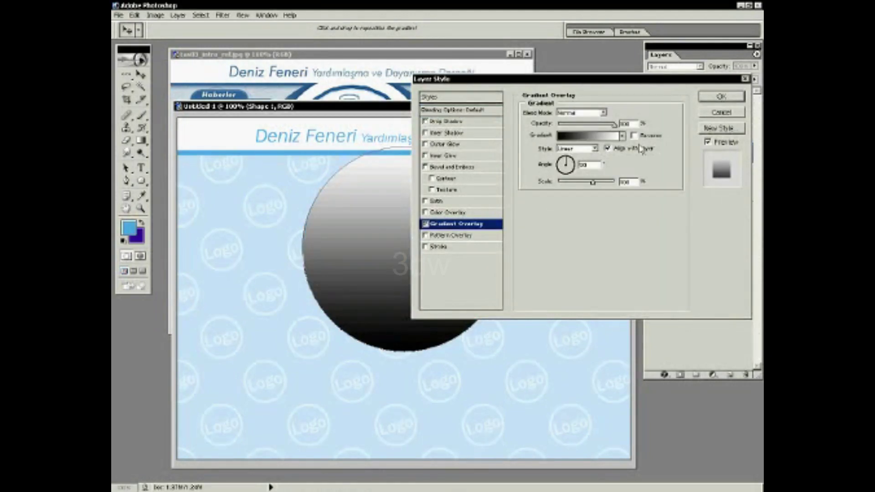
click(622, 136)
click(534, 158)
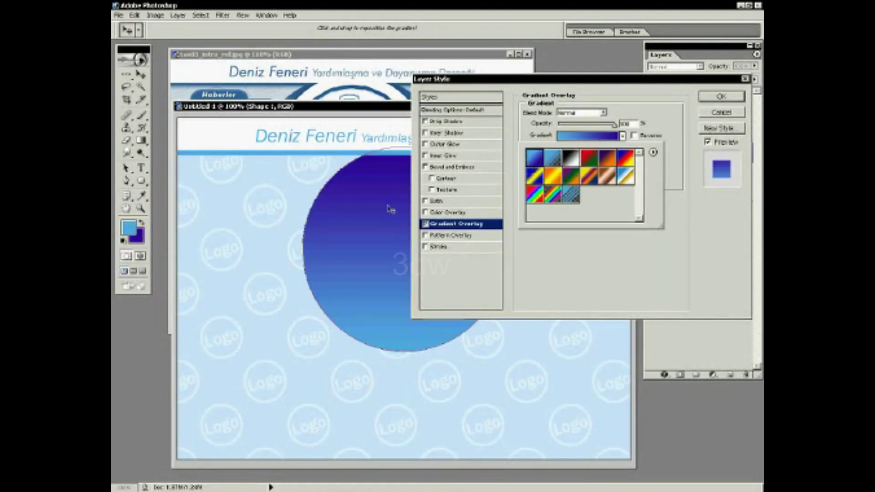
click(652, 80)
- Set the gradient overlay to Multiply at 50% opacity and apply it
drag(653, 80, 658, 148)
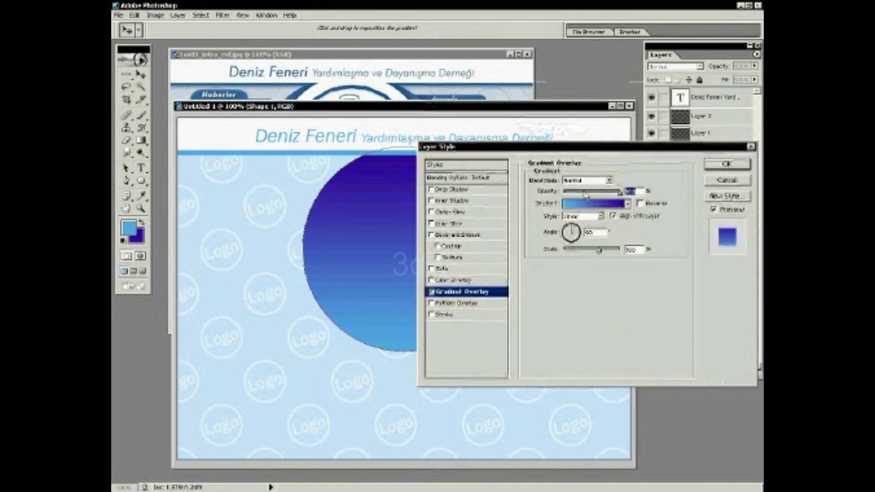
click(609, 181)
click(587, 217)
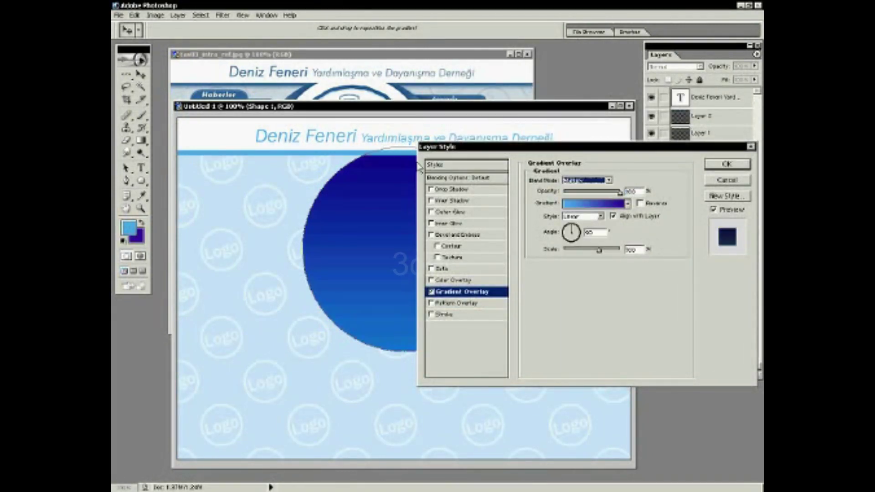
key(Tab)
text(25)
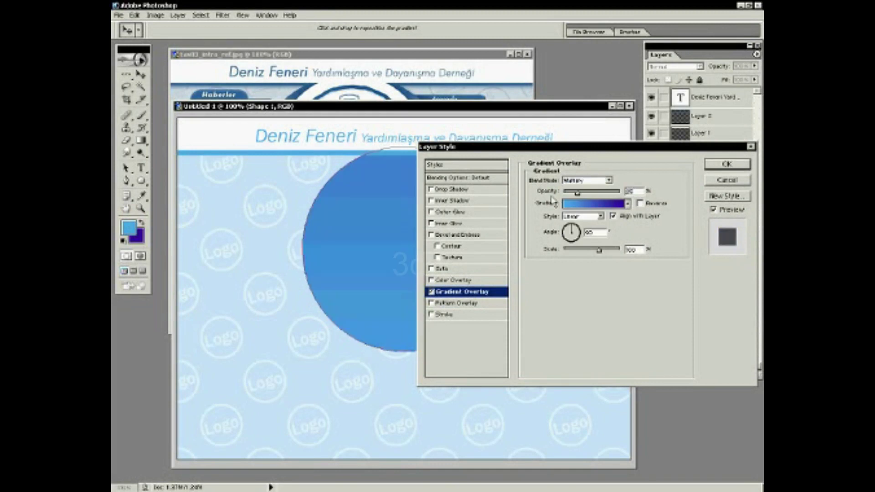
double_click(633, 191)
text(50)
click(727, 164)
- Compare the circle against the reference mockup image, then return to the working document
key(ctrl)
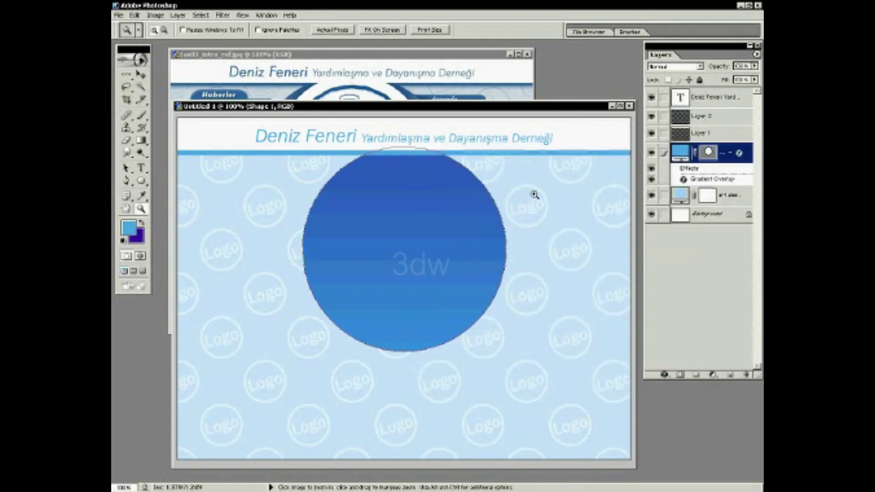
click(445, 59)
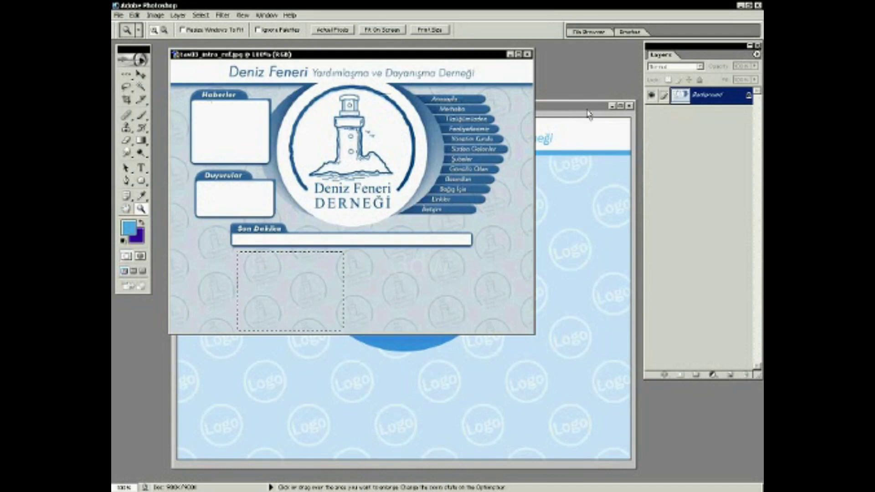
click(593, 109)
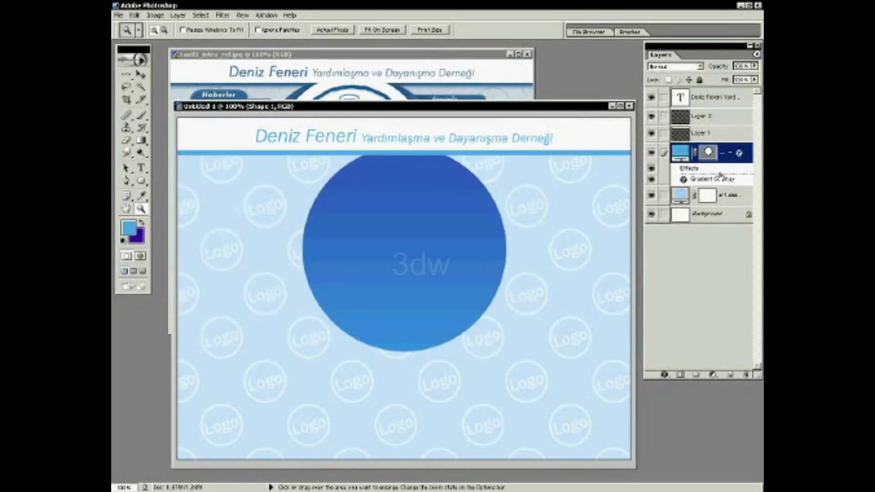
- Add a Drop Shadow with 0 distance to the circle's layer style
double_click(704, 178)
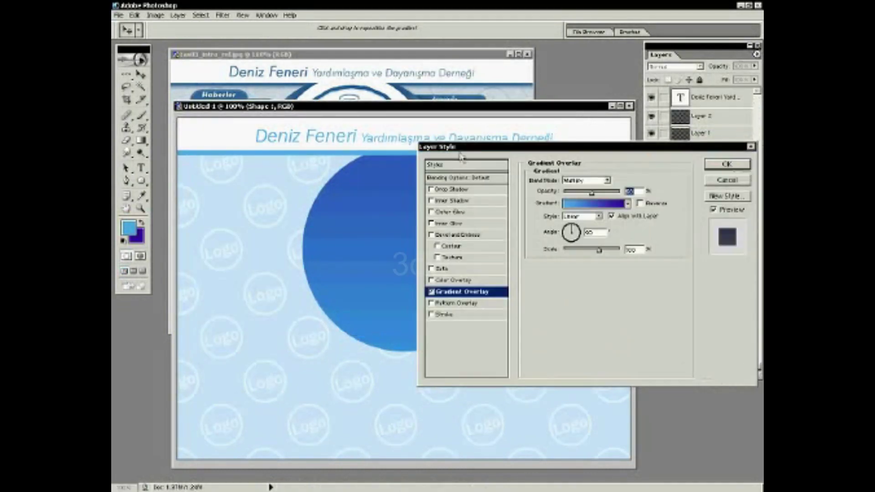
click(456, 189)
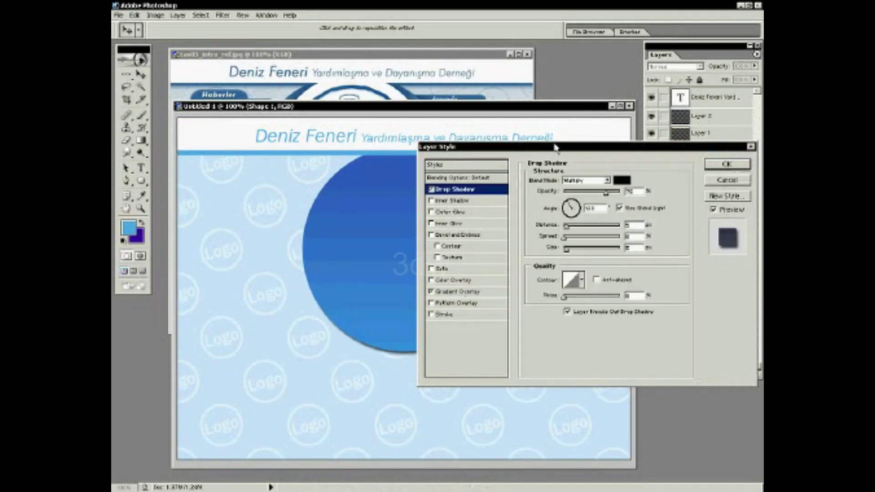
drag(555, 146, 554, 61)
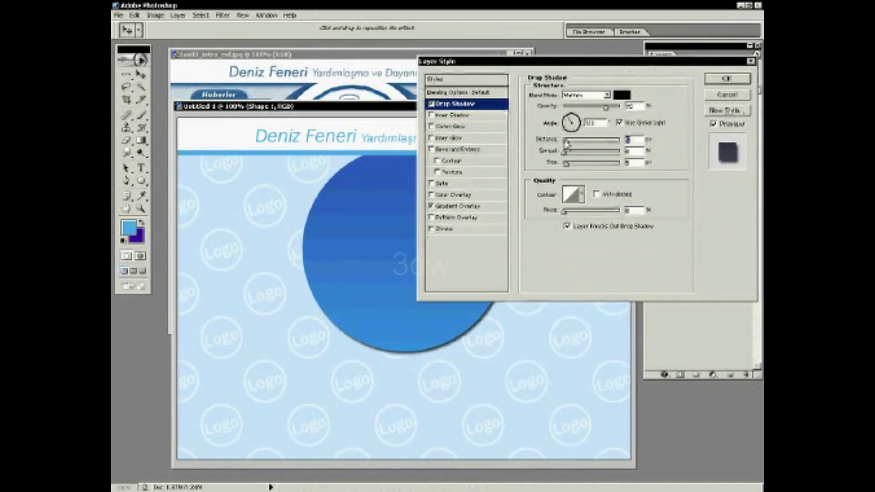
drag(566, 143, 564, 142)
key(shift+Tab)
key(shift+Tab)
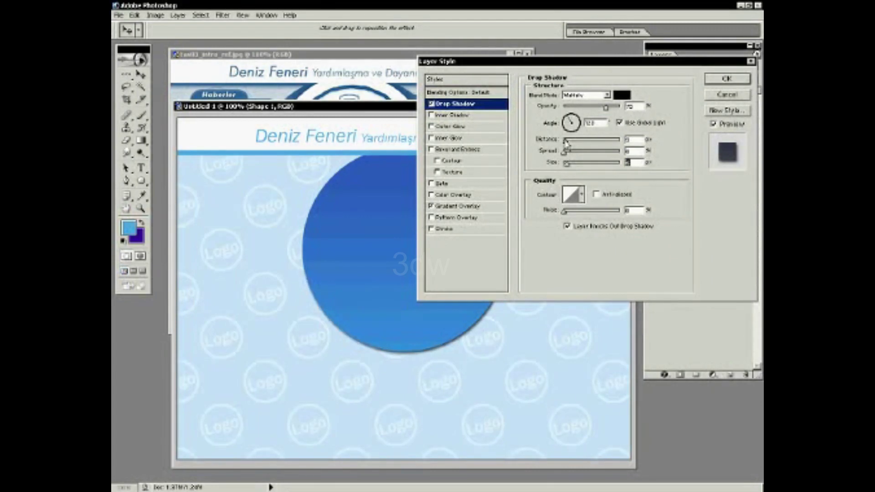
key(Tab)
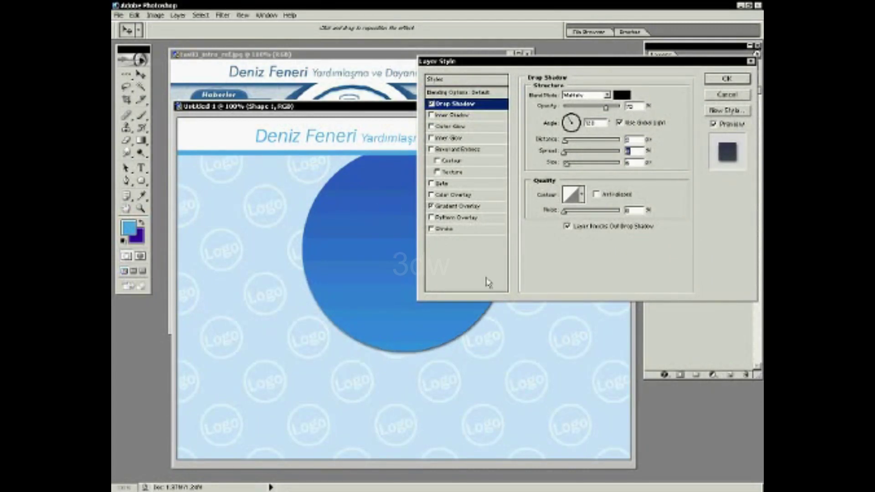
click(724, 79)
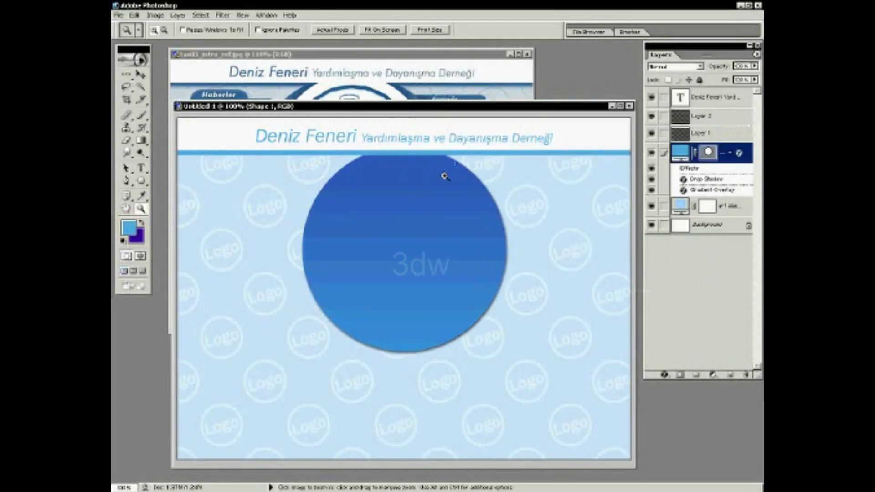
drag(444, 176, 363, 128)
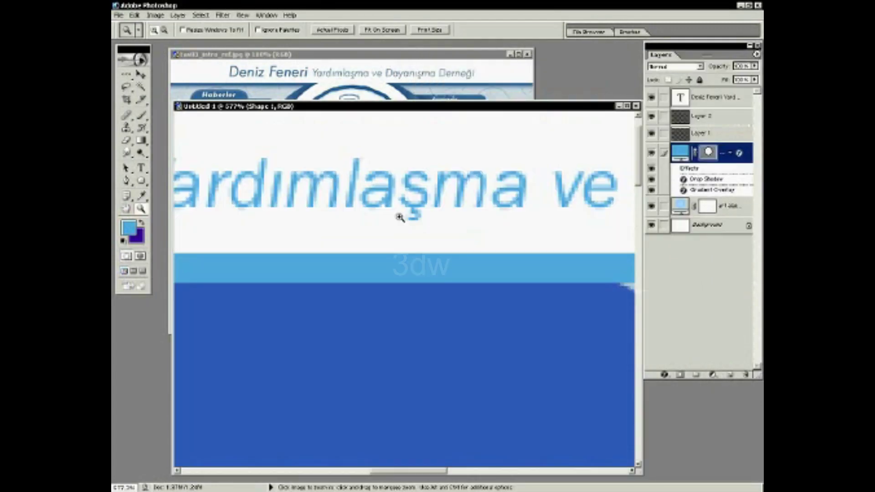
- Fill Layer 2's header band, transparency locked, with the circle's sampled dark blue
click(141, 196)
click(403, 283)
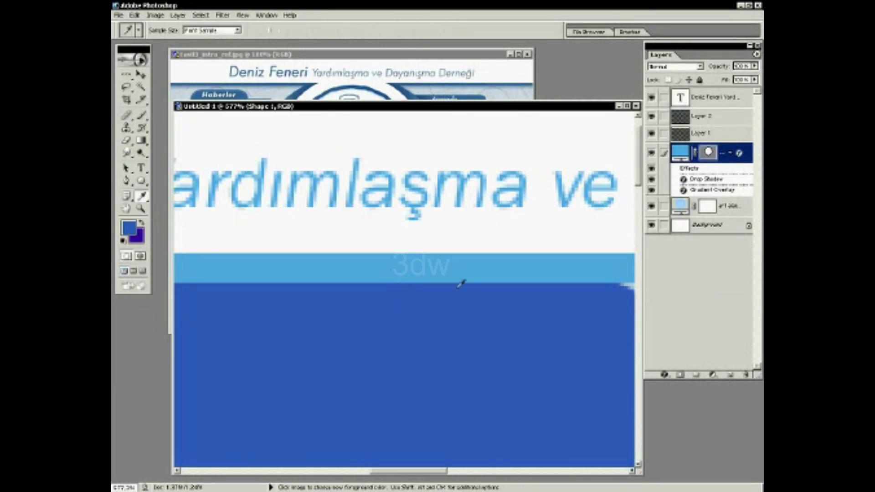
ctrl+right_click(451, 262)
click(459, 266)
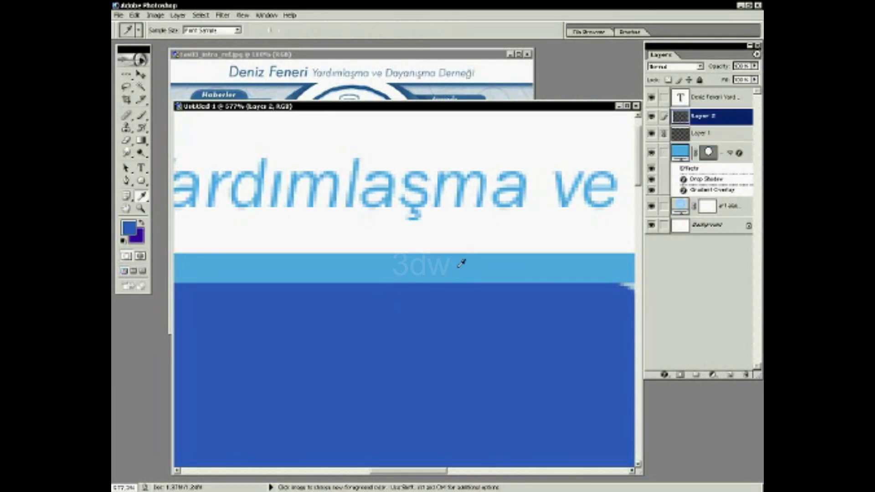
click(668, 81)
key(alt+BackSpace)
key(ctrl+minus)
key(ctrl+minus)
key(ctrl+minus)
key(ctrl+minus)
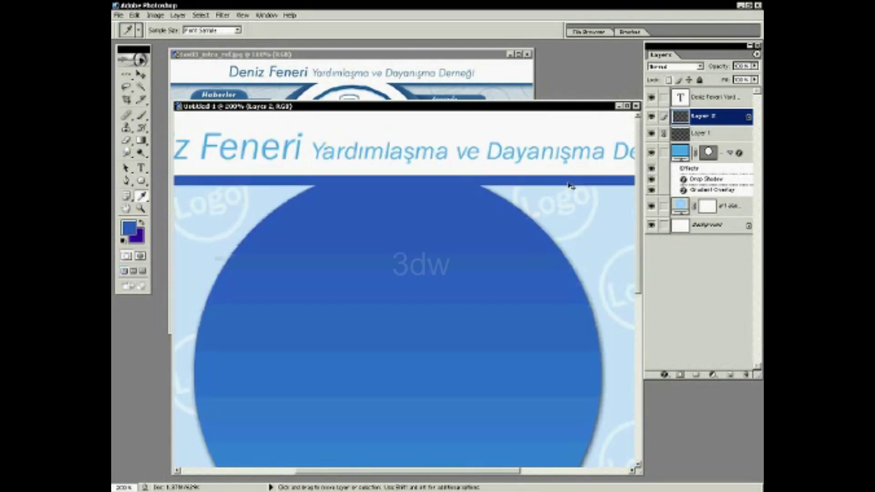
key(ctrl+minus)
key(z)
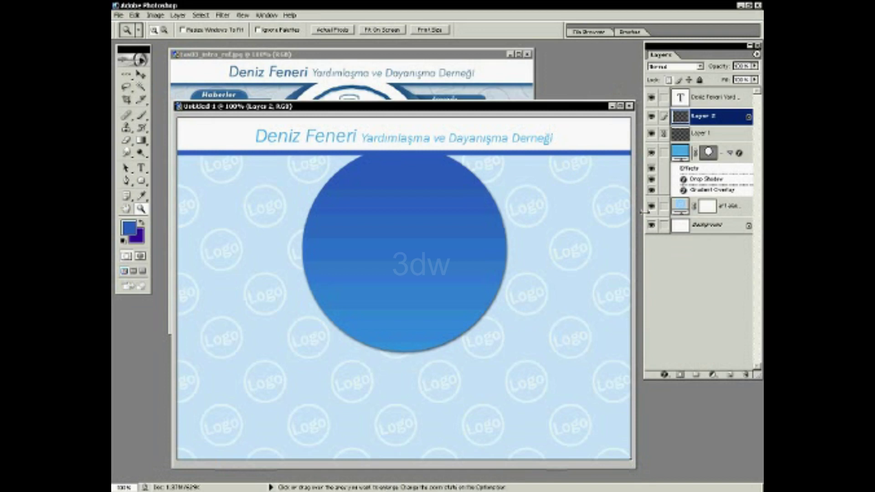
- Merge the linked layers into Layer 1
click(676, 132)
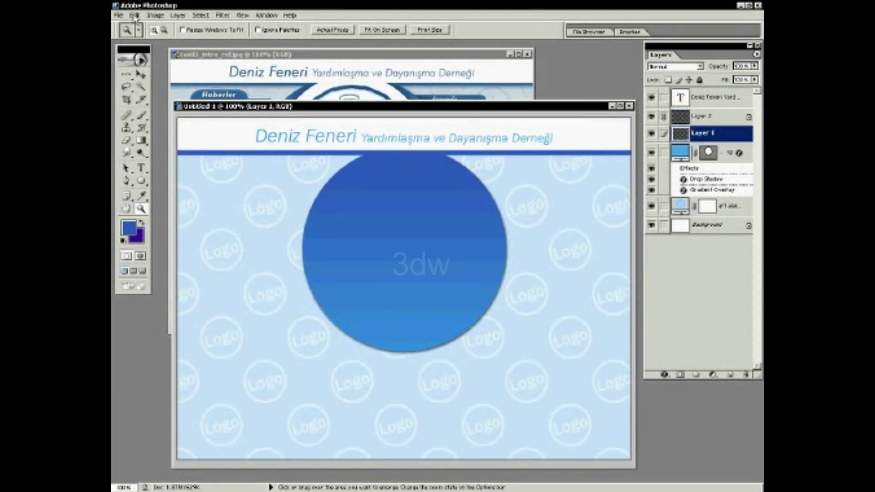
click(178, 15)
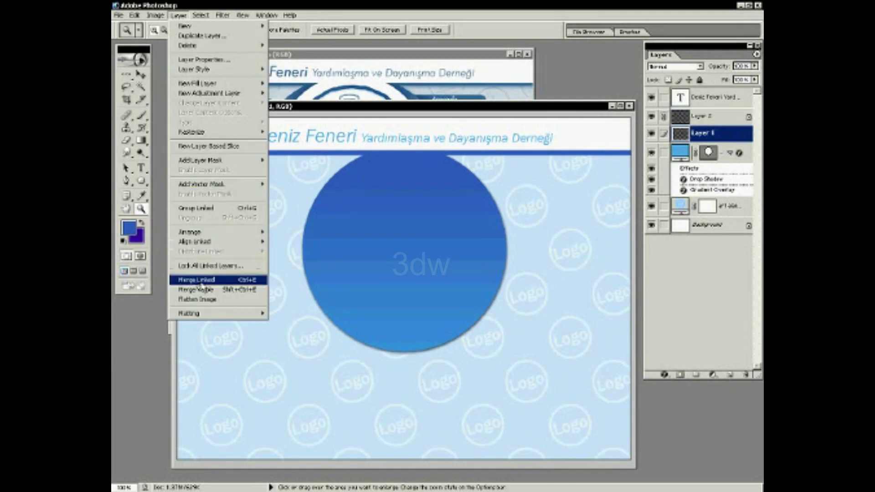
click(204, 280)
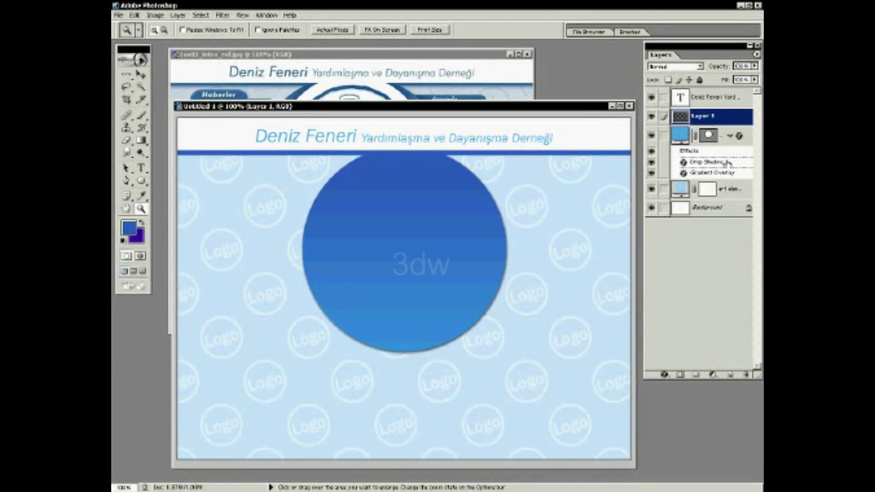
- Paste the circle's layer style onto the header band and hide its Gradient Overlay
click(707, 172)
right_click(709, 169)
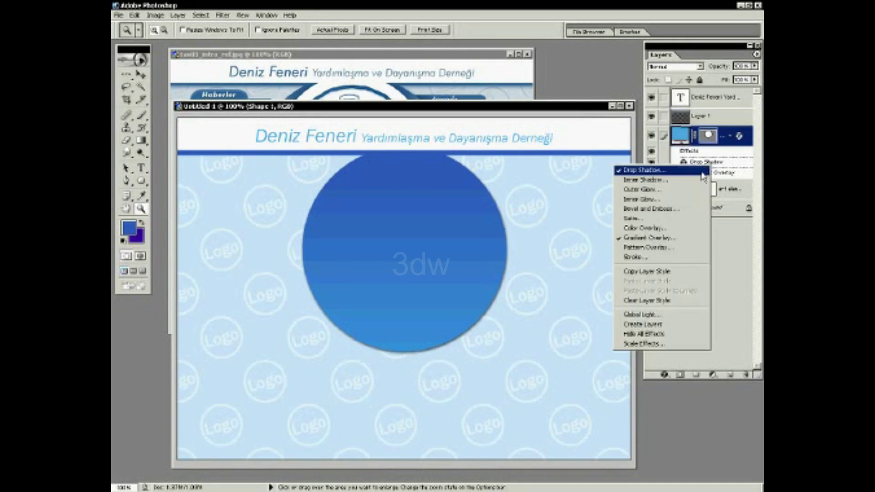
click(687, 272)
click(729, 117)
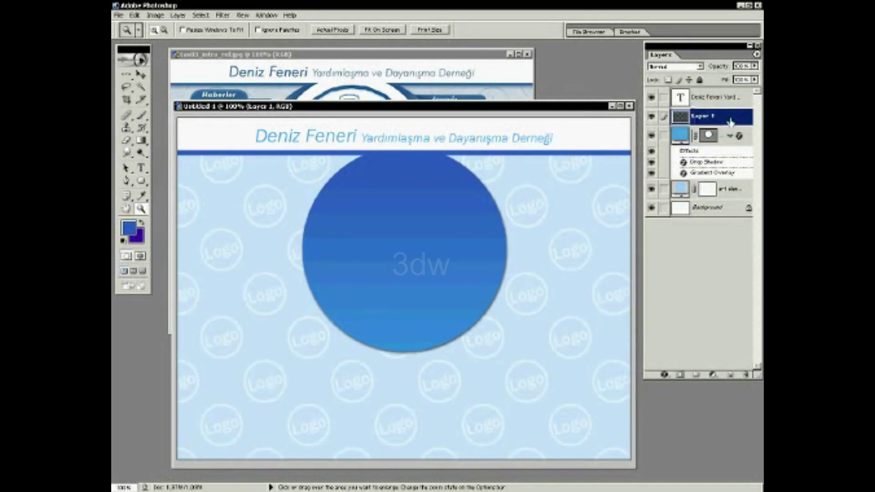
right_click(729, 117)
click(674, 208)
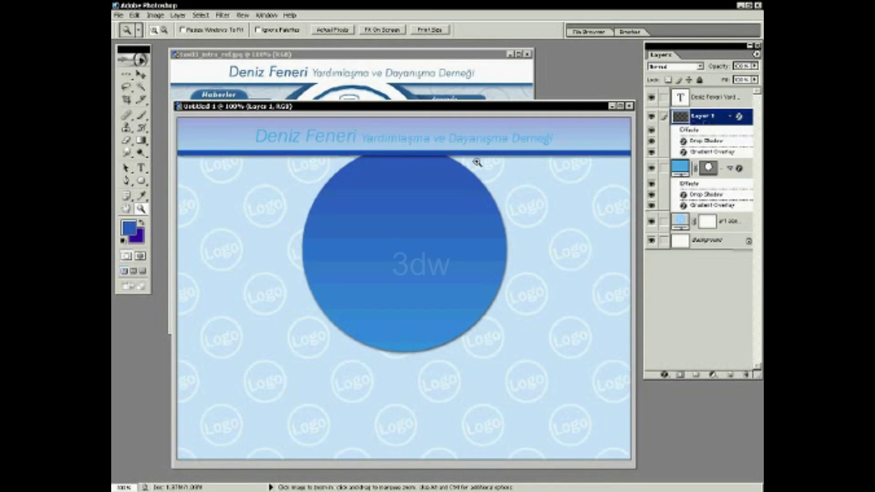
click(650, 152)
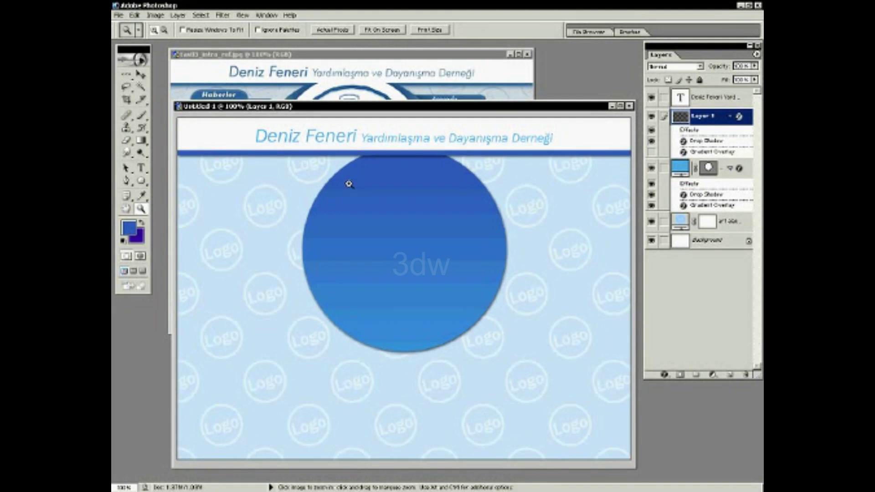
click(650, 141)
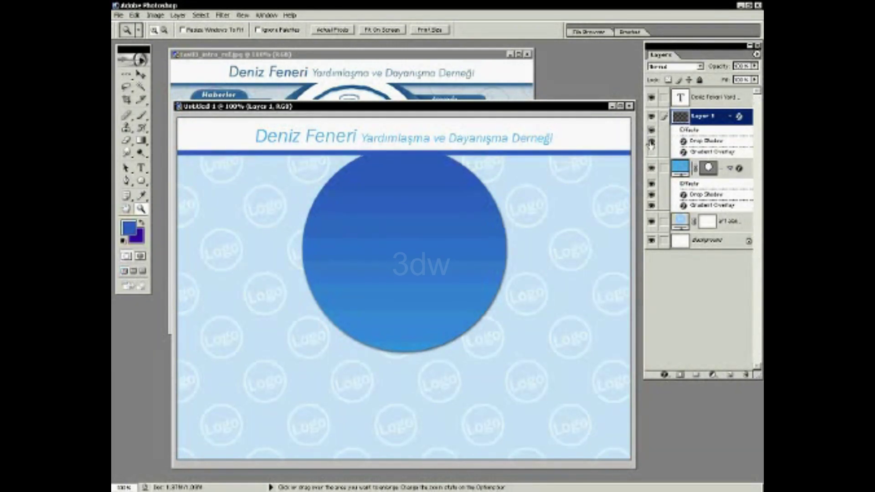
click(651, 142)
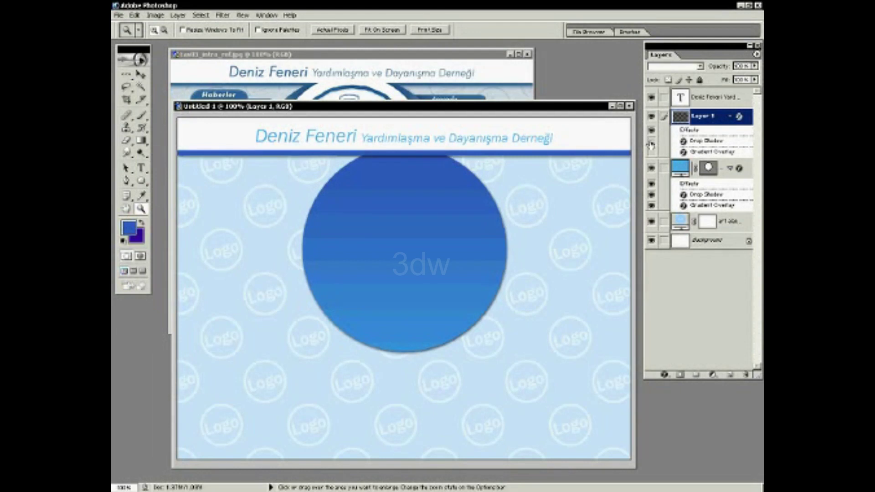
click(730, 118)
- Select the blue circle layer, undoing an accidentally added empty layer
drag(461, 110, 456, 108)
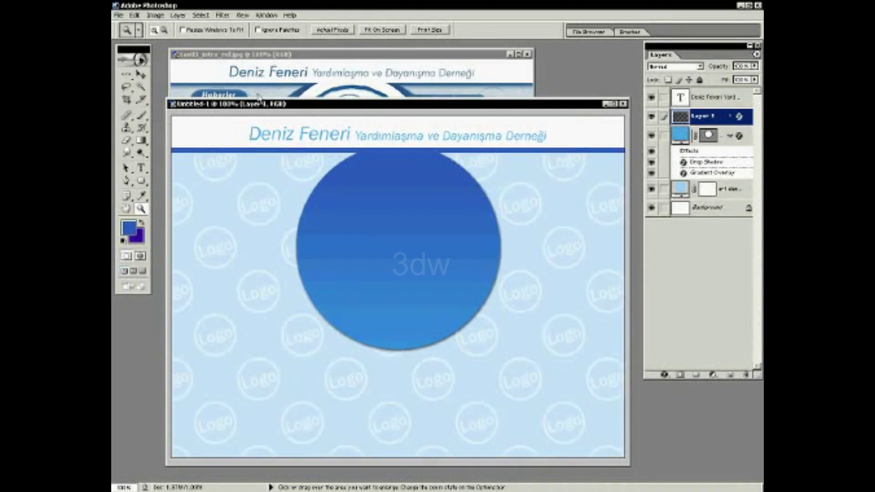
click(709, 142)
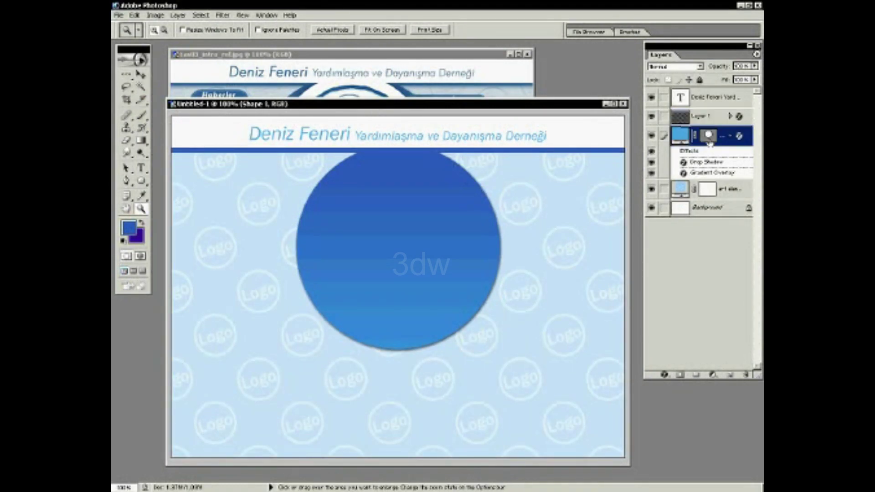
click(731, 376)
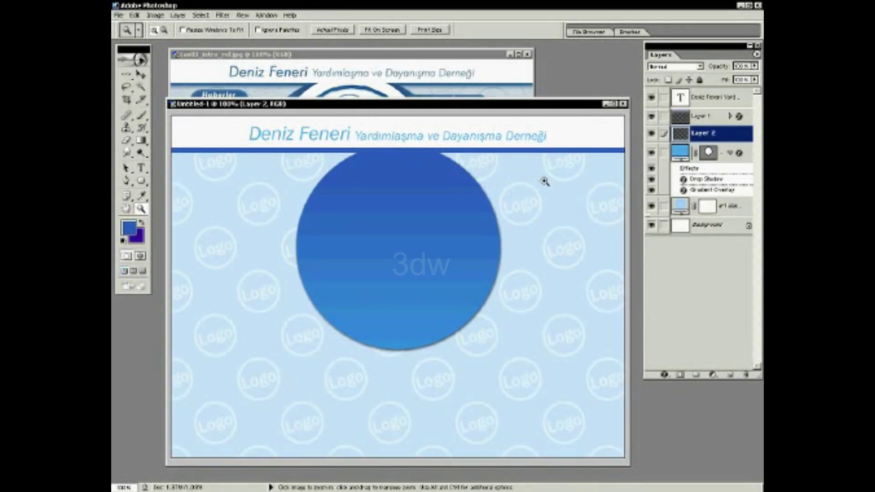
click(135, 16)
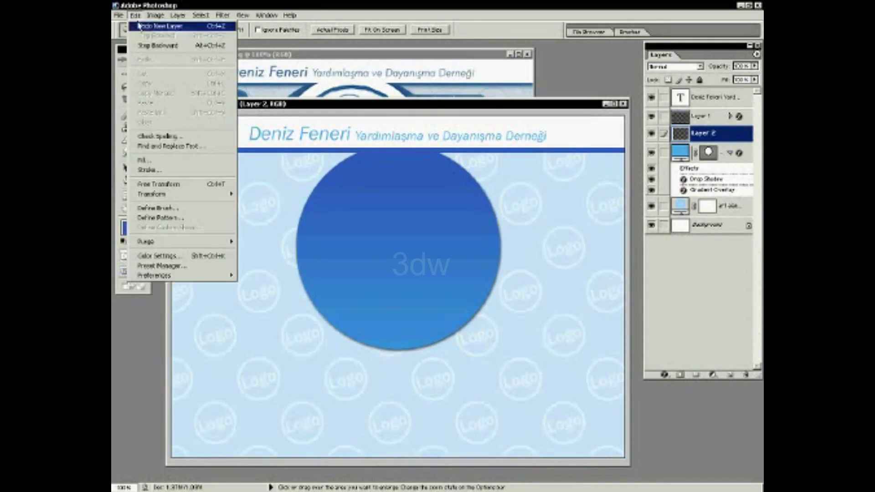
click(155, 26)
- Draw an inner circle inside the blue circle, enlarge it to about 114% and nudge it up
click(141, 181)
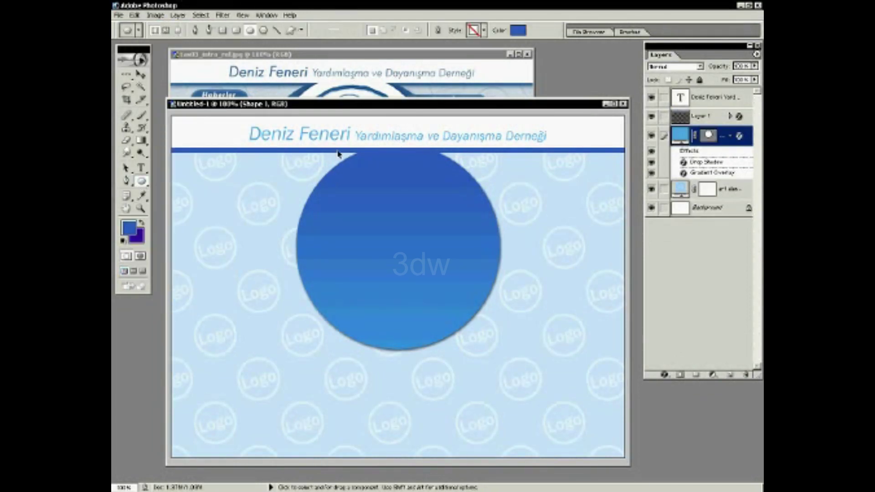
key(ctrl+apostrophe)
drag(399, 253, 419, 332)
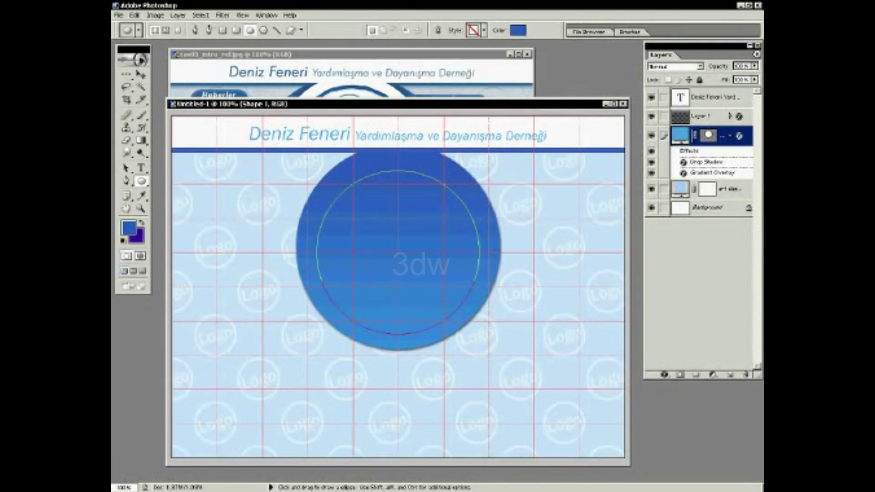
key(ctrl+t)
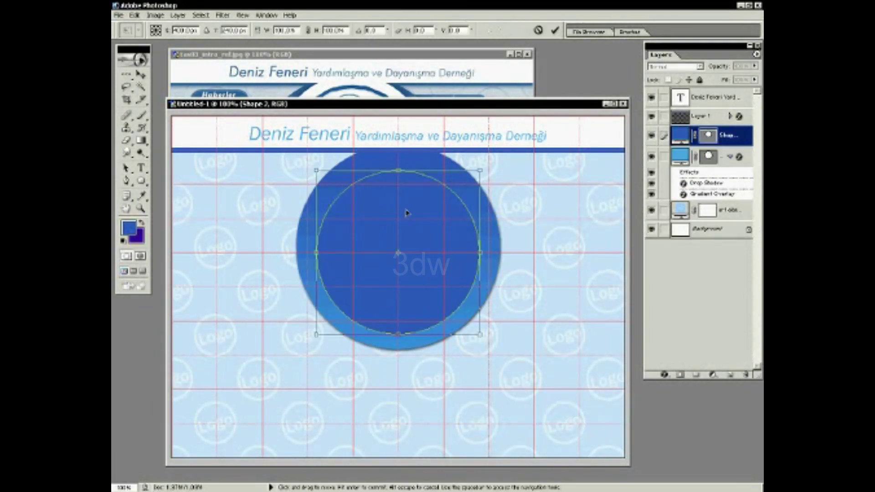
drag(315, 171, 303, 159)
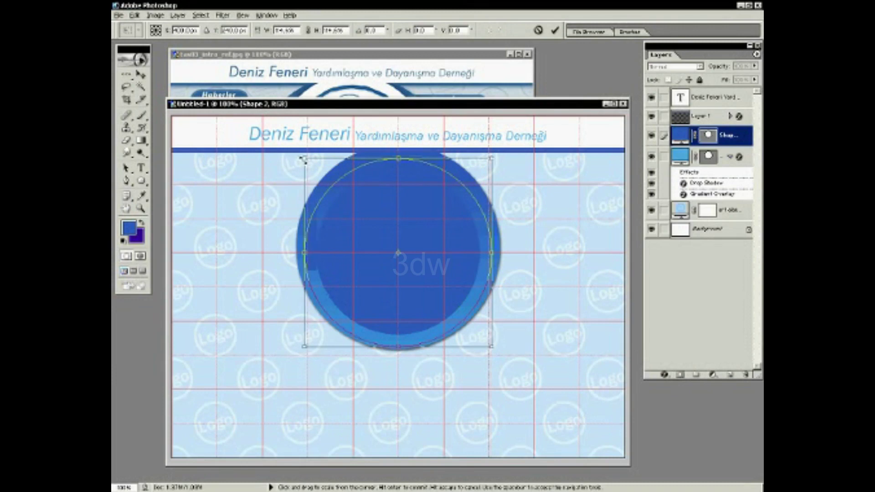
key(Up)
key(Up)
key(Up)
key(Up)
key(Up)
key(Up)
key(Up)
key(Up)
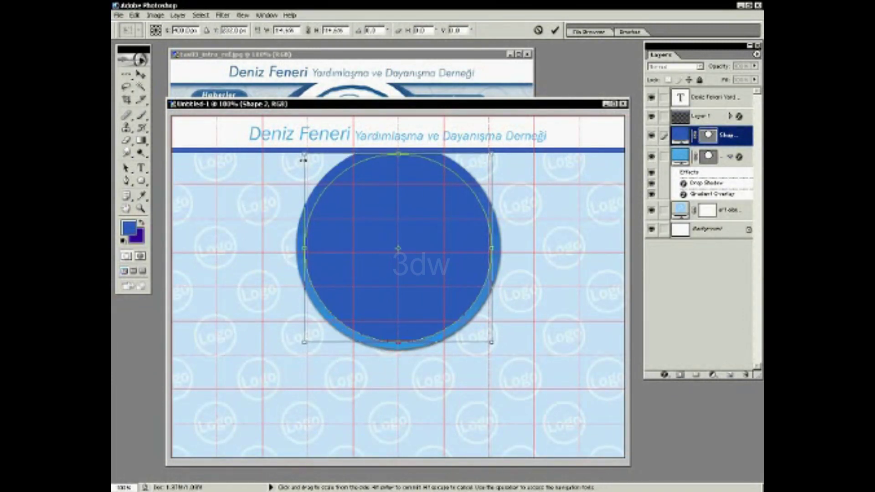
key(Return)
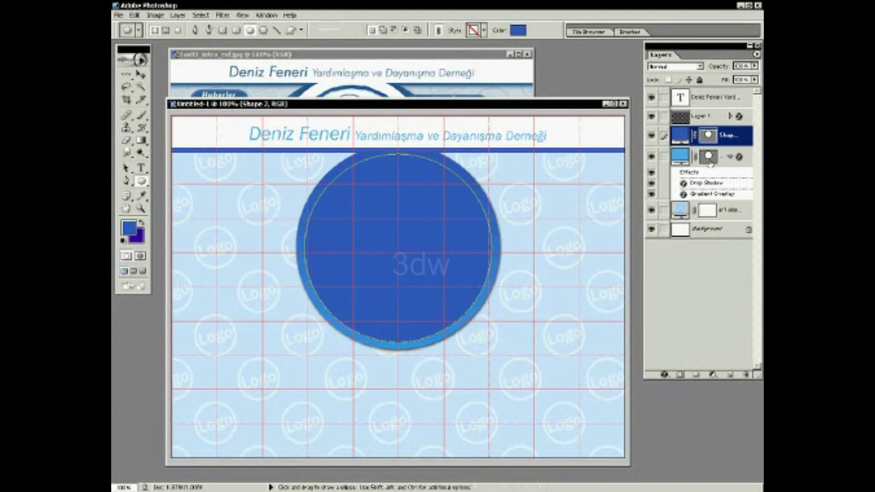
- Widen the outer blue circle to about 106%
click(710, 164)
key(z)
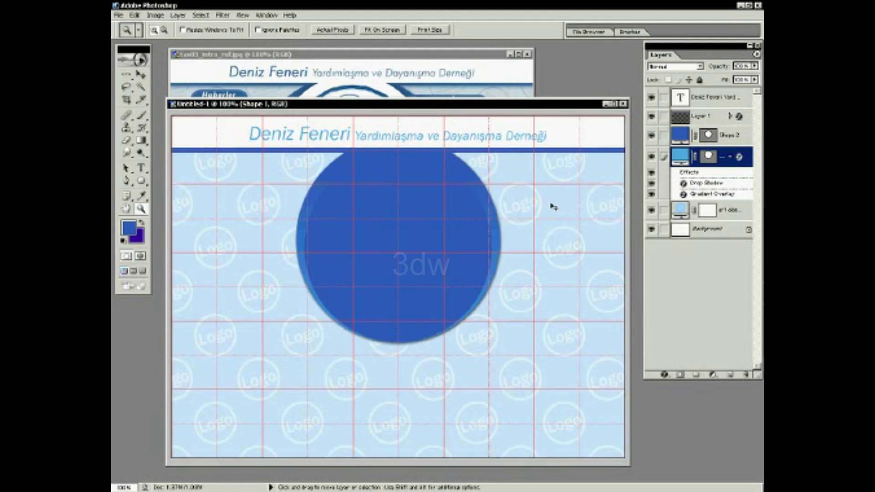
key(ctrl+t)
drag(502, 236, 512, 240)
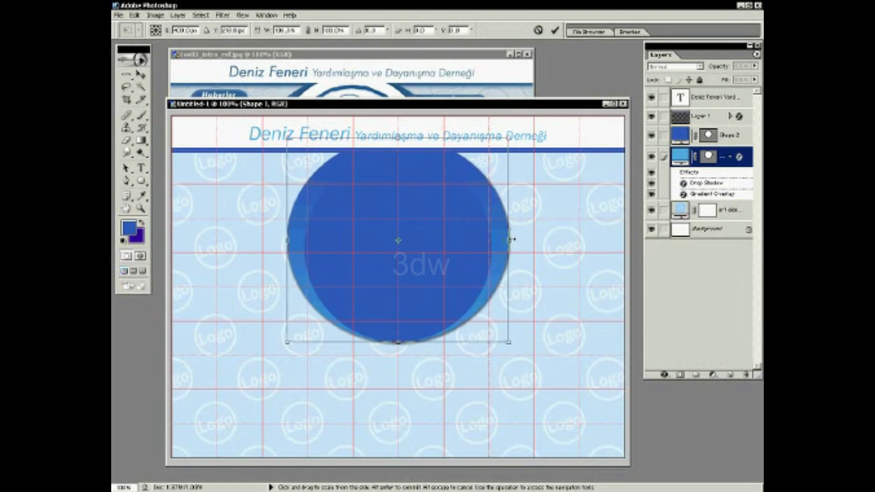
key(Return)
key(z)
- Set the foreground colour to white, fill the inner Shape 2 circle with it, and hide the grid
click(129, 227)
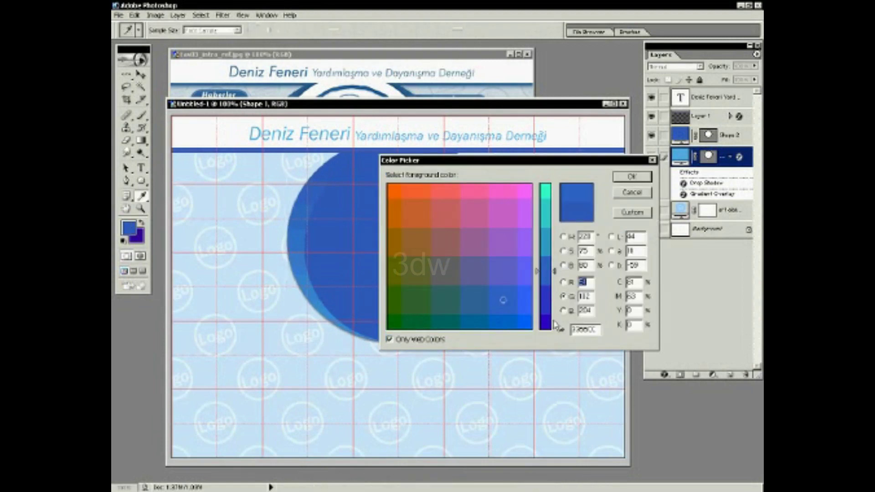
click(389, 339)
double_click(633, 282)
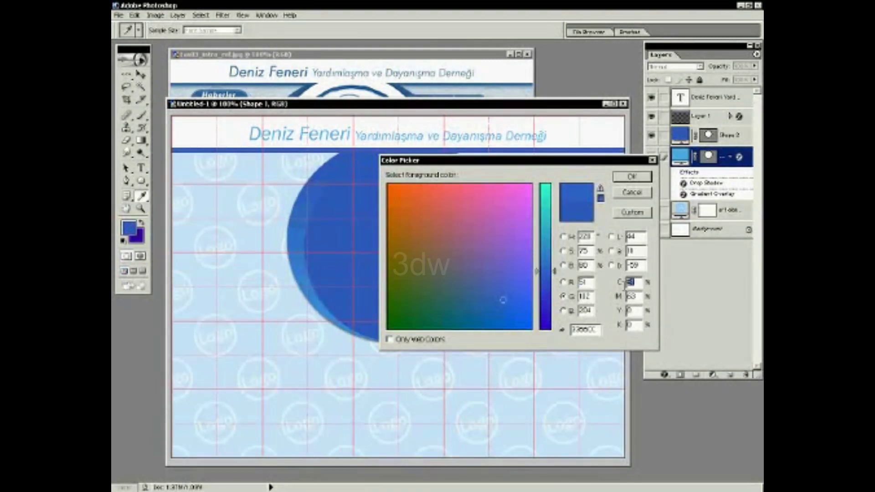
text(0)
key(Tab)
text(0)
key(Return)
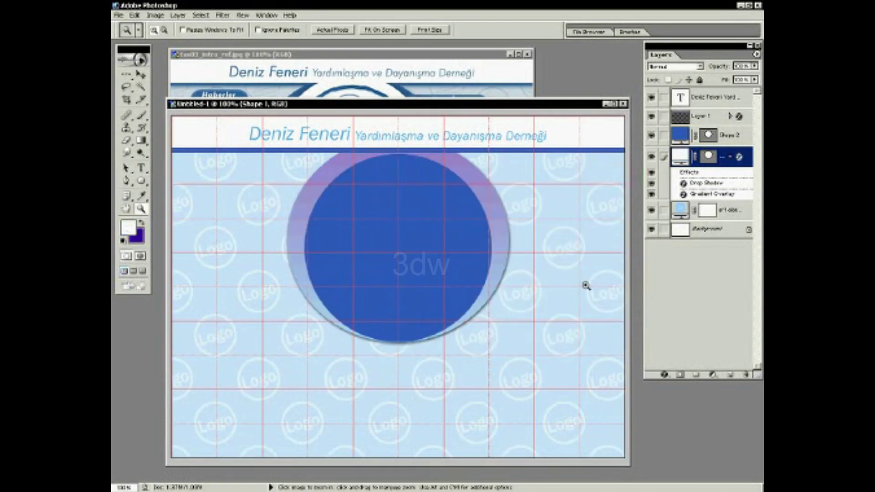
click(134, 15)
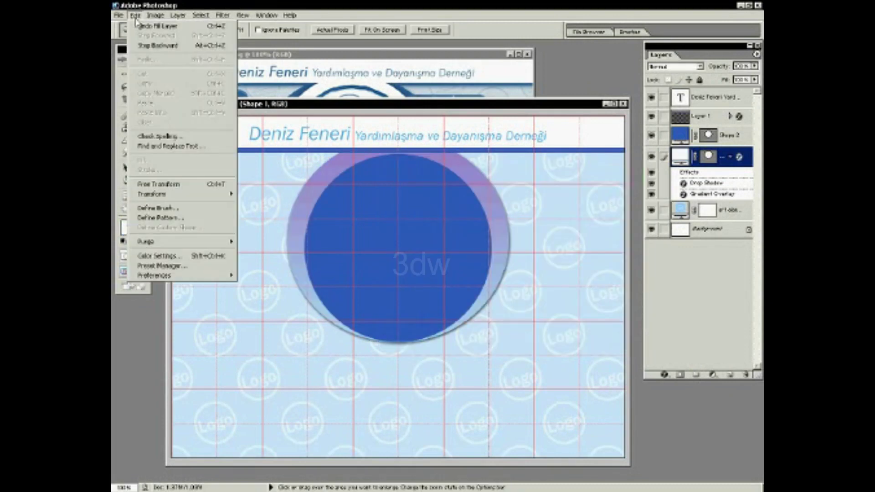
click(139, 30)
click(734, 143)
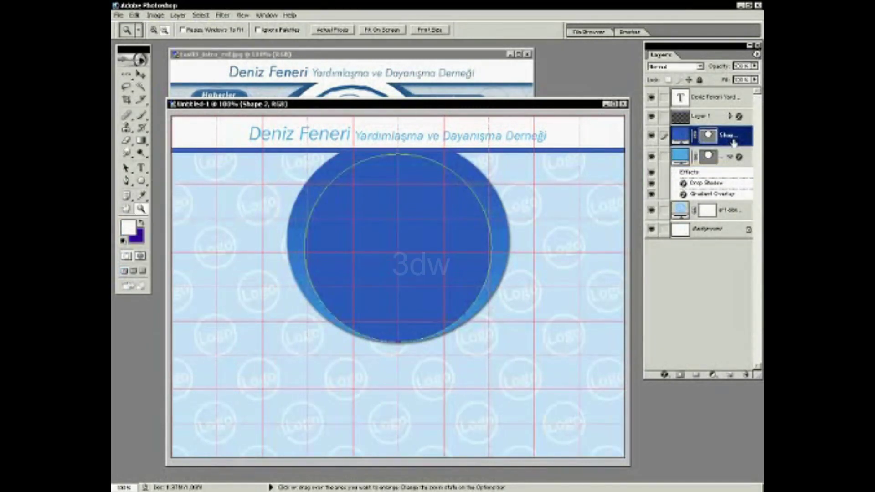
key(alt+BackSpace)
key(ctrl+apostrophe)
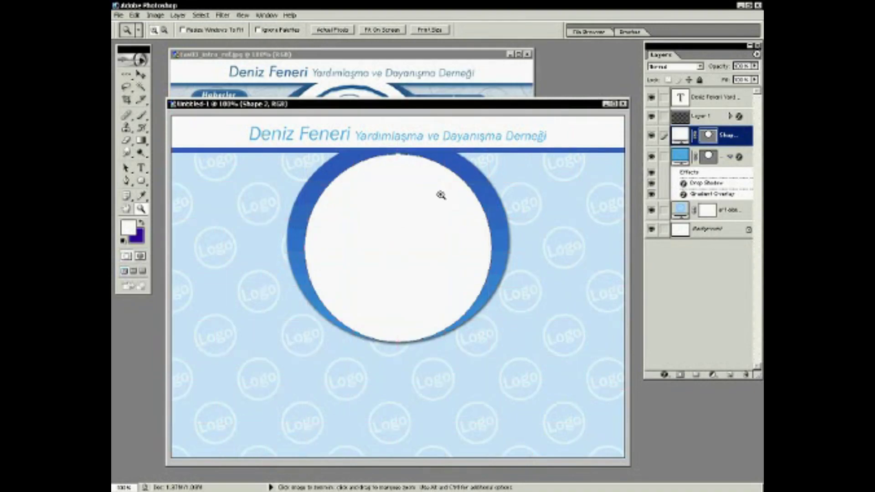